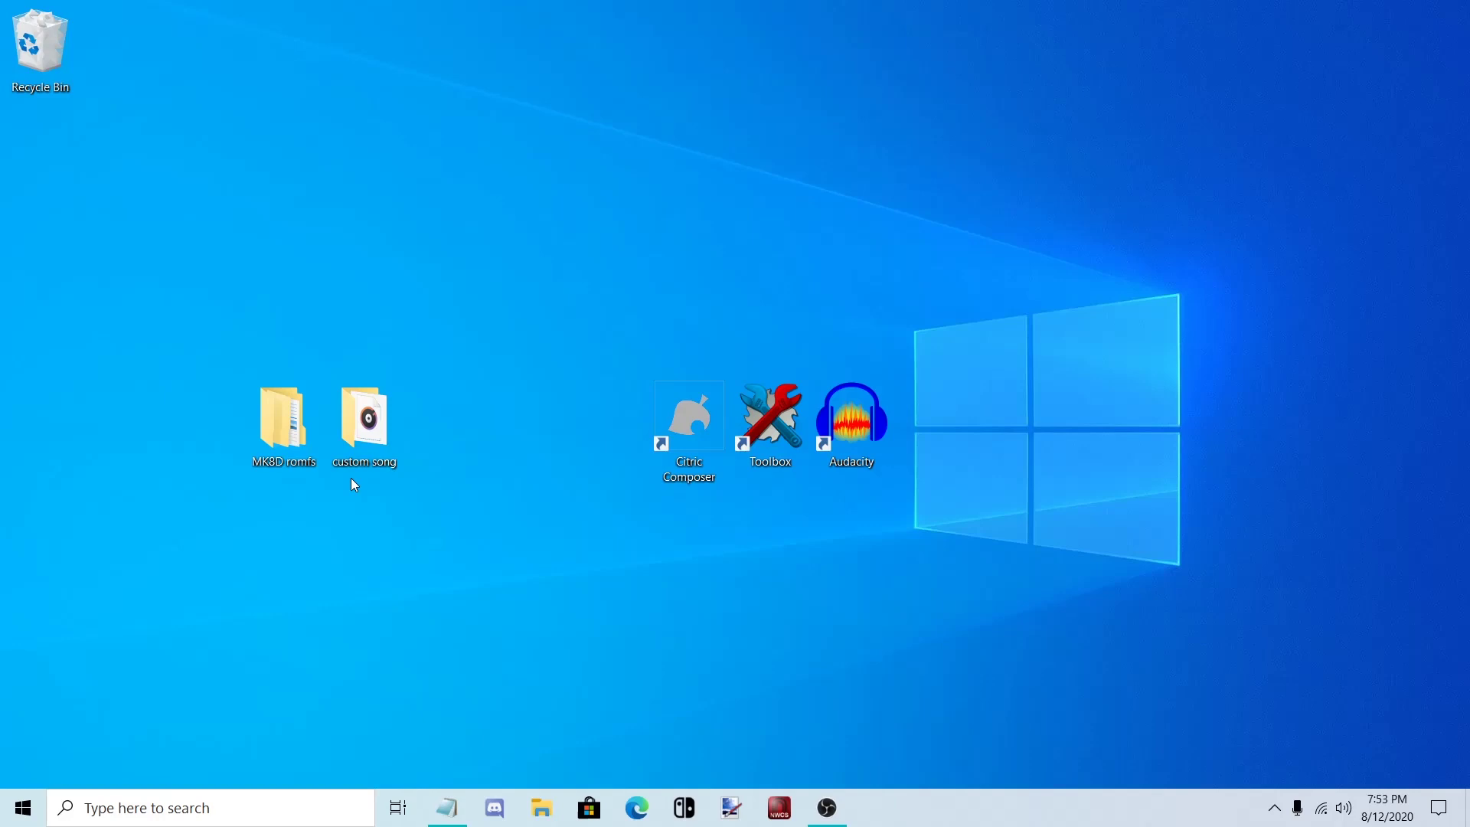
# Browse into the MK8D romfs Audio > Resource > Stream folder of music files
pyautogui.doubleClick(288, 458)
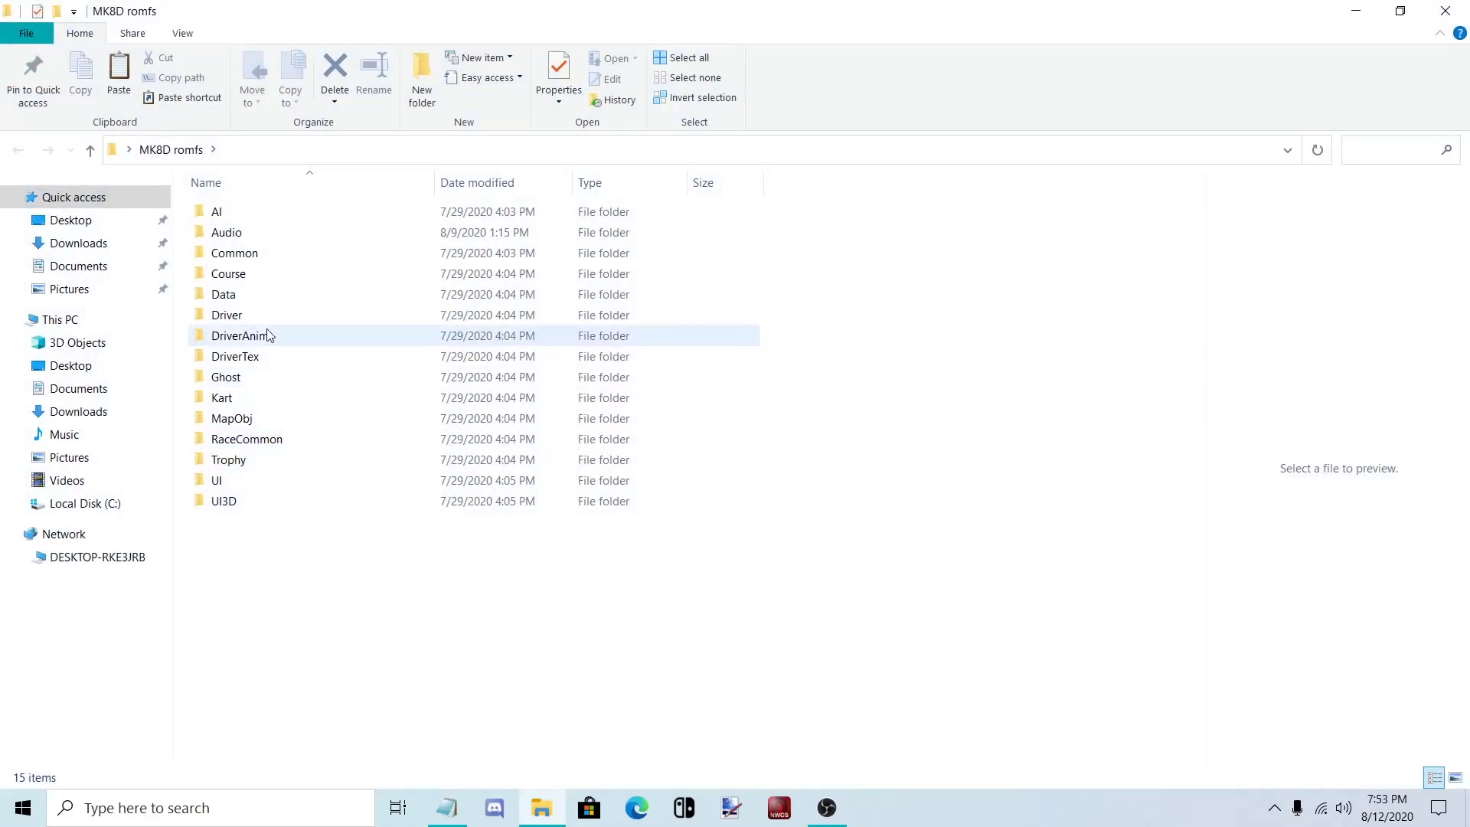
pyautogui.doubleClick(274, 240)
pyautogui.click(269, 236)
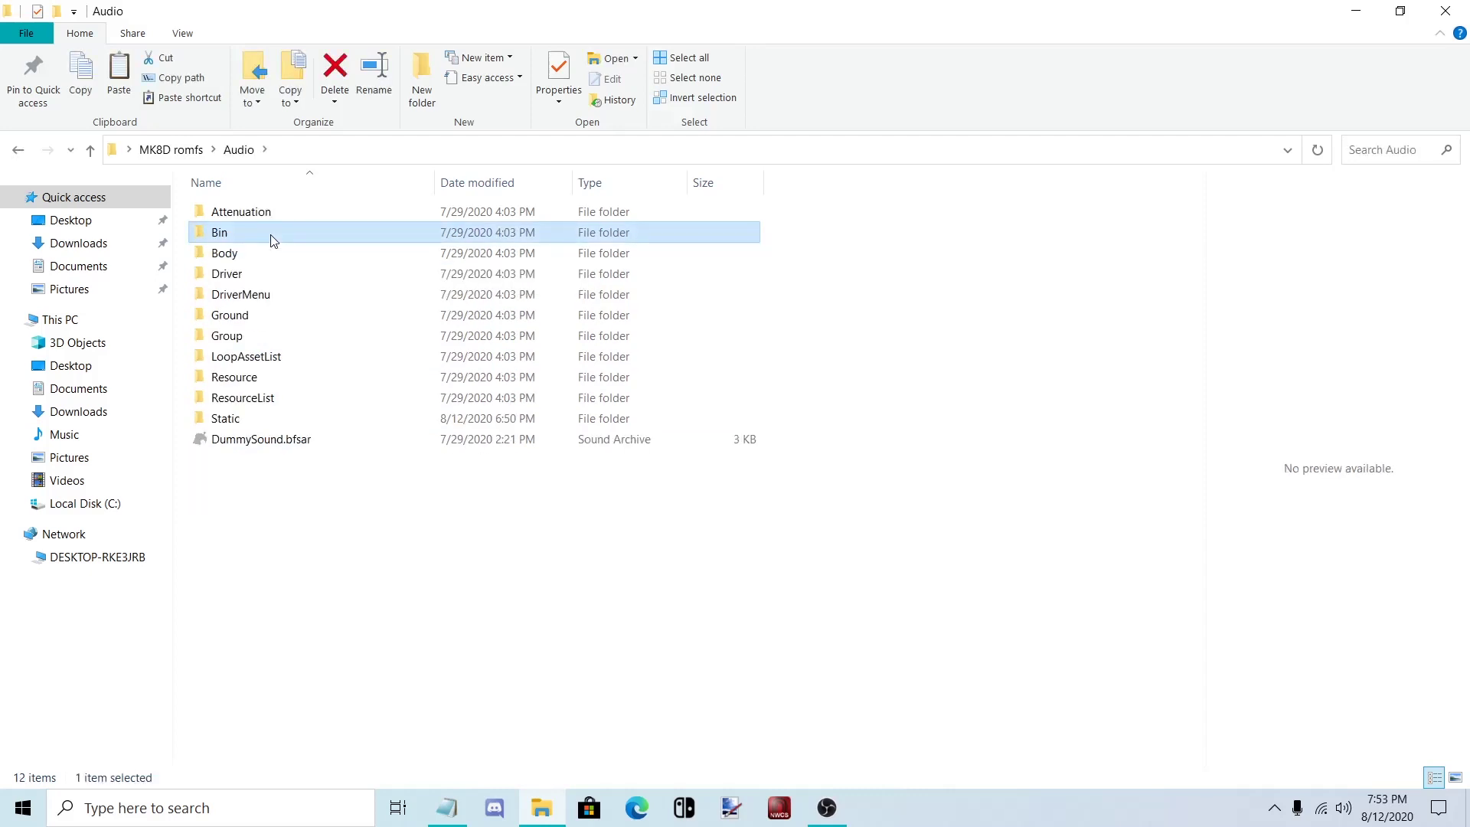
pyautogui.click(262, 381)
pyautogui.doubleClick(262, 382)
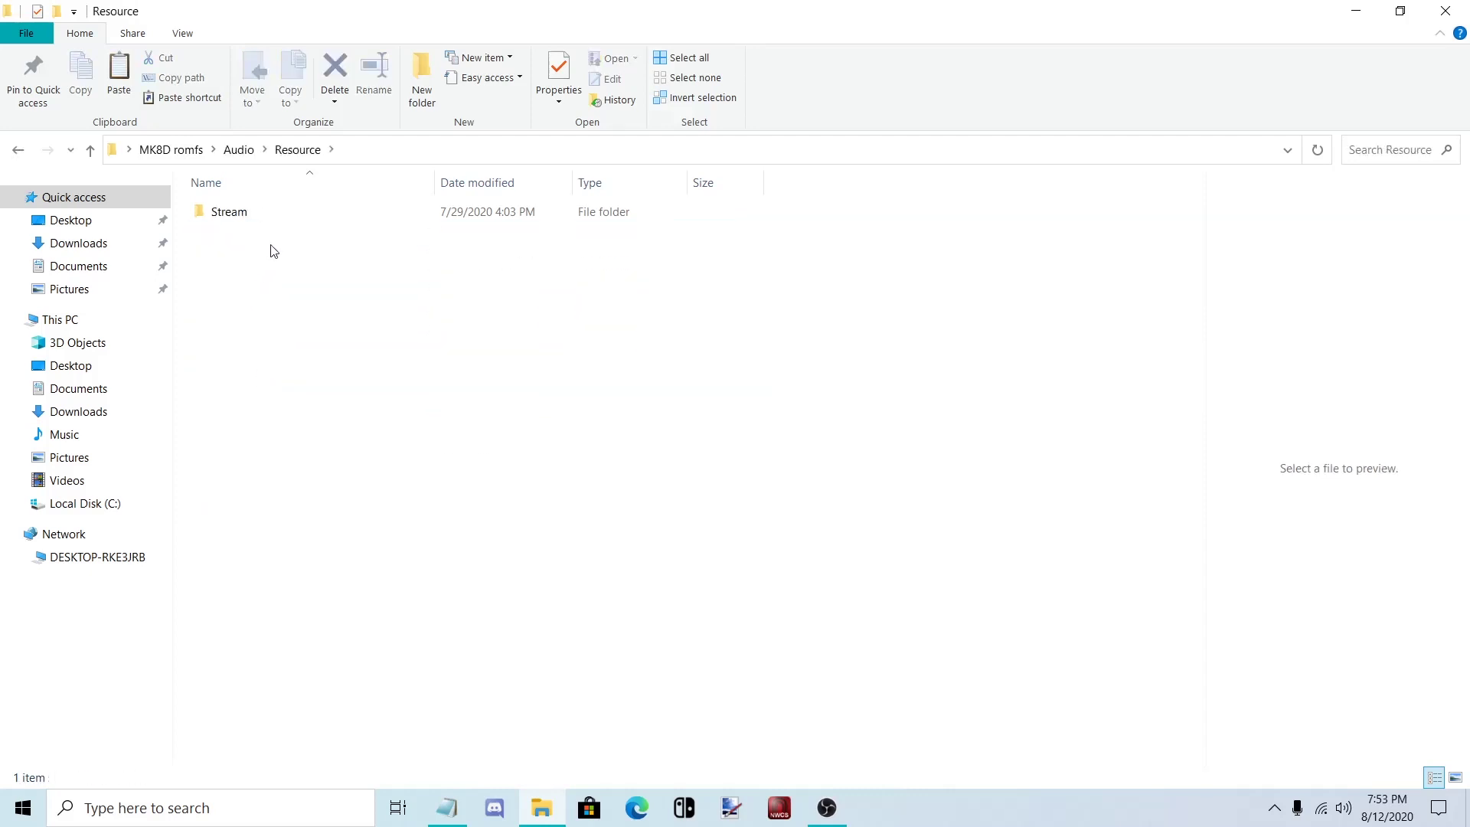
pyautogui.doubleClick(292, 219)
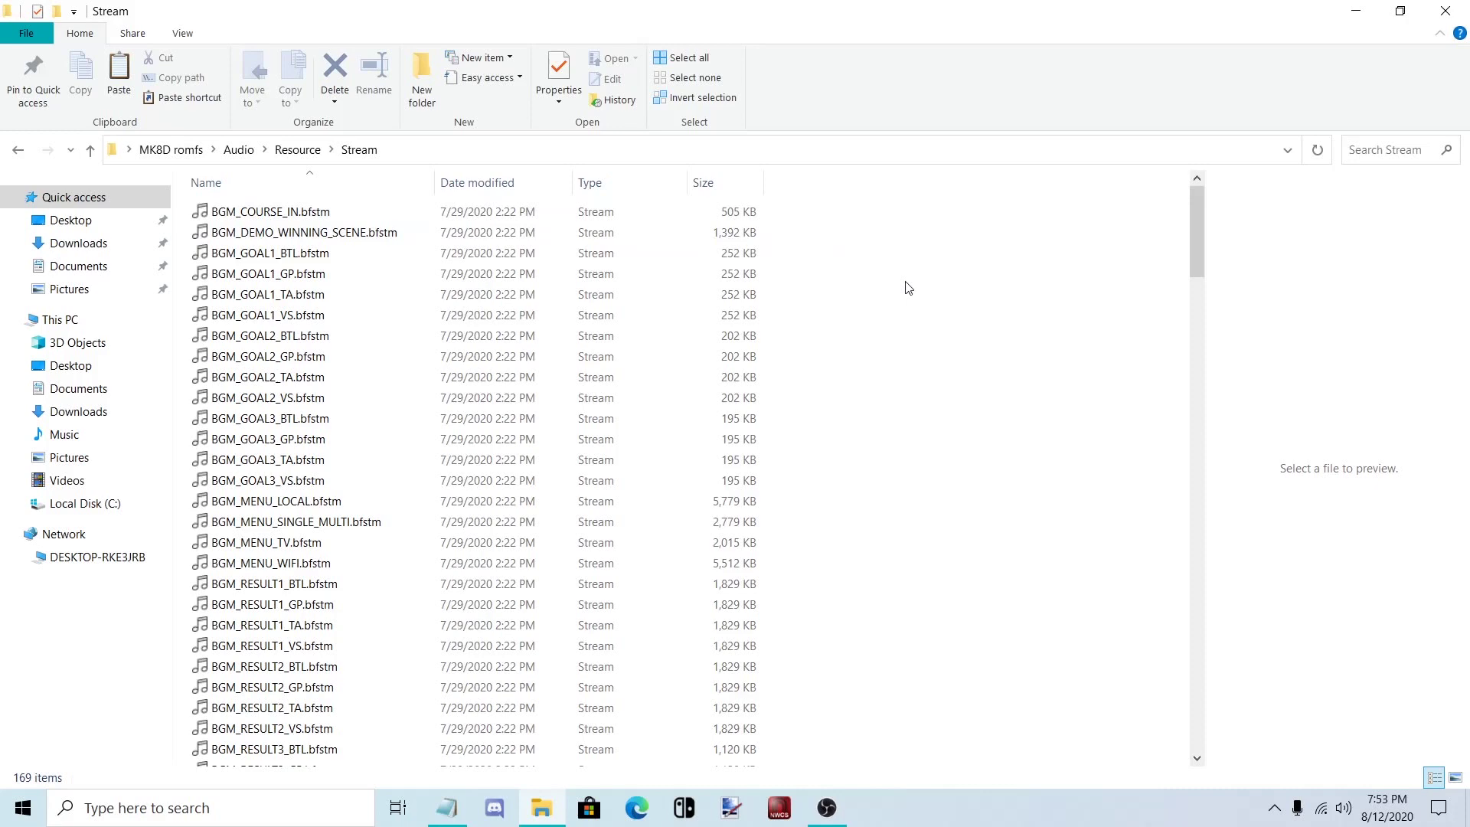
pyautogui.scroll(-8, 941, 334)
pyautogui.scroll(-11, 941, 334)
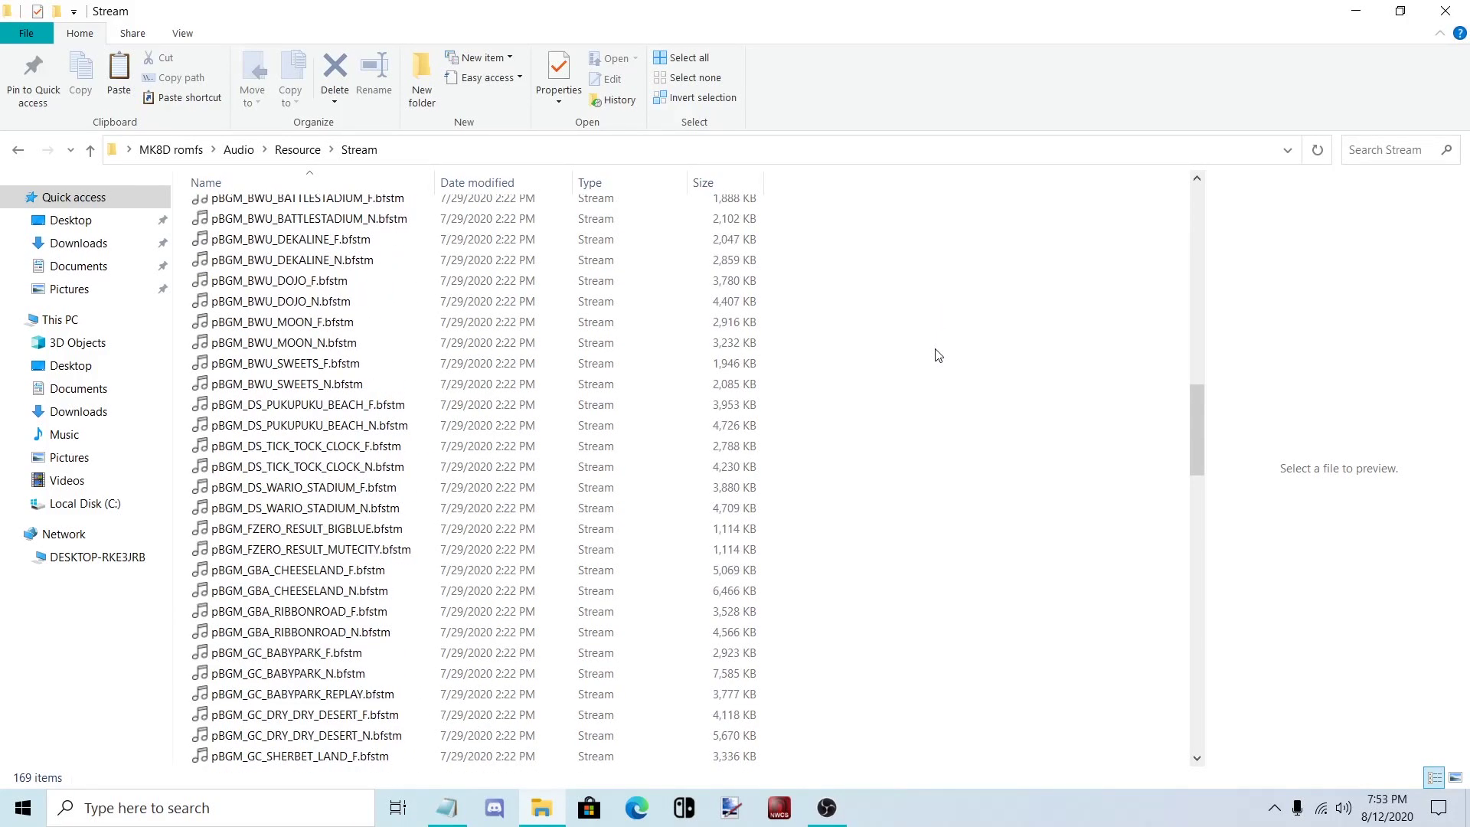
pyautogui.scroll(19, 937, 344)
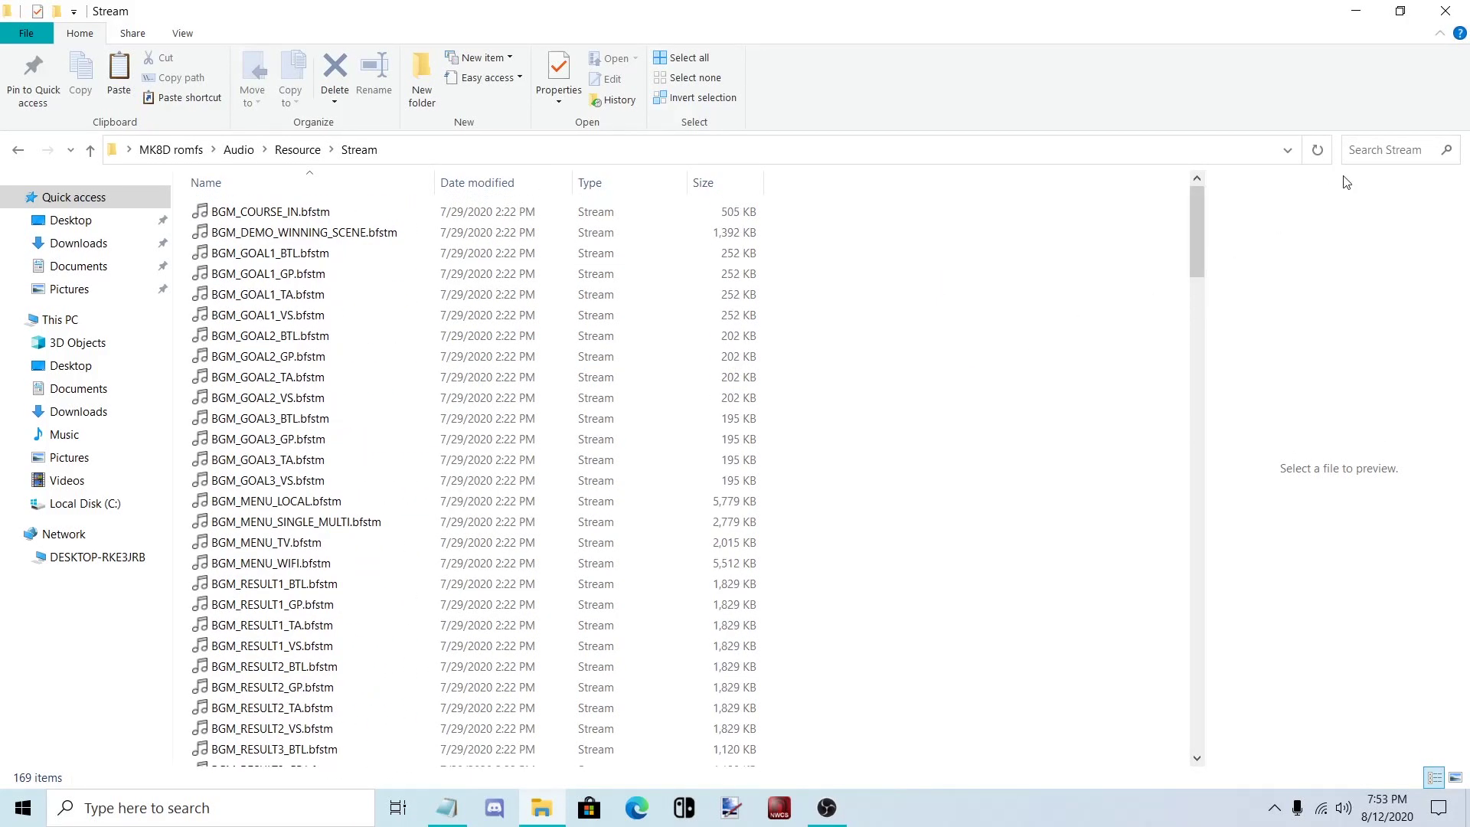
# Search the Stream folder for 'rainbow' and select pBGM_WU_RAINBOW_ROAD_N.bfstm
pyautogui.click(1366, 150)
pyautogui.write('rainbow')
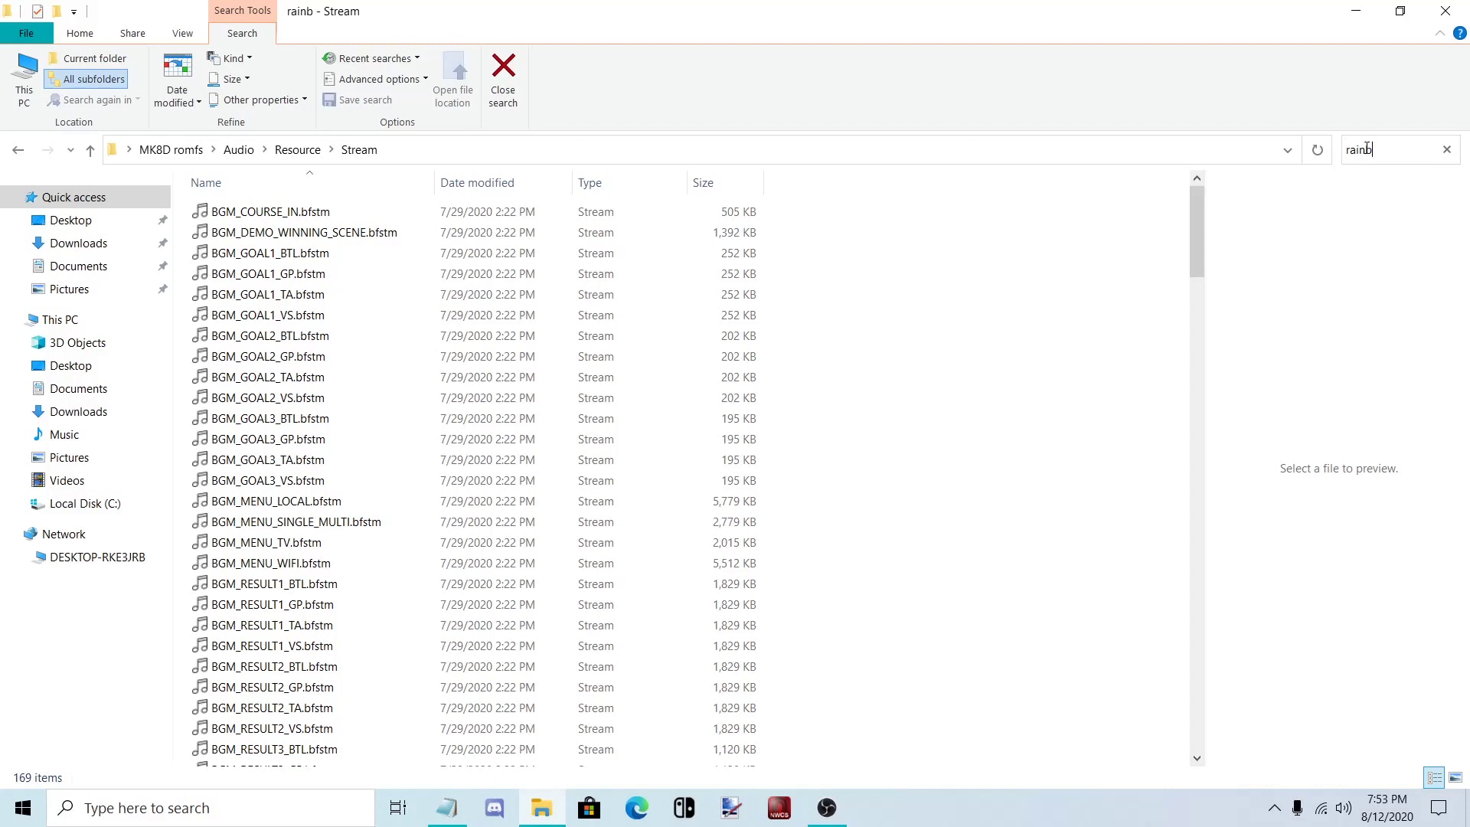
pyautogui.click(585, 251)
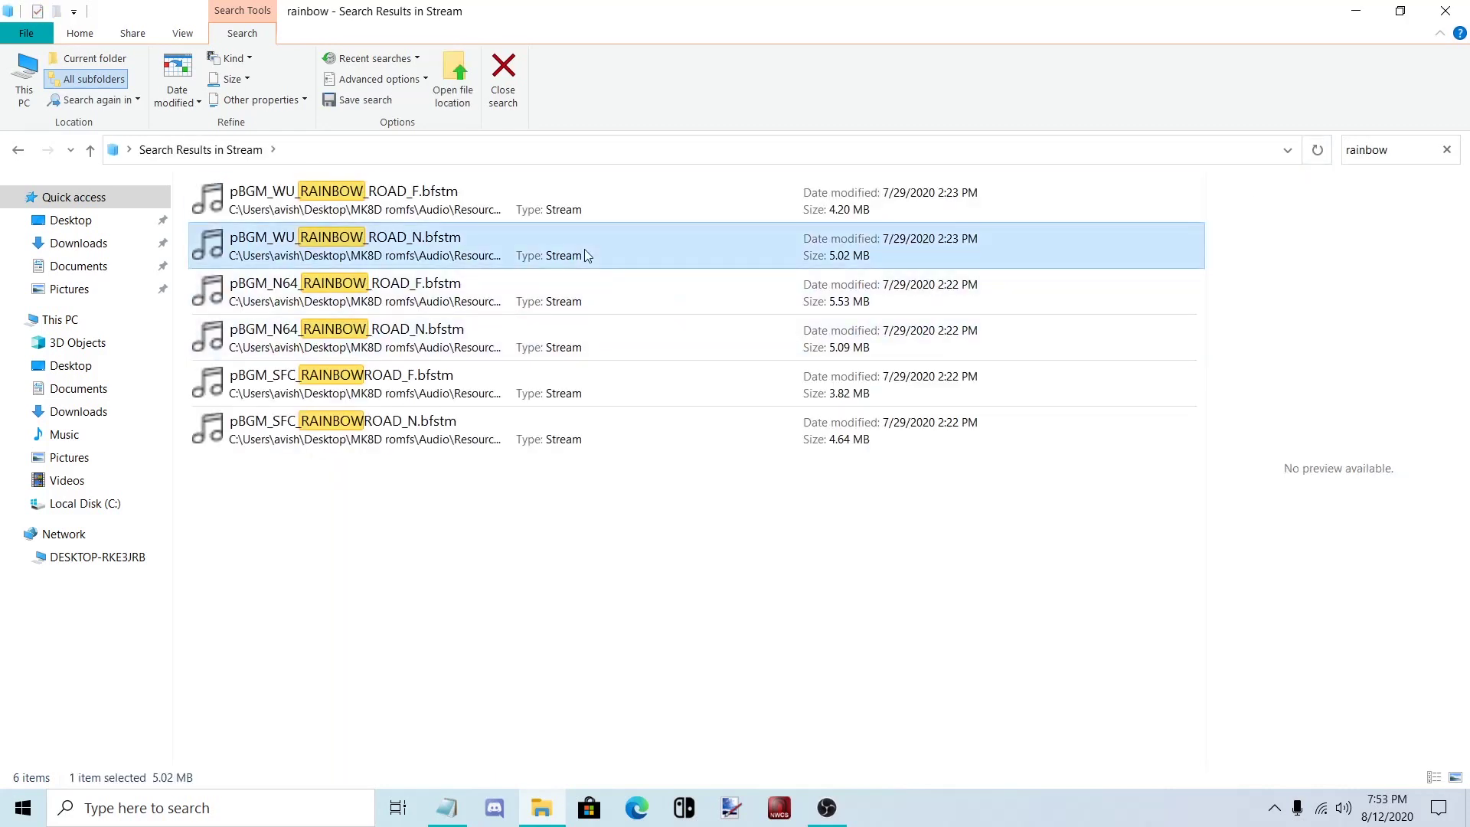
# Paste pBGM_WU_RAINBOW_ROAD_N.bfstm onto the desktop and open it in Isabelle Sound Editor
pyautogui.click(1445, 11)
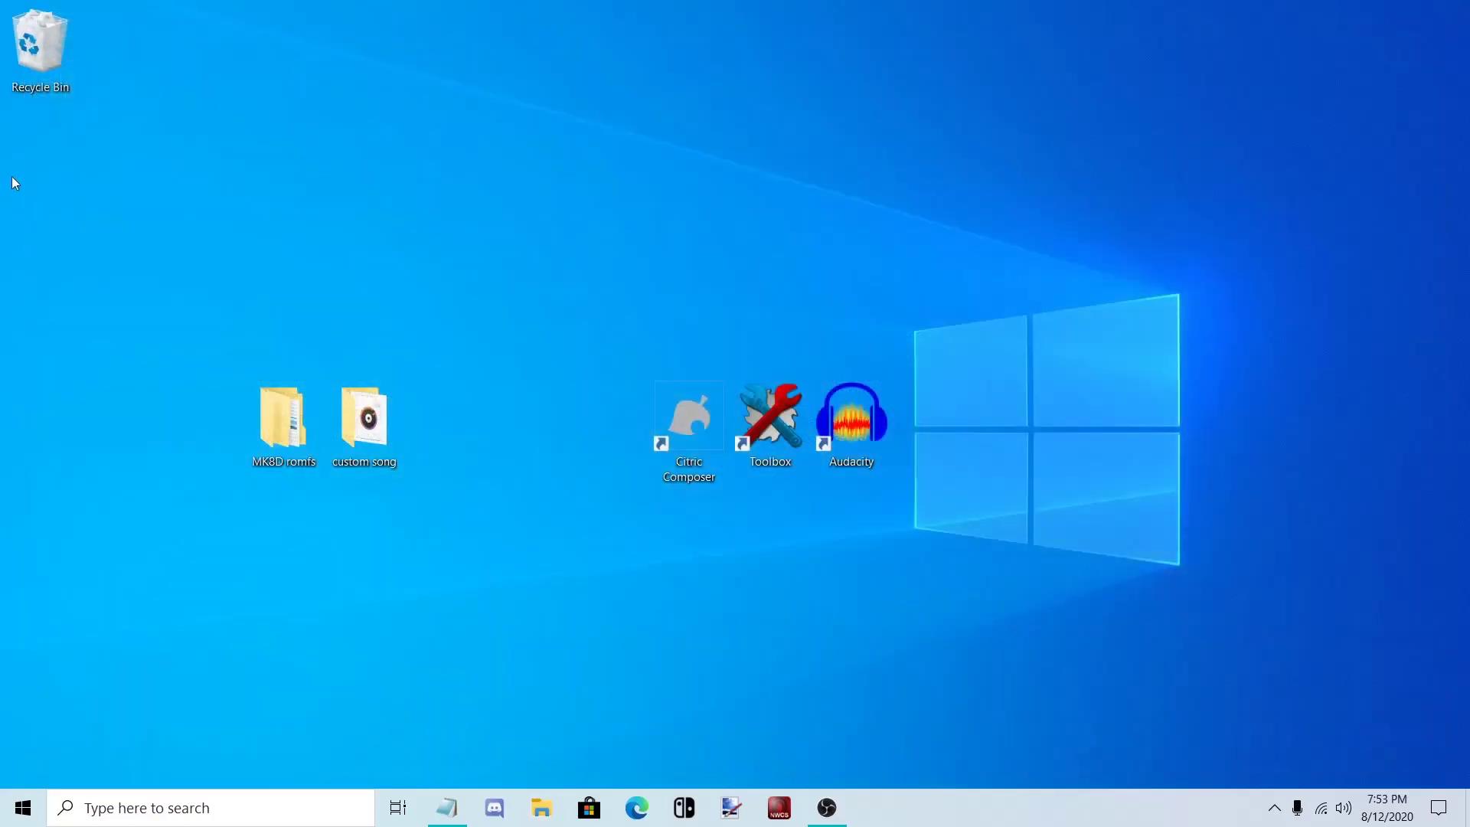
pyautogui.hotkey('ctrl', 'v')
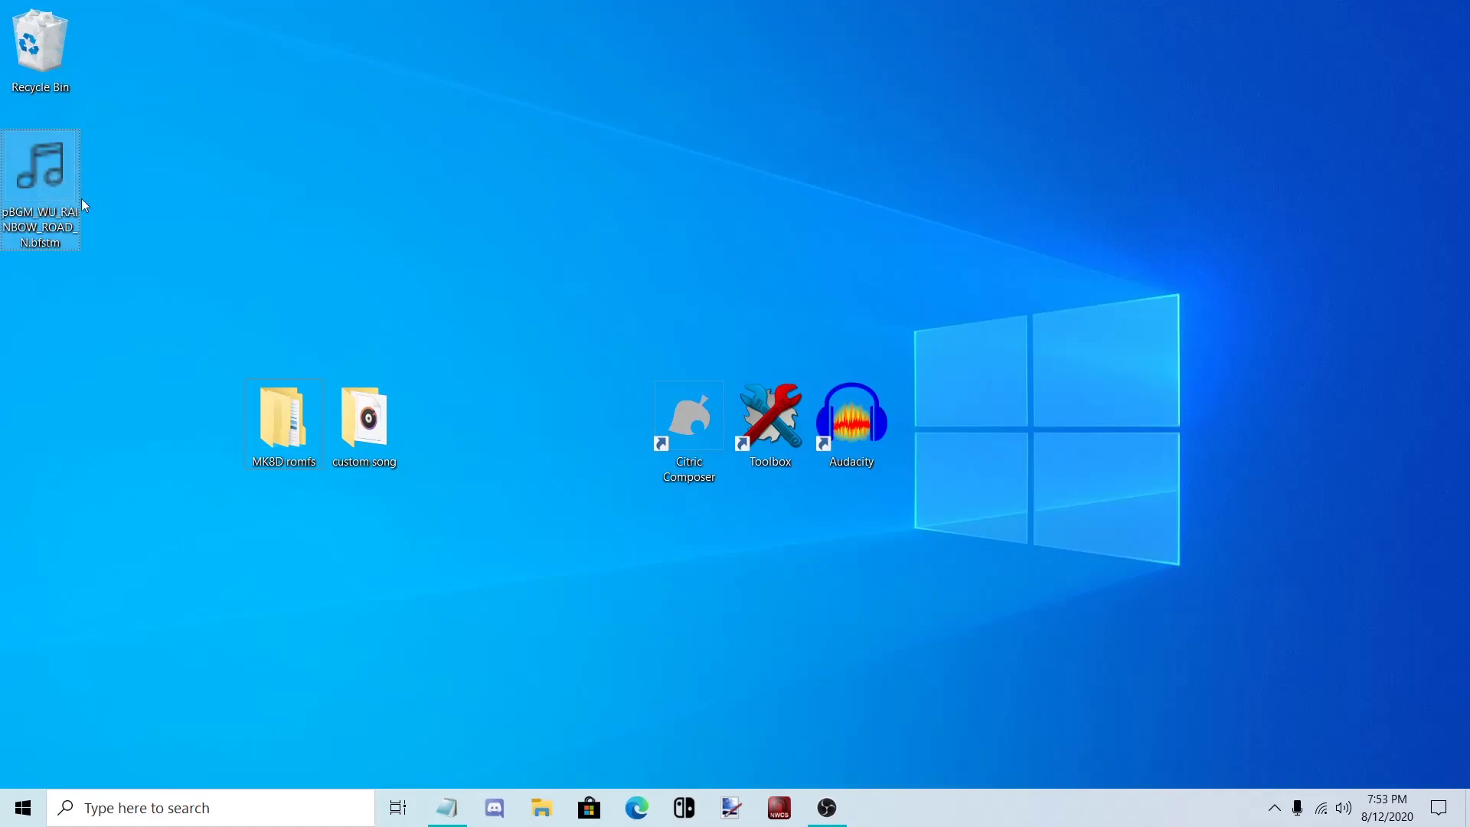
pyautogui.doubleClick(43, 187)
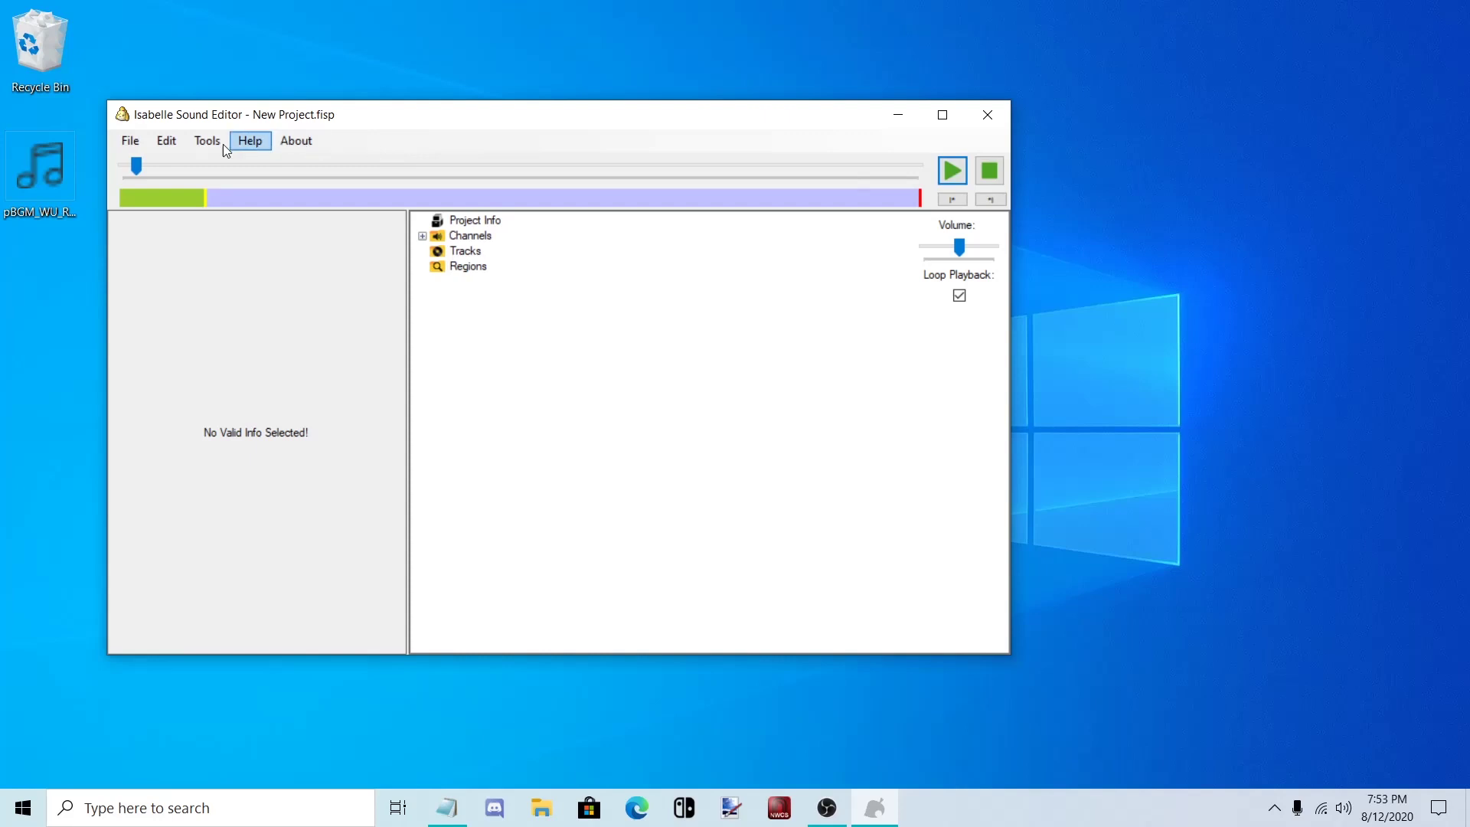
# Export the Rainbow Road audio as a WAV file saved to the desktop
pyautogui.click(166, 140)
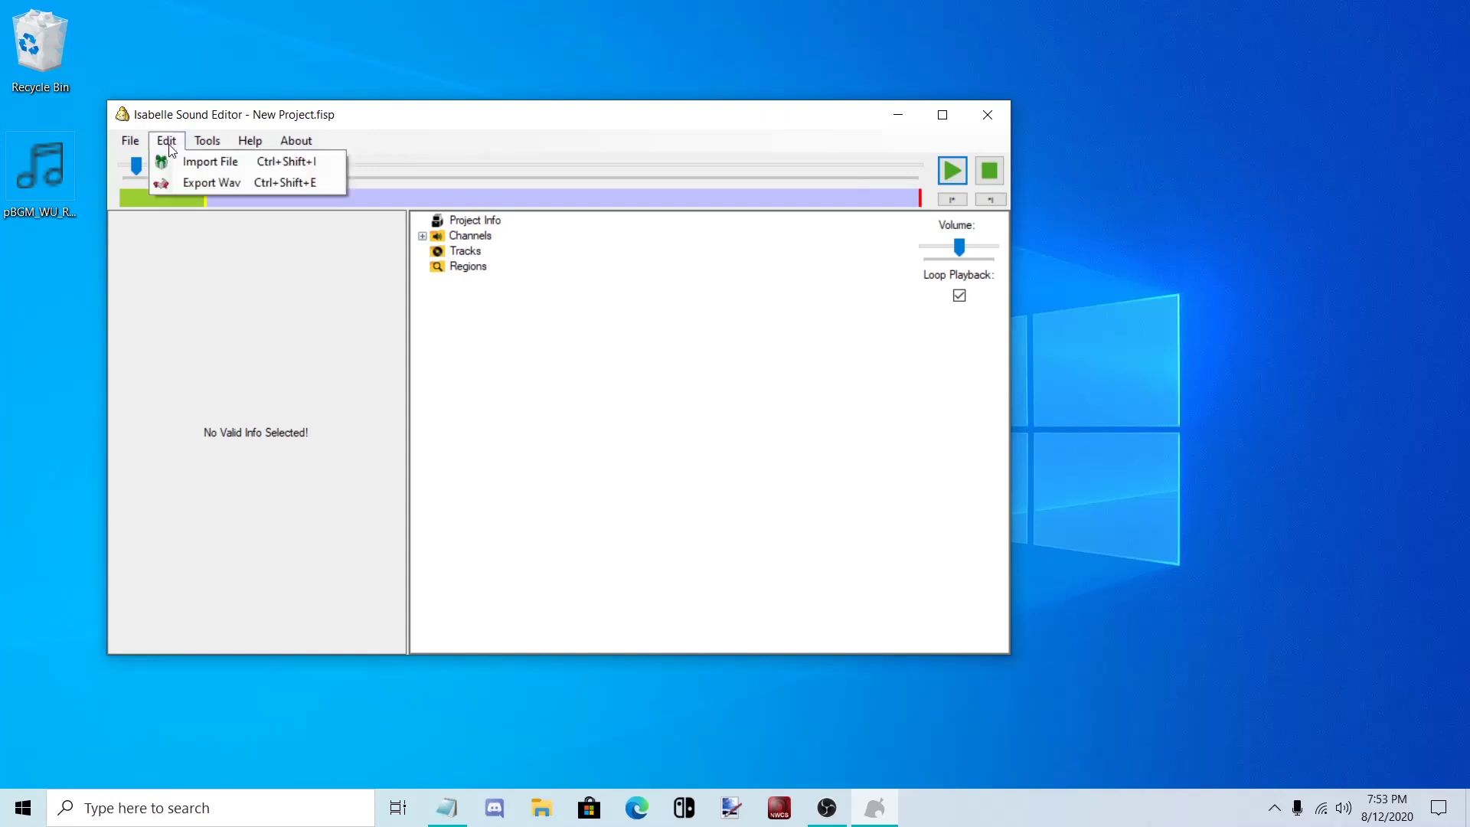
pyautogui.click(182, 178)
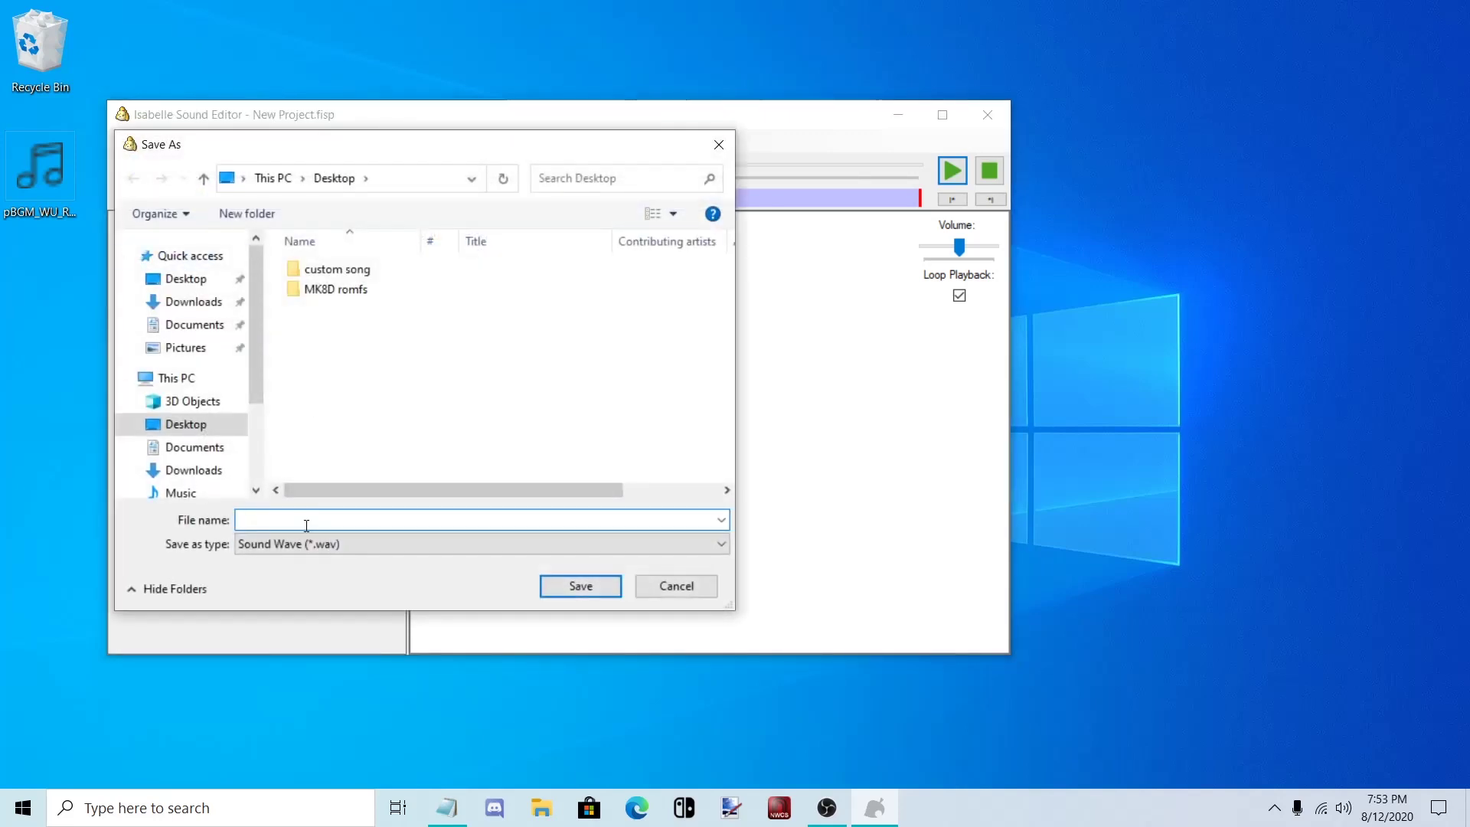
pyautogui.write('rd')
pyautogui.click(581, 586)
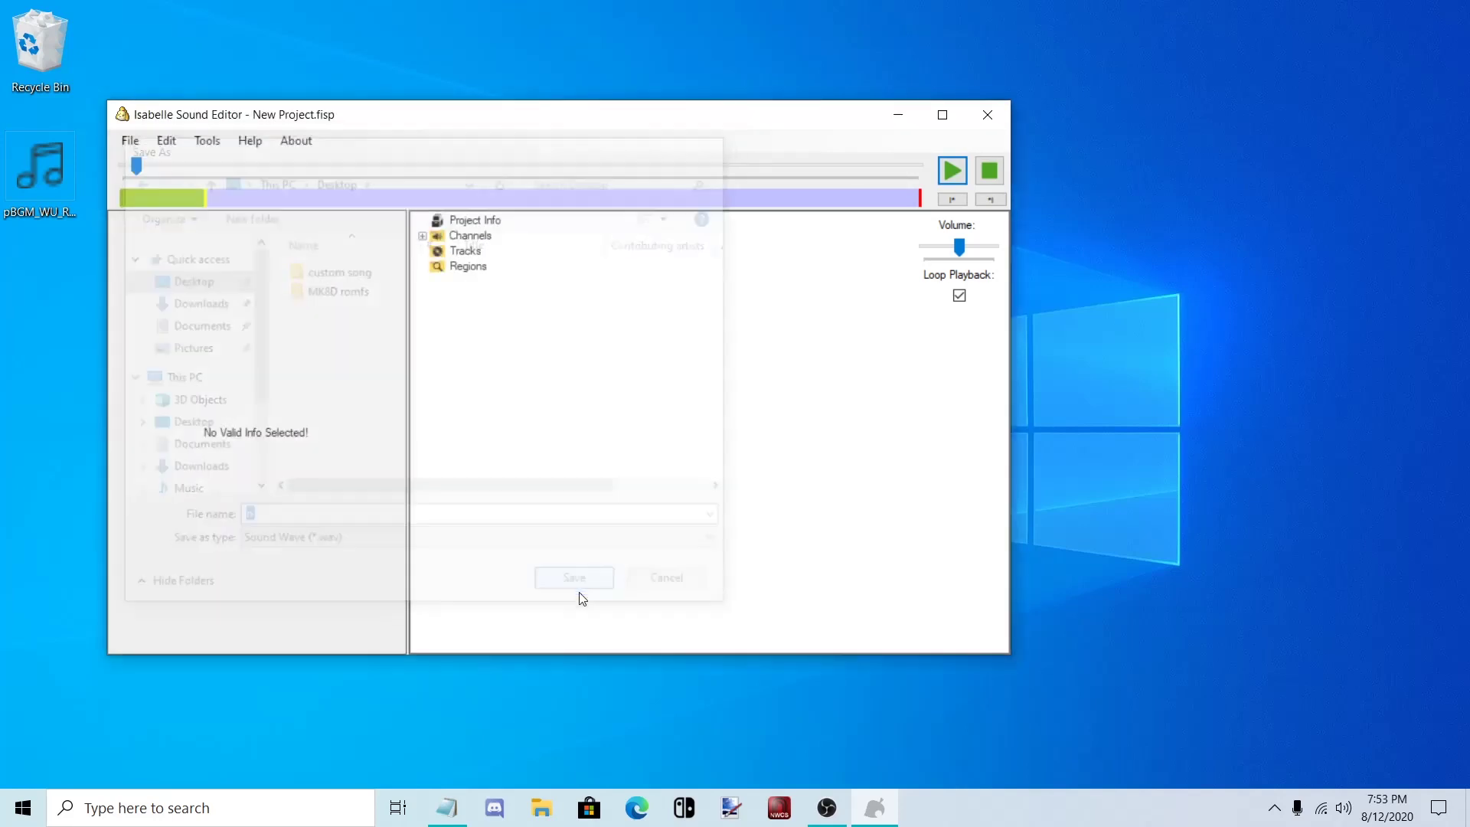
# Load rr.wav into a maximized Audacity and shrink track rr 1 so all three tracks fit
pyautogui.click(896, 115)
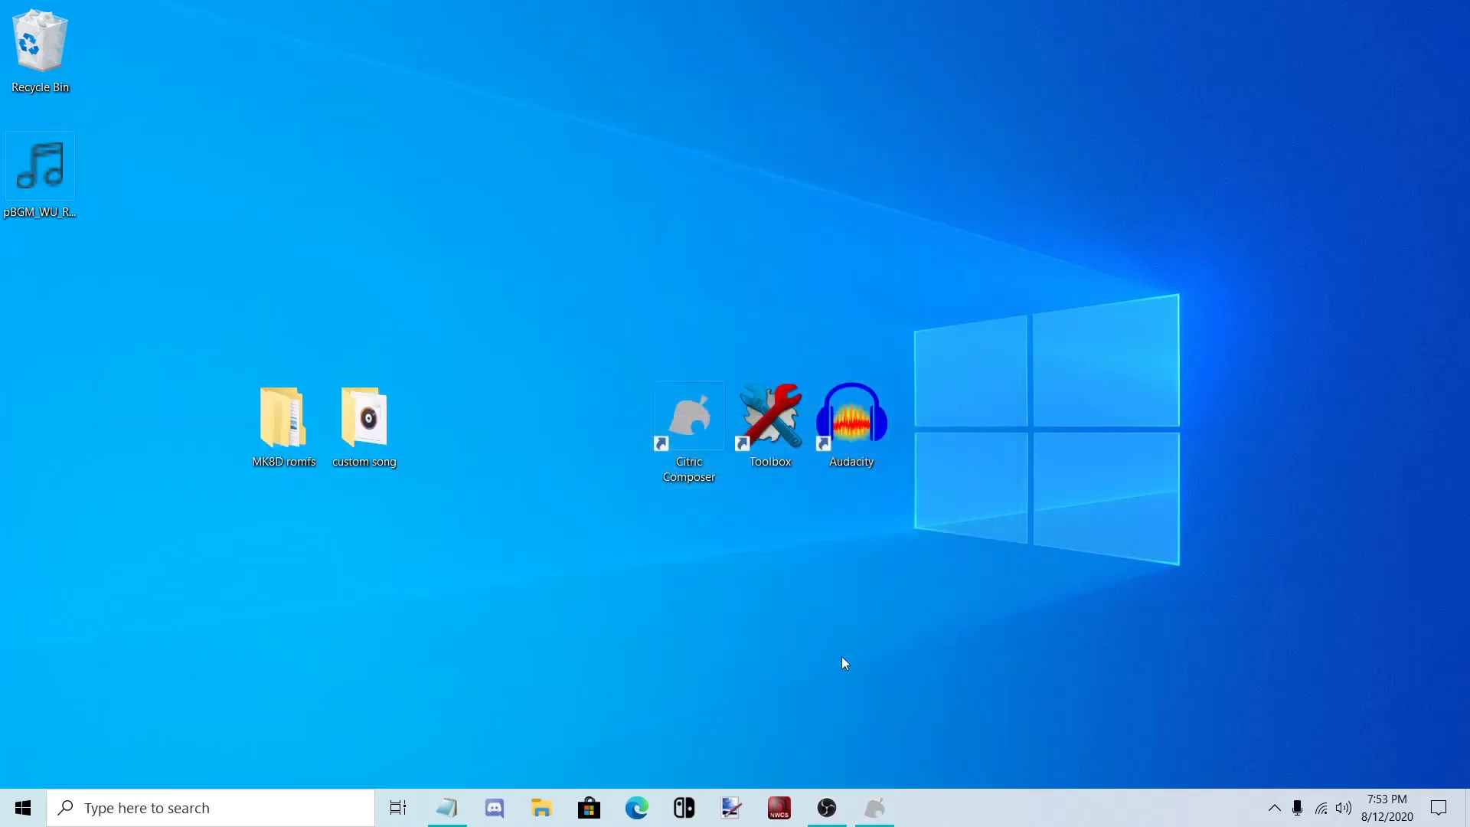
pyautogui.doubleClick(853, 460)
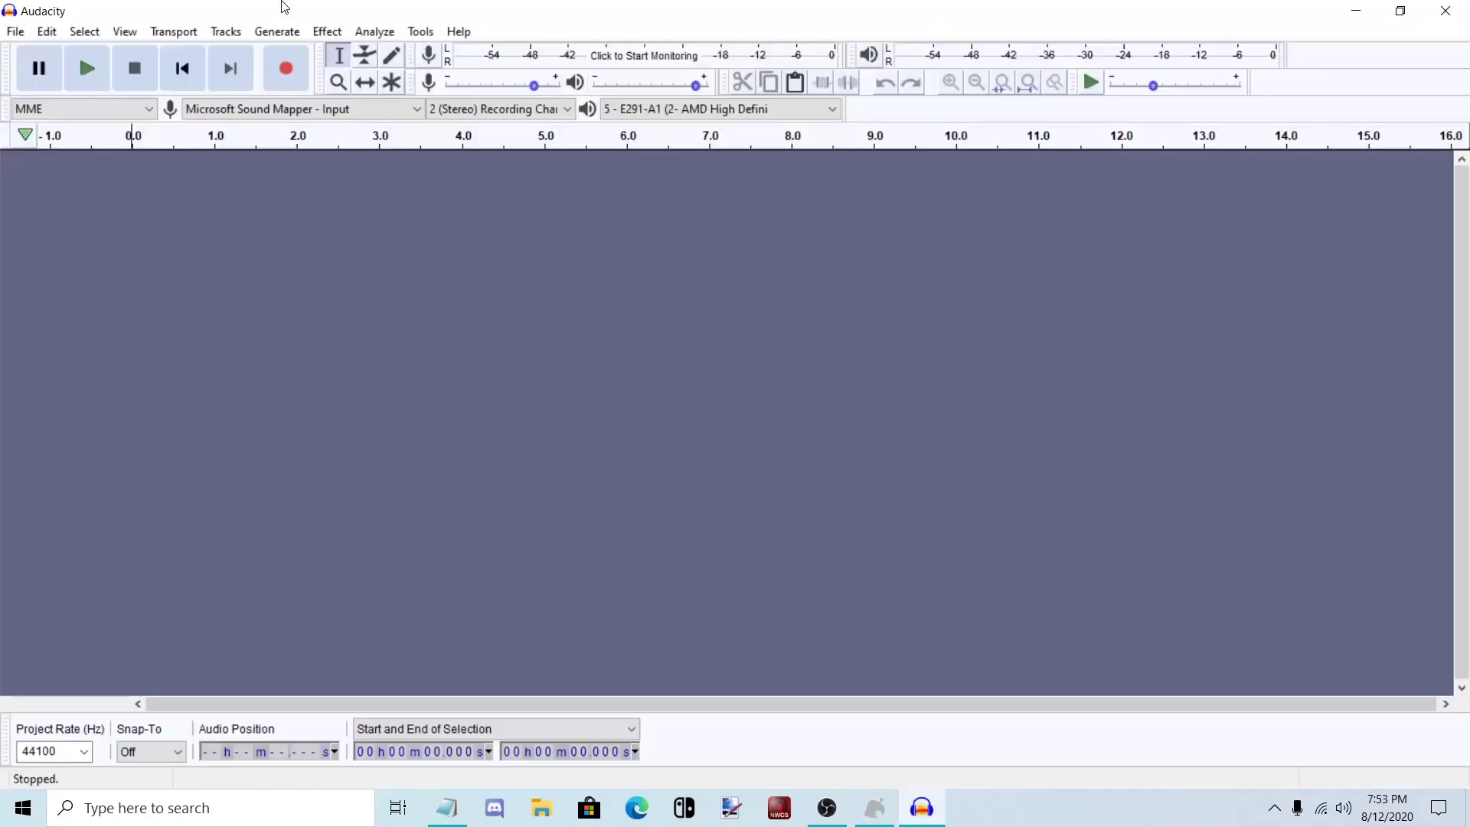
pyautogui.doubleClick(282, 8)
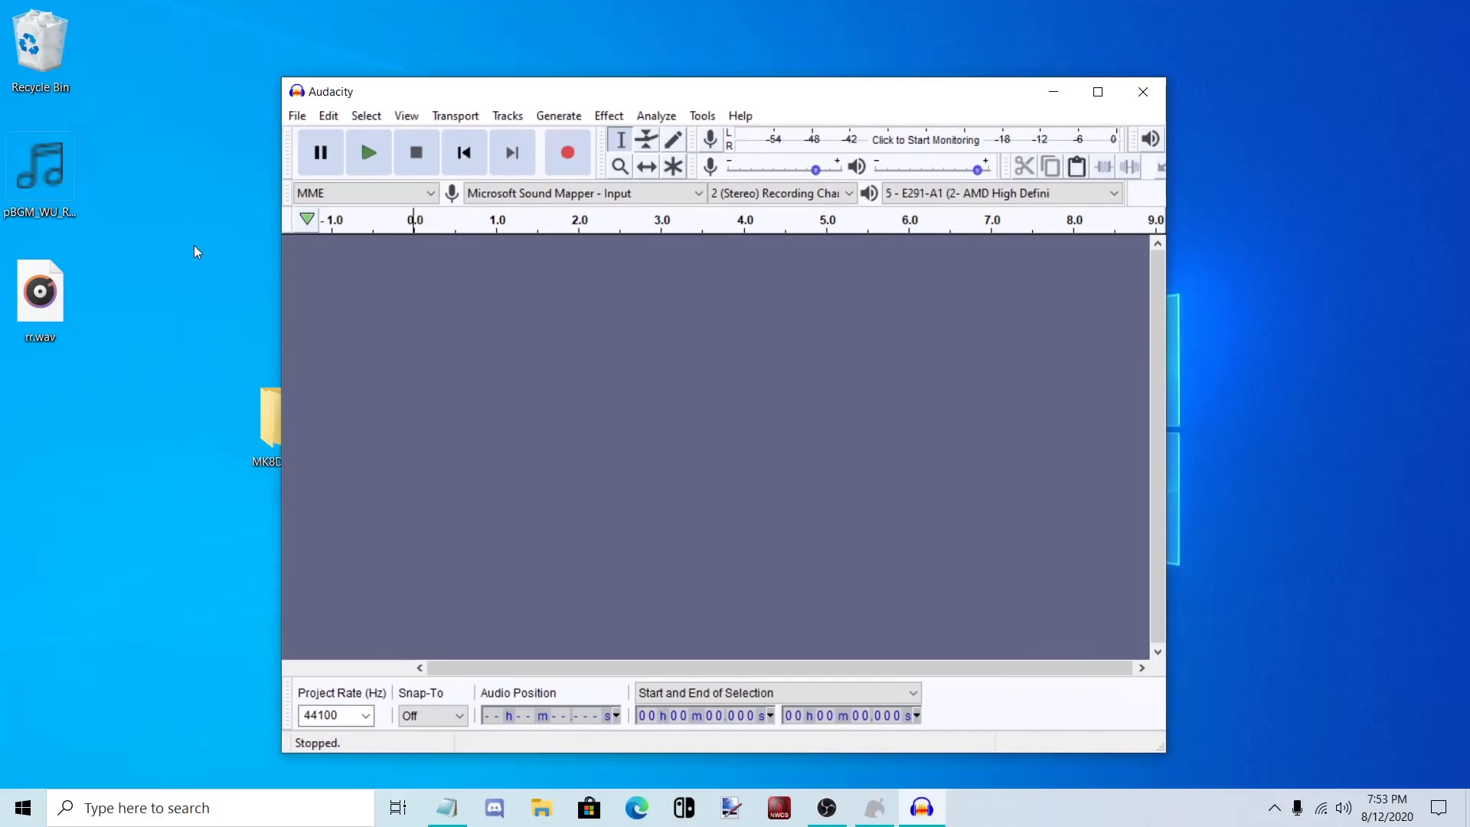
pyautogui.moveTo(39, 295); pyautogui.dragTo(570, 391)
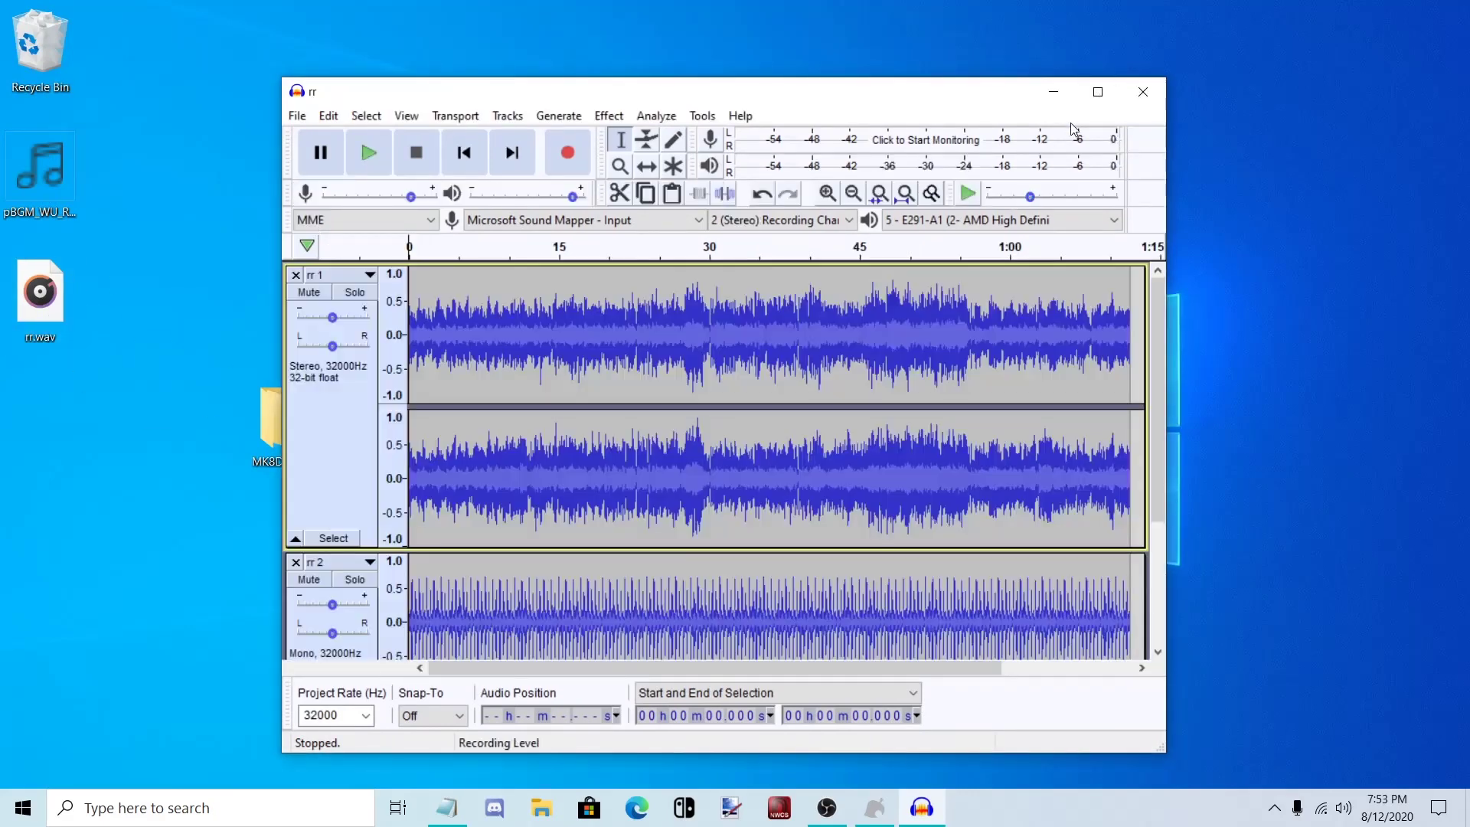
pyautogui.click(1098, 91)
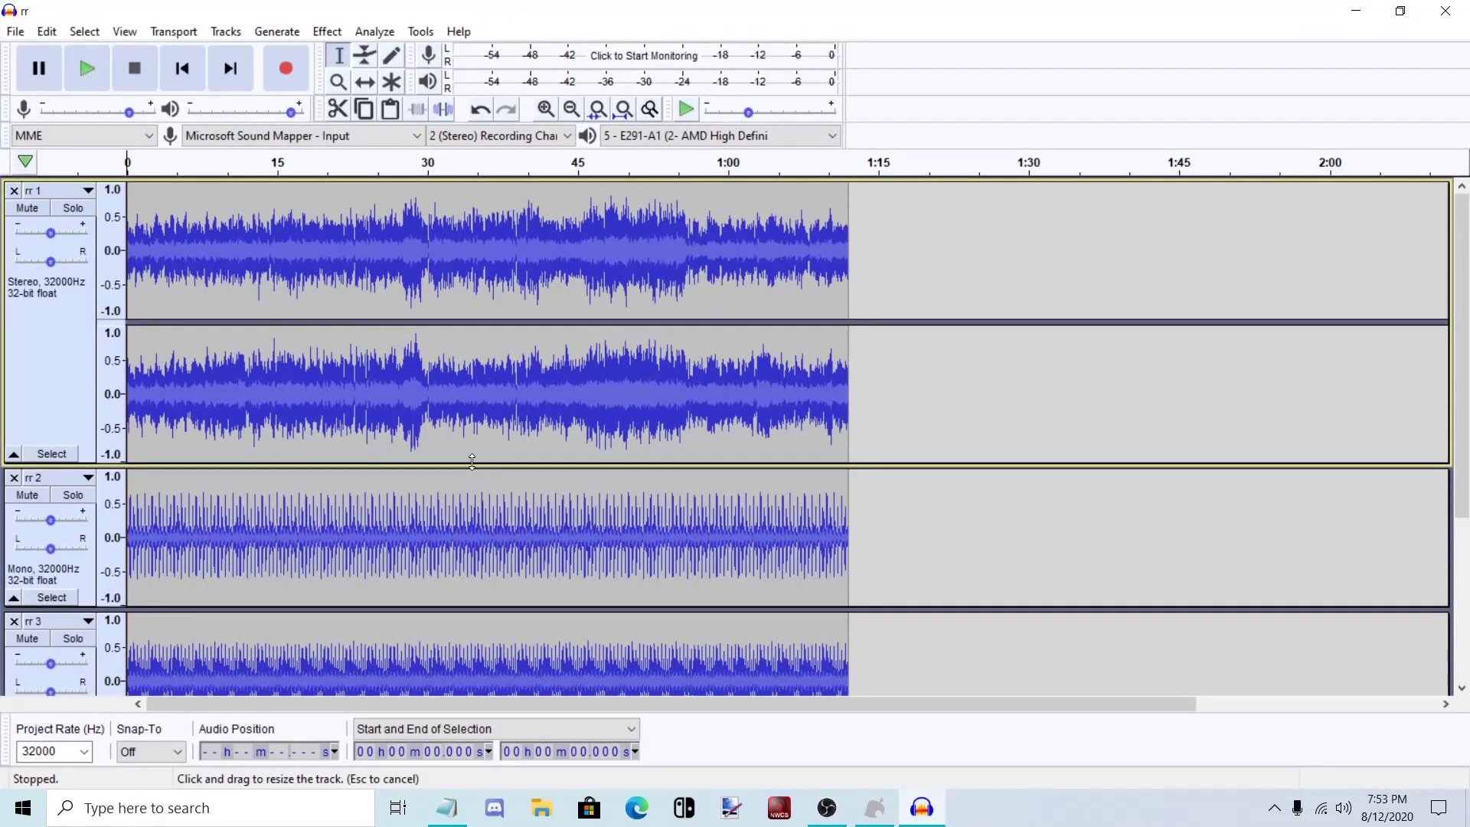
pyautogui.moveTo(472, 462); pyautogui.dragTo(472, 320)
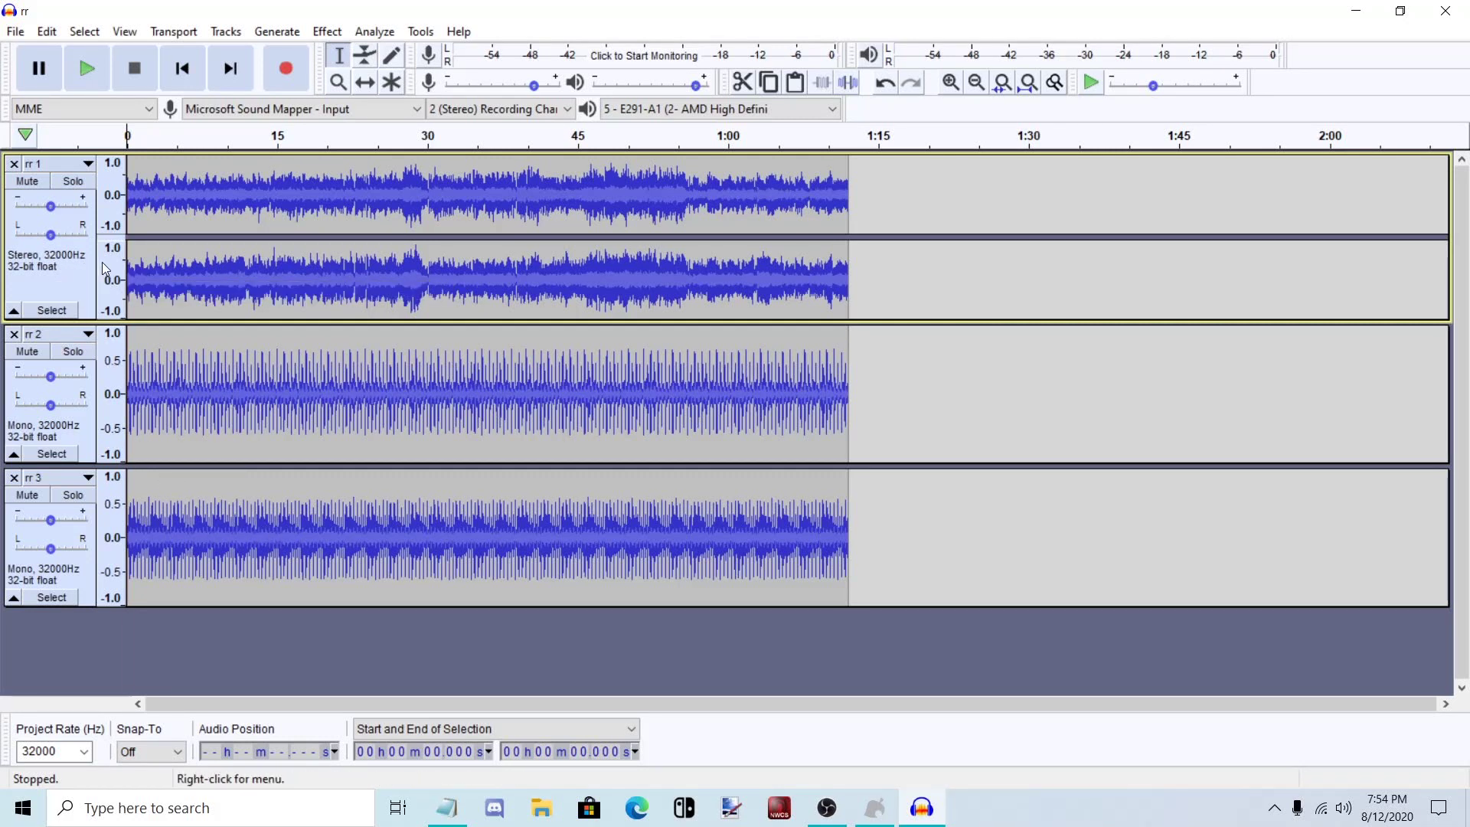
# Close the rr tracks and import CustomSong.wav from the custom song folder into Audacity
pyautogui.click(14, 163)
pyautogui.click(14, 163)
pyautogui.click(14, 163)
pyautogui.moveTo(201, 9); pyautogui.dragTo(829, 73)
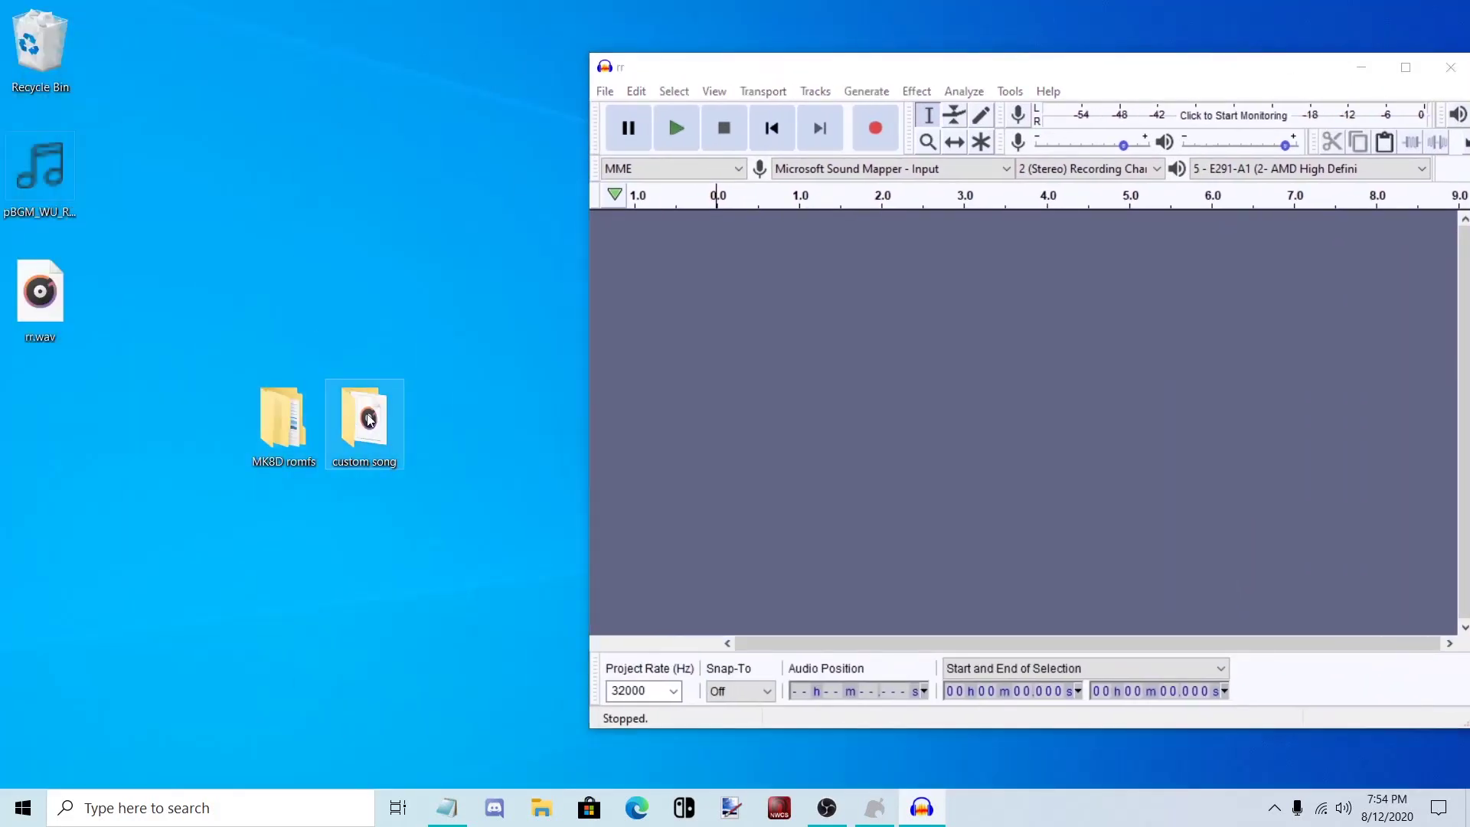
pyautogui.doubleClick(281, 418)
pyautogui.doubleClick(633, 3)
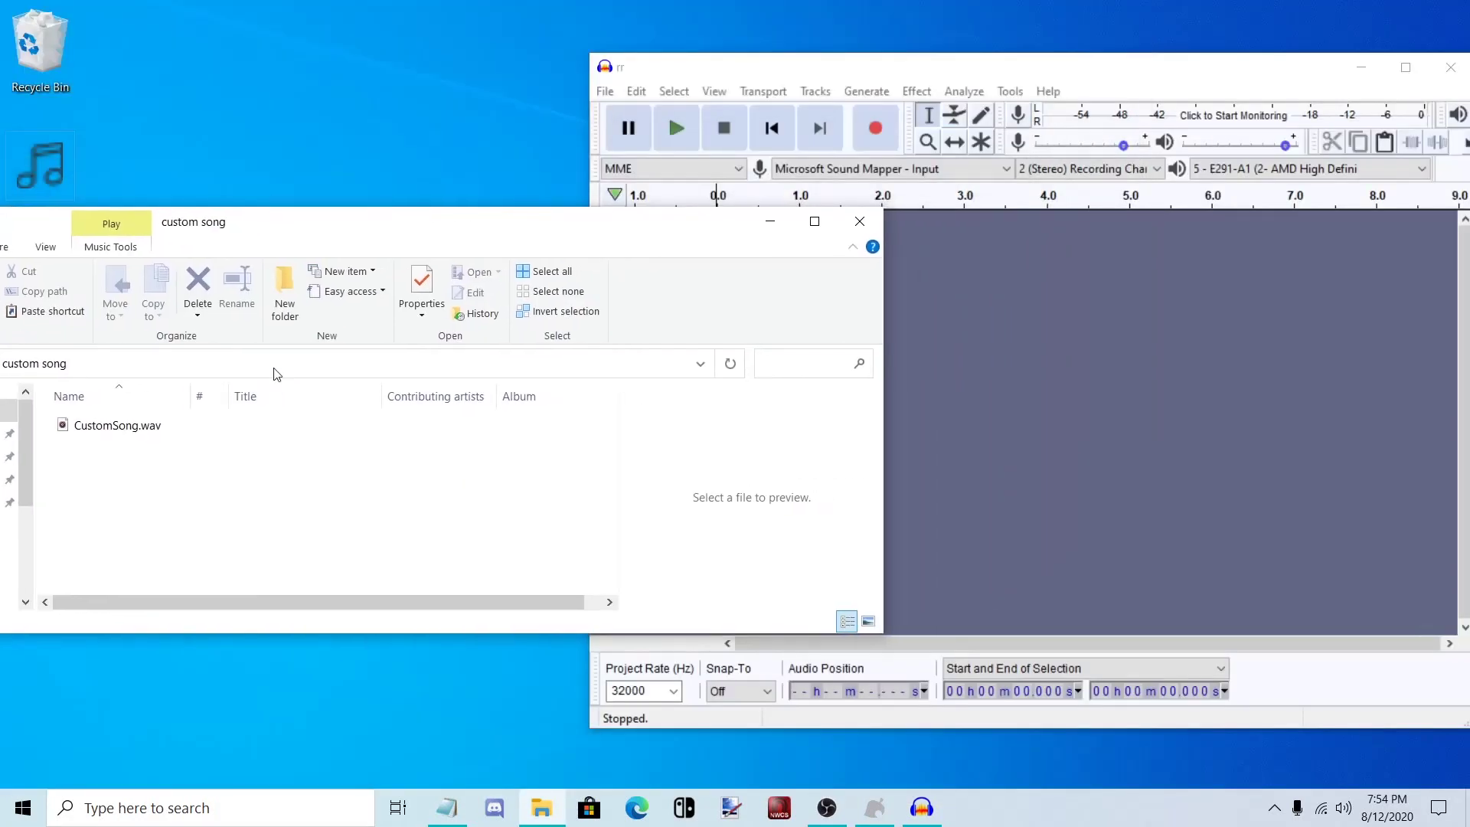
pyautogui.moveTo(201, 426); pyautogui.dragTo(1029, 413)
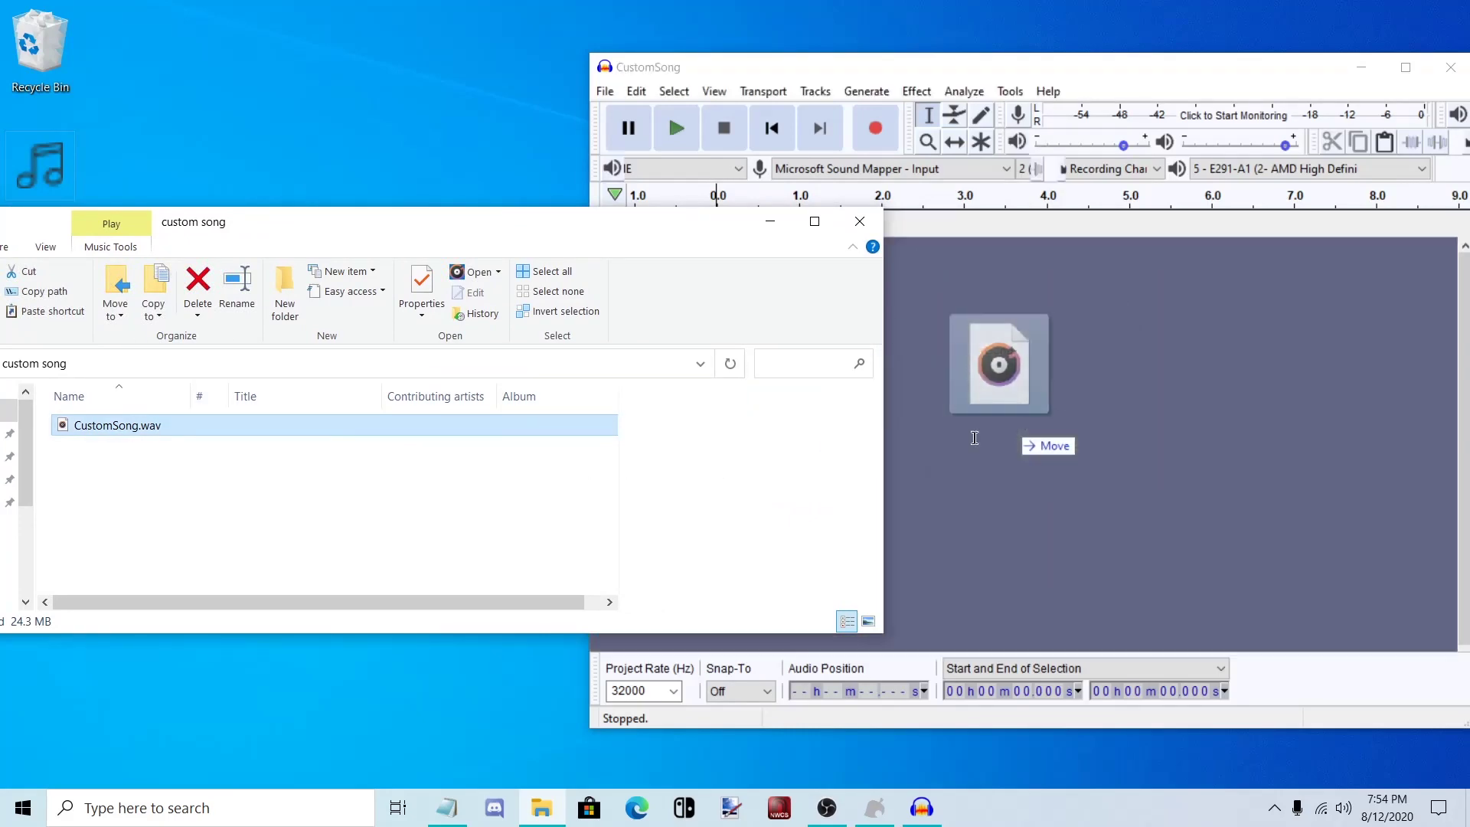
pyautogui.click(872, 222)
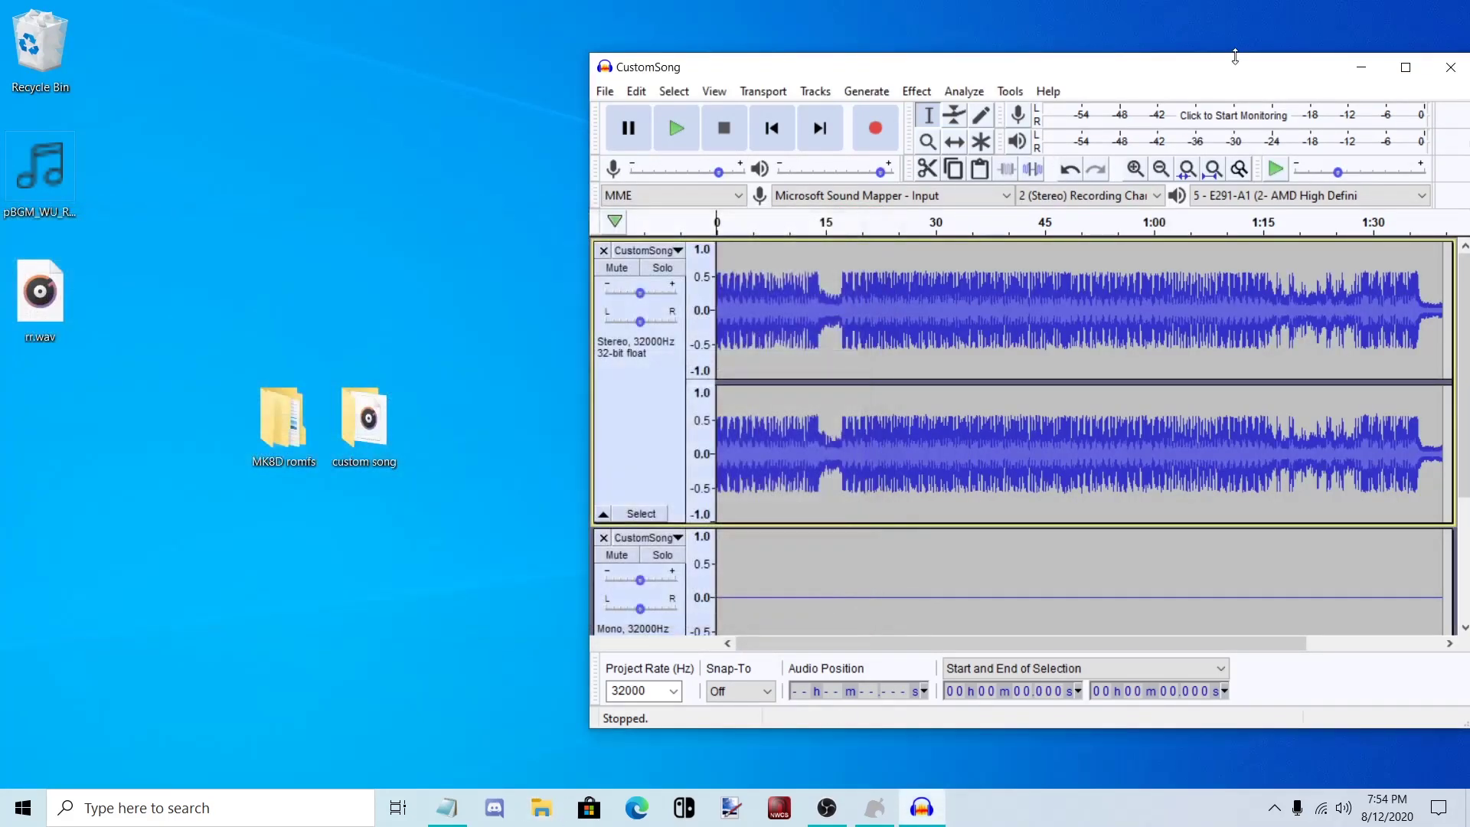
pyautogui.click(1405, 67)
pyautogui.scroll(-3, 147, 429)
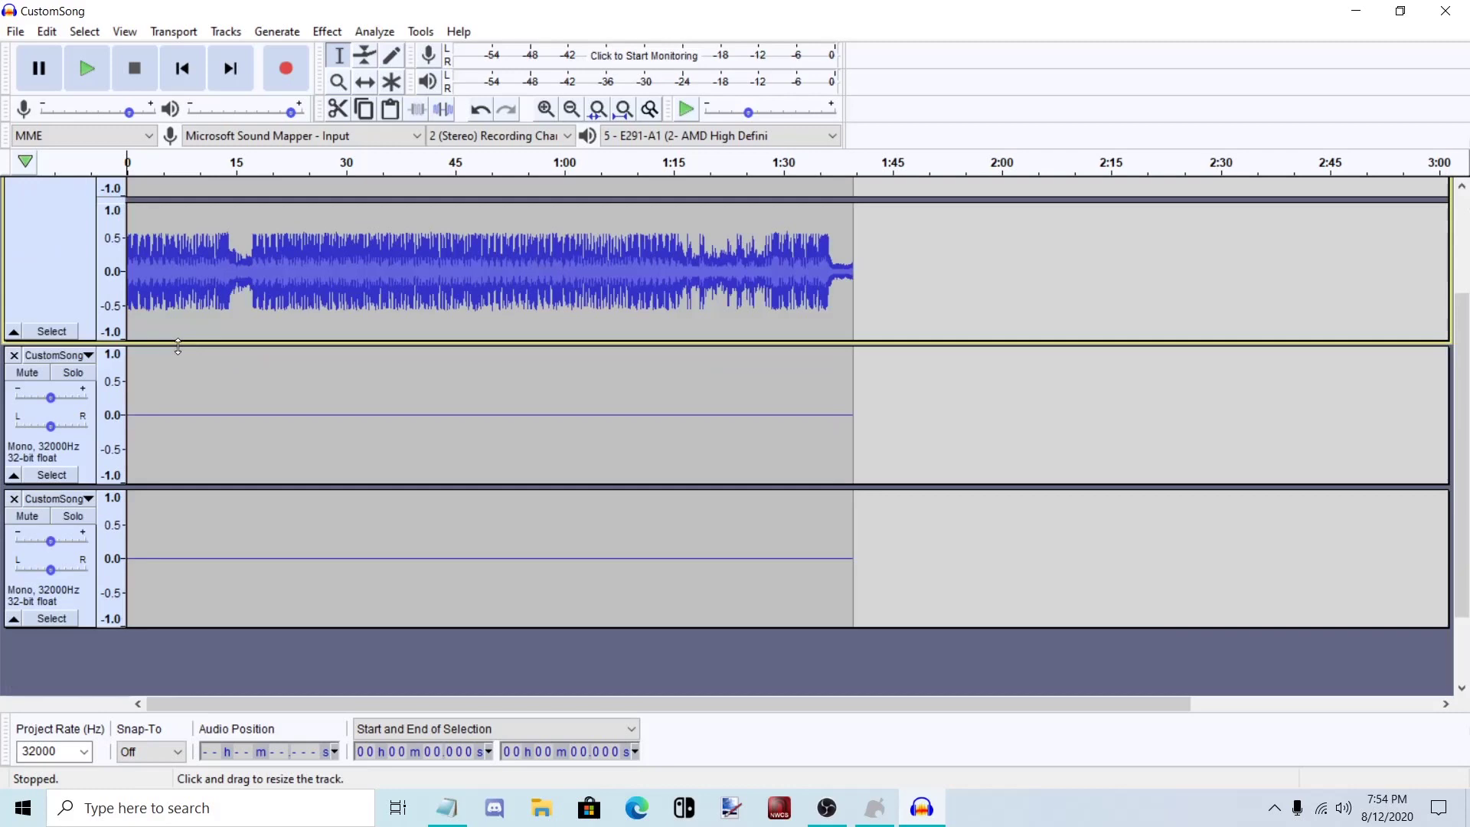
pyautogui.scroll(3, 147, 428)
pyautogui.scroll(-3, 413, 483)
# Select the second CustomSong track, then dismiss the Generate menu without generating anything
pyautogui.doubleClick(199, 382)
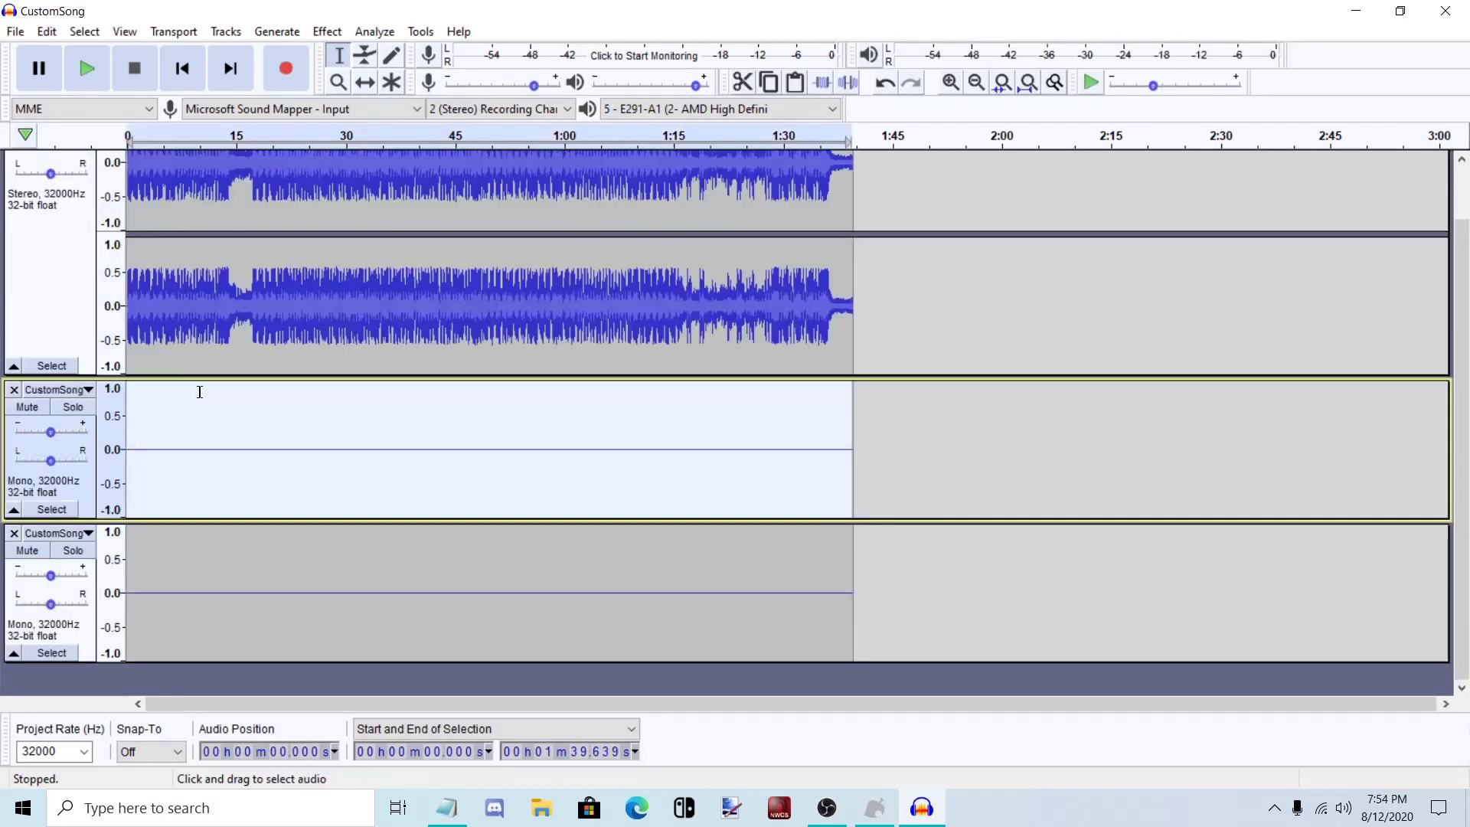
pyautogui.click(282, 34)
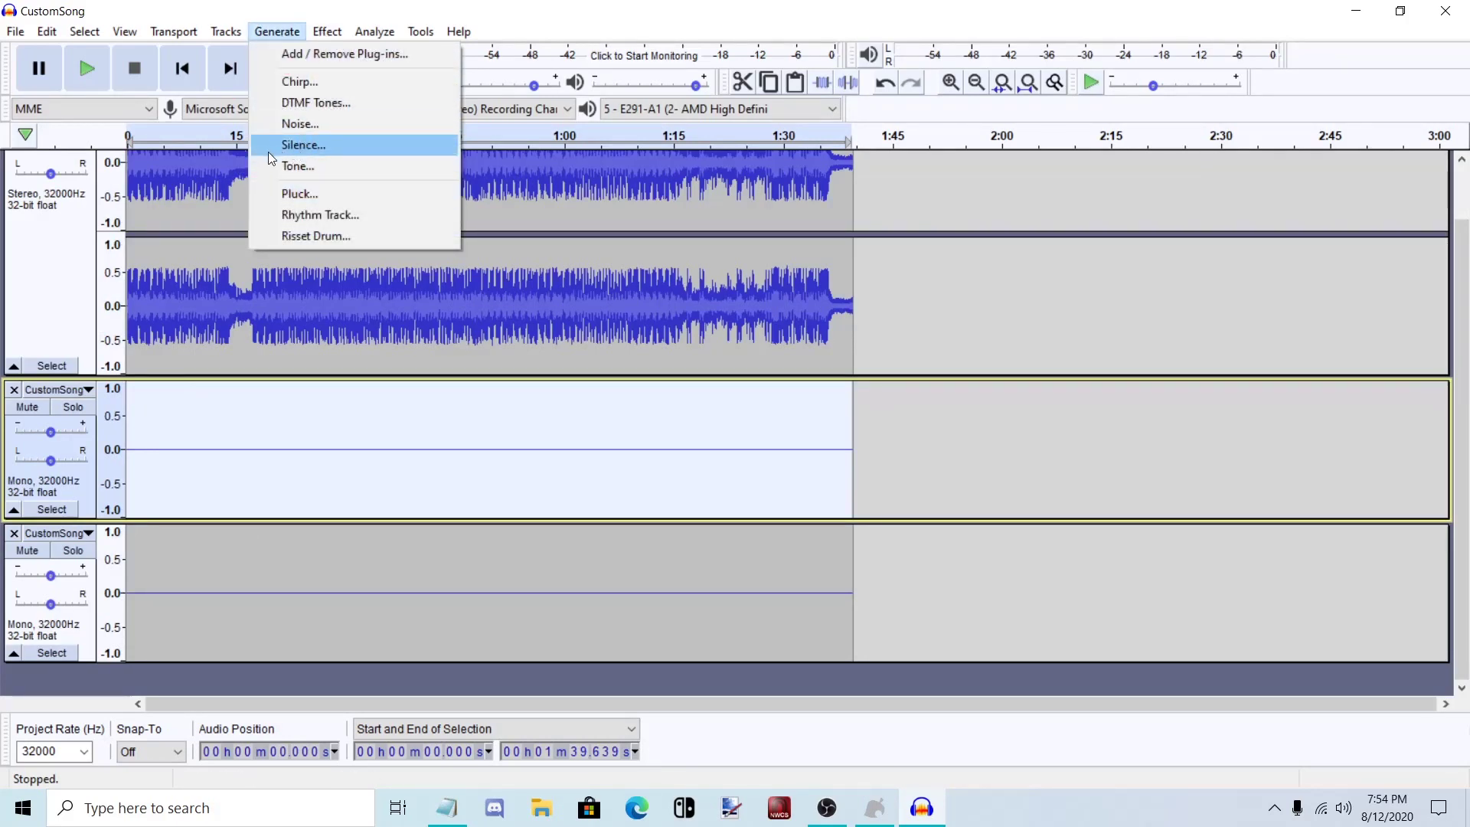
pyautogui.click(355, 596)
pyautogui.scroll(2, 373, 651)
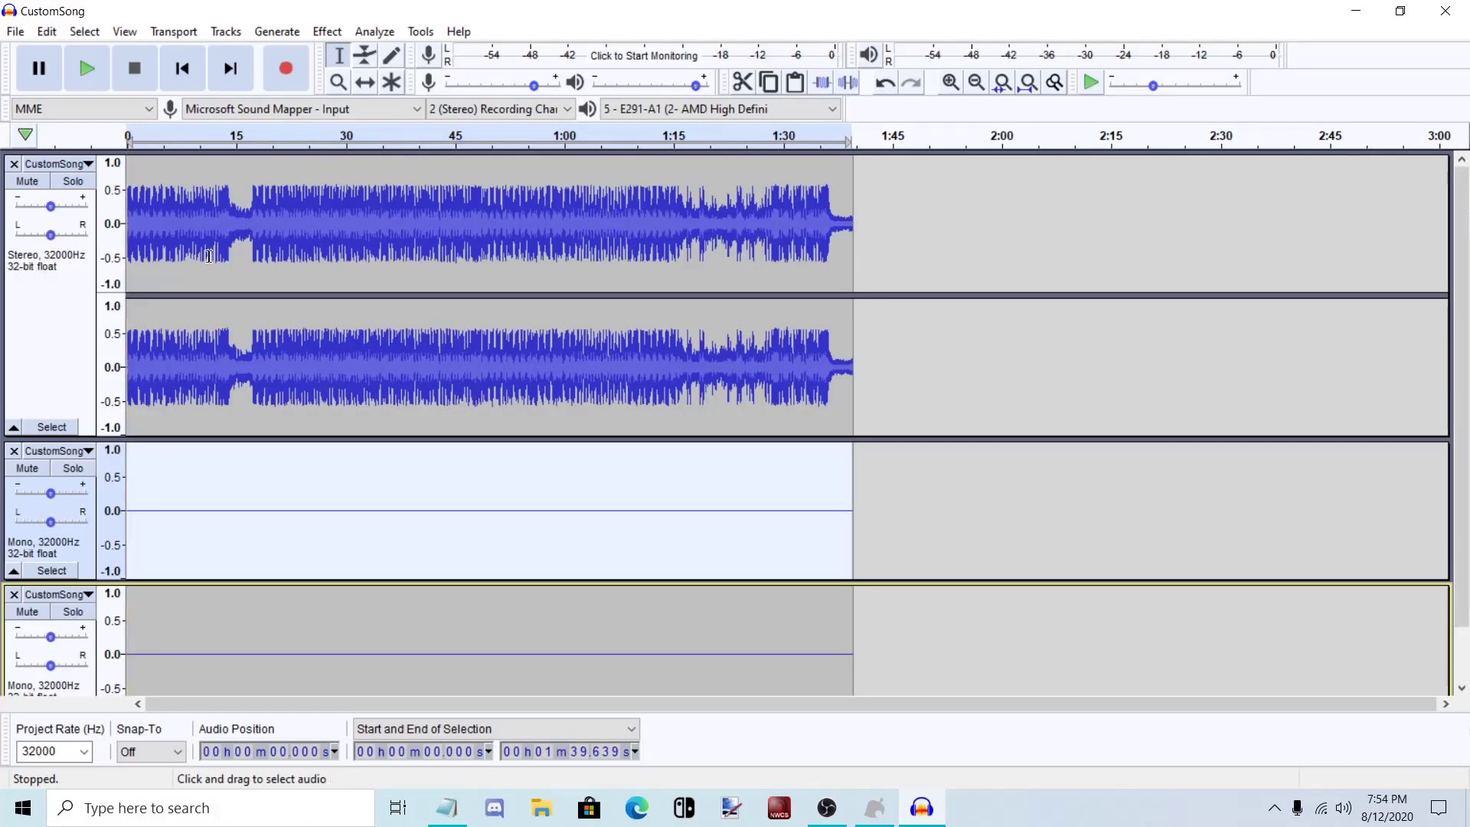
# Set Import / Export preferences to 'Use Advanced Mixing Options'
pyautogui.click(47, 31)
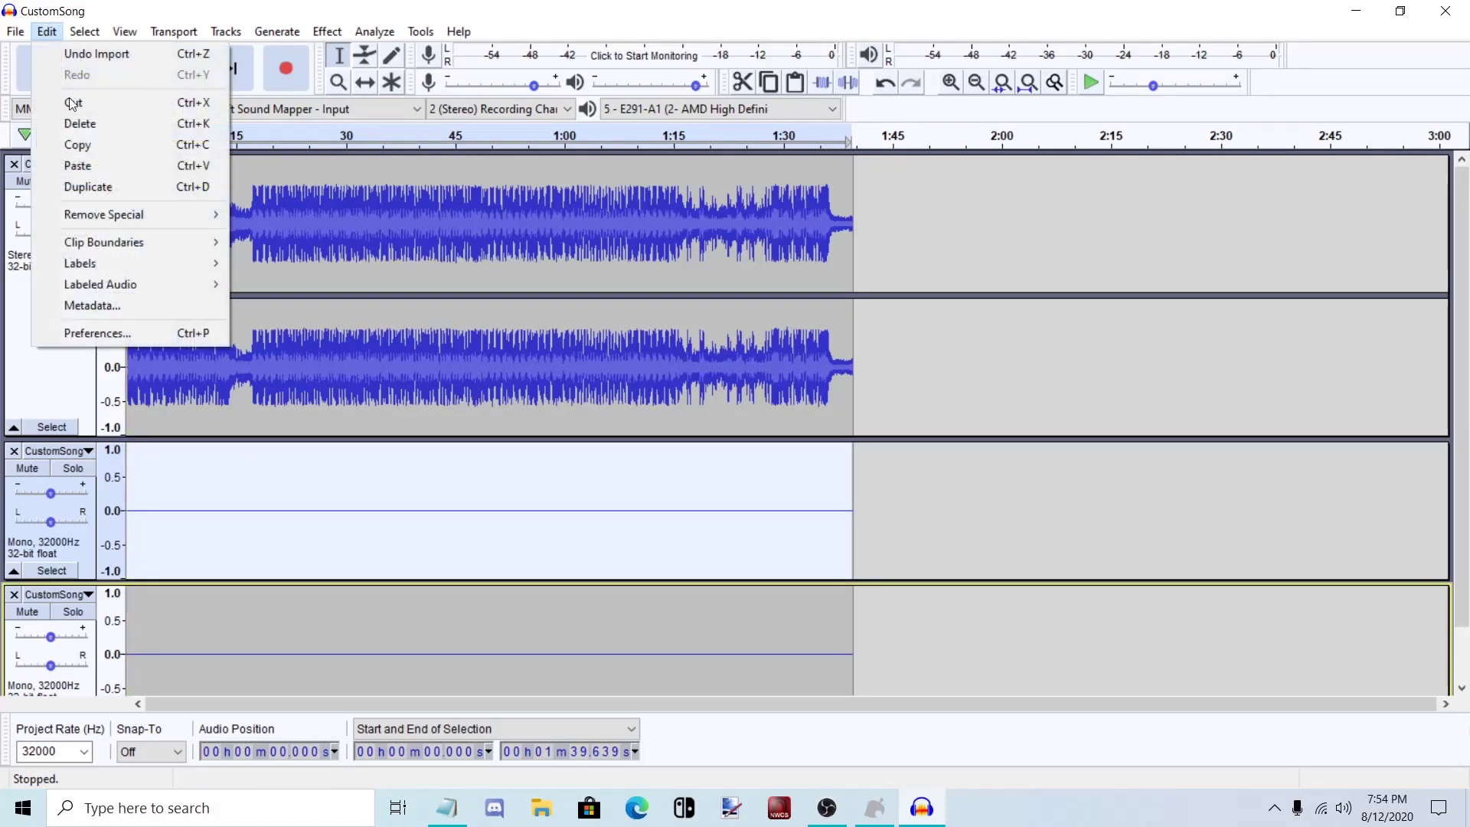
pyautogui.click(131, 331)
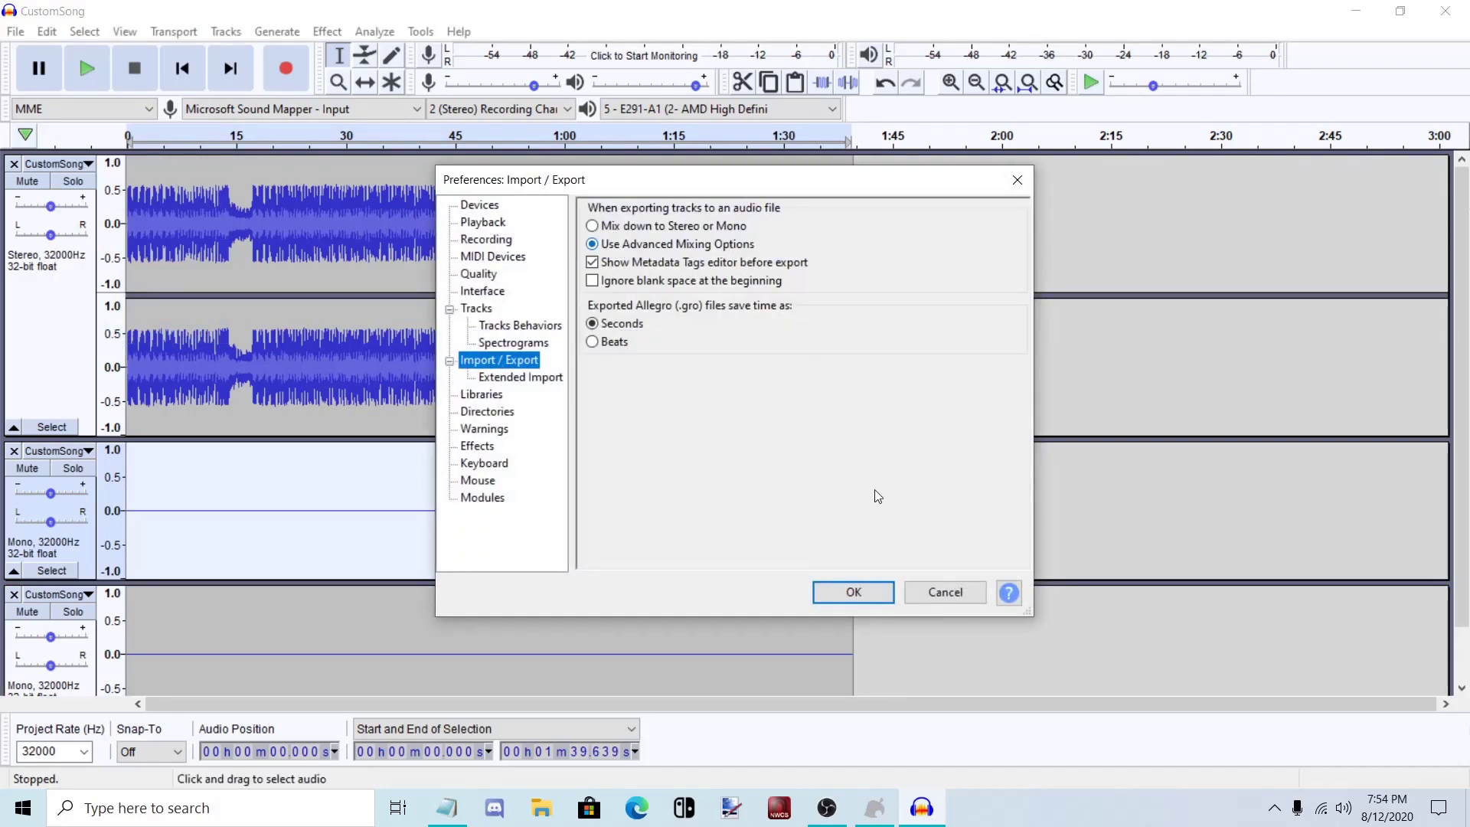
pyautogui.click(936, 592)
# Export the project as a WAV file with a four-channel output mapping
pyautogui.click(16, 32)
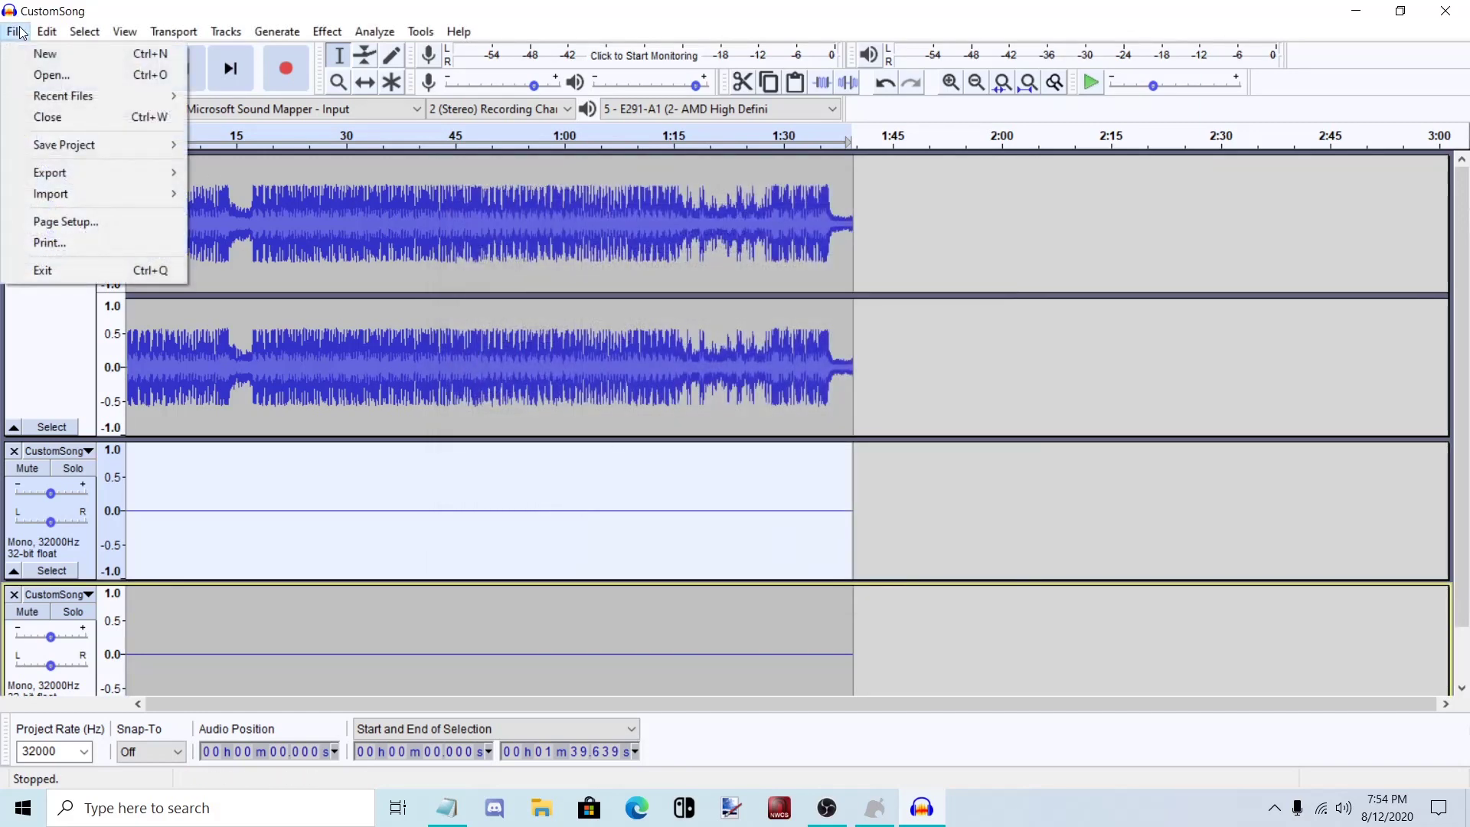
pyautogui.moveTo(91, 178)
pyautogui.click(241, 193)
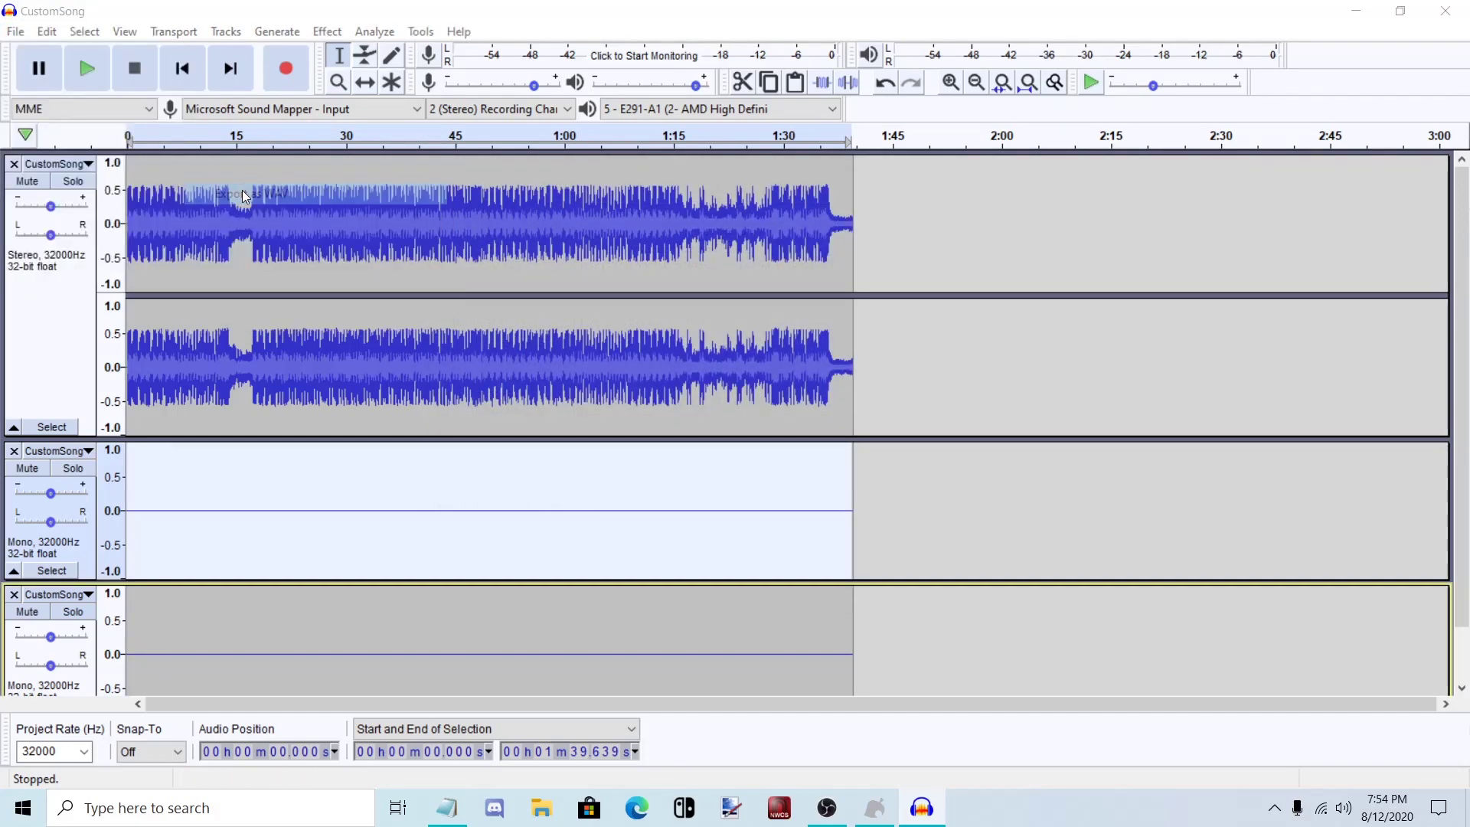
pyautogui.click(479, 395)
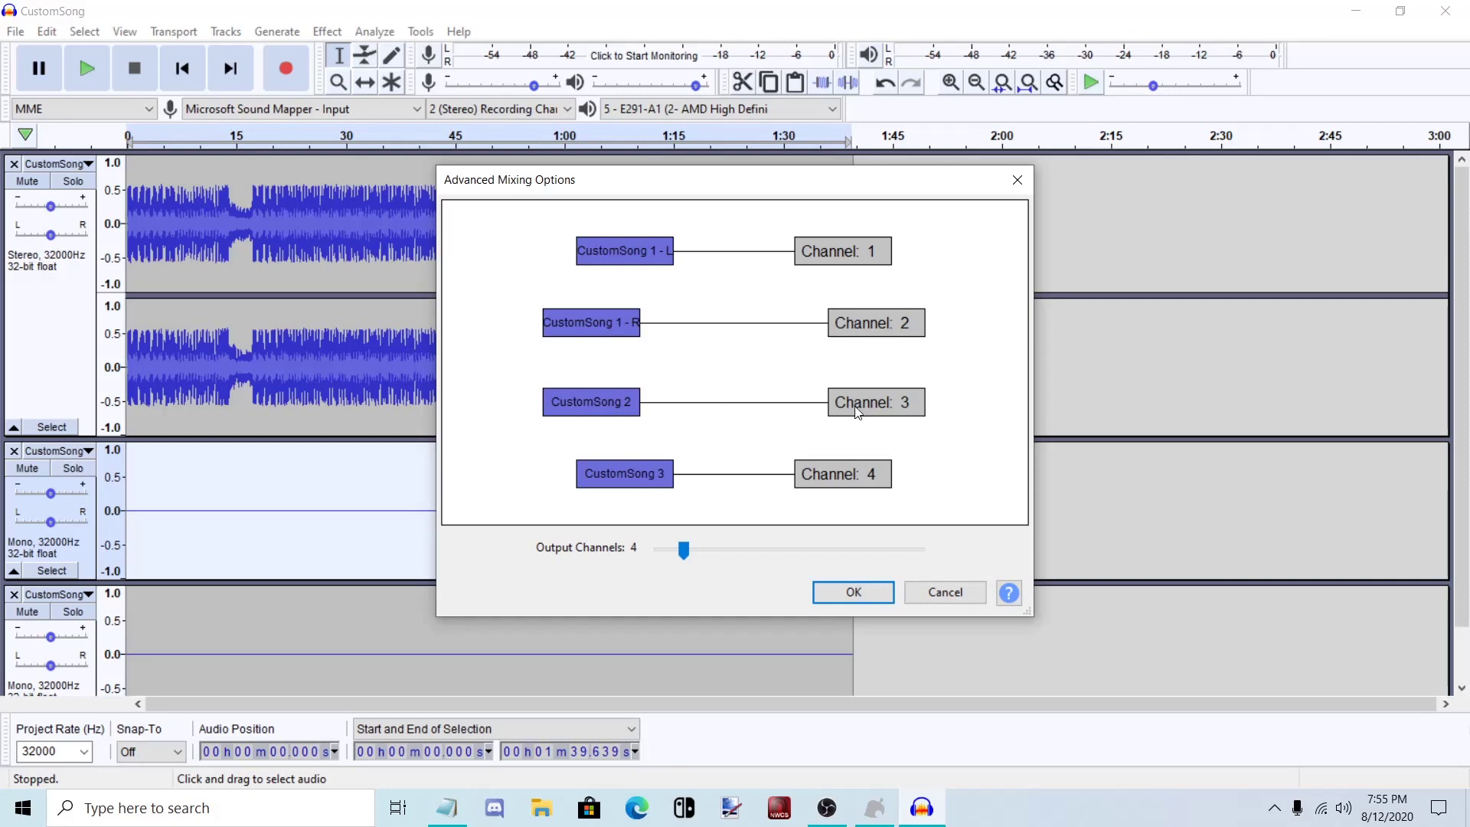
pyautogui.click(953, 596)
# Close Audacity without saving, launch Citric Composer, and show its Tools list
pyautogui.hotkey('ctrl', 'w')
pyautogui.click(779, 398)
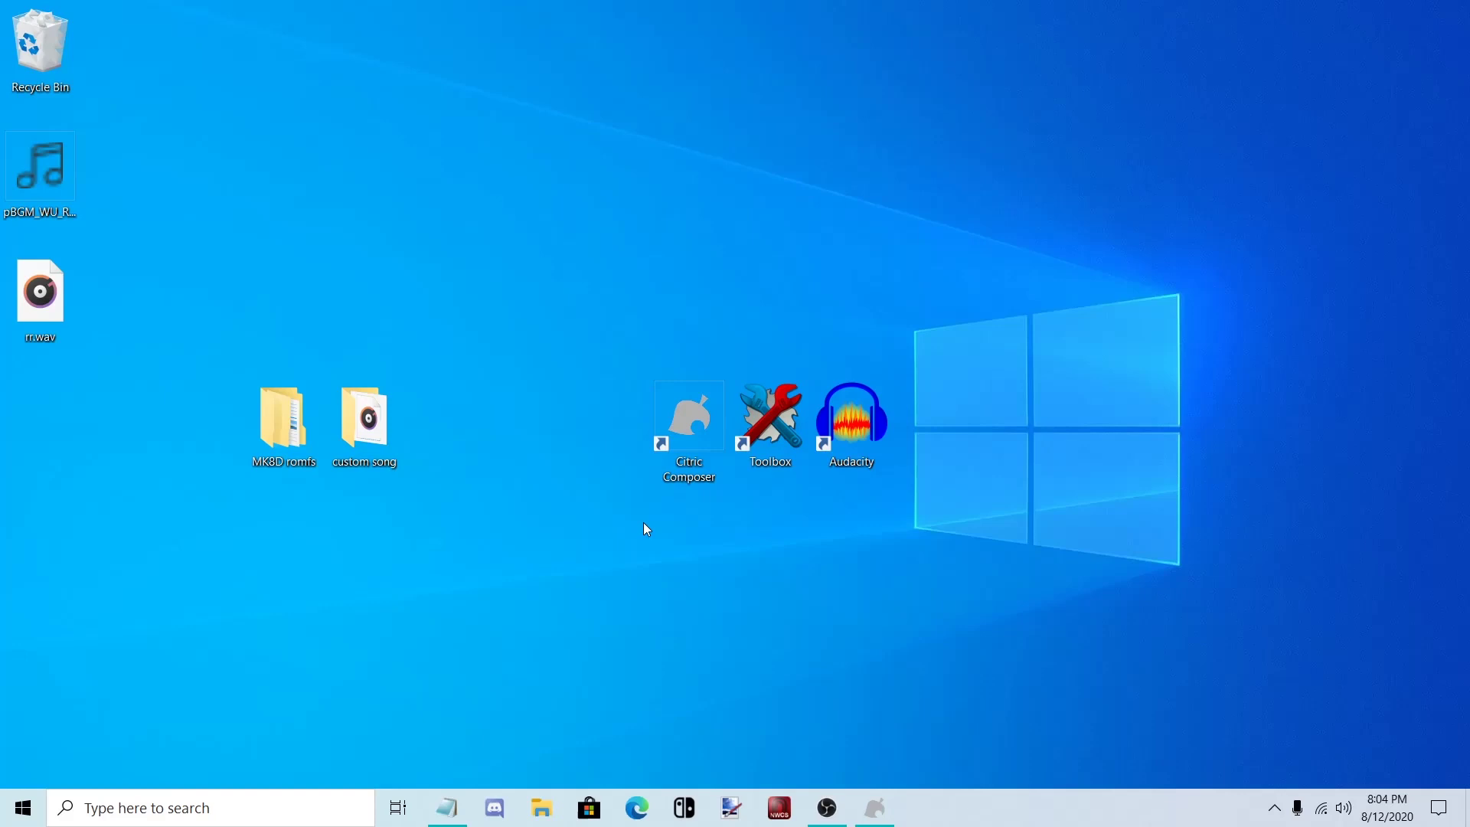
pyautogui.doubleClick(709, 453)
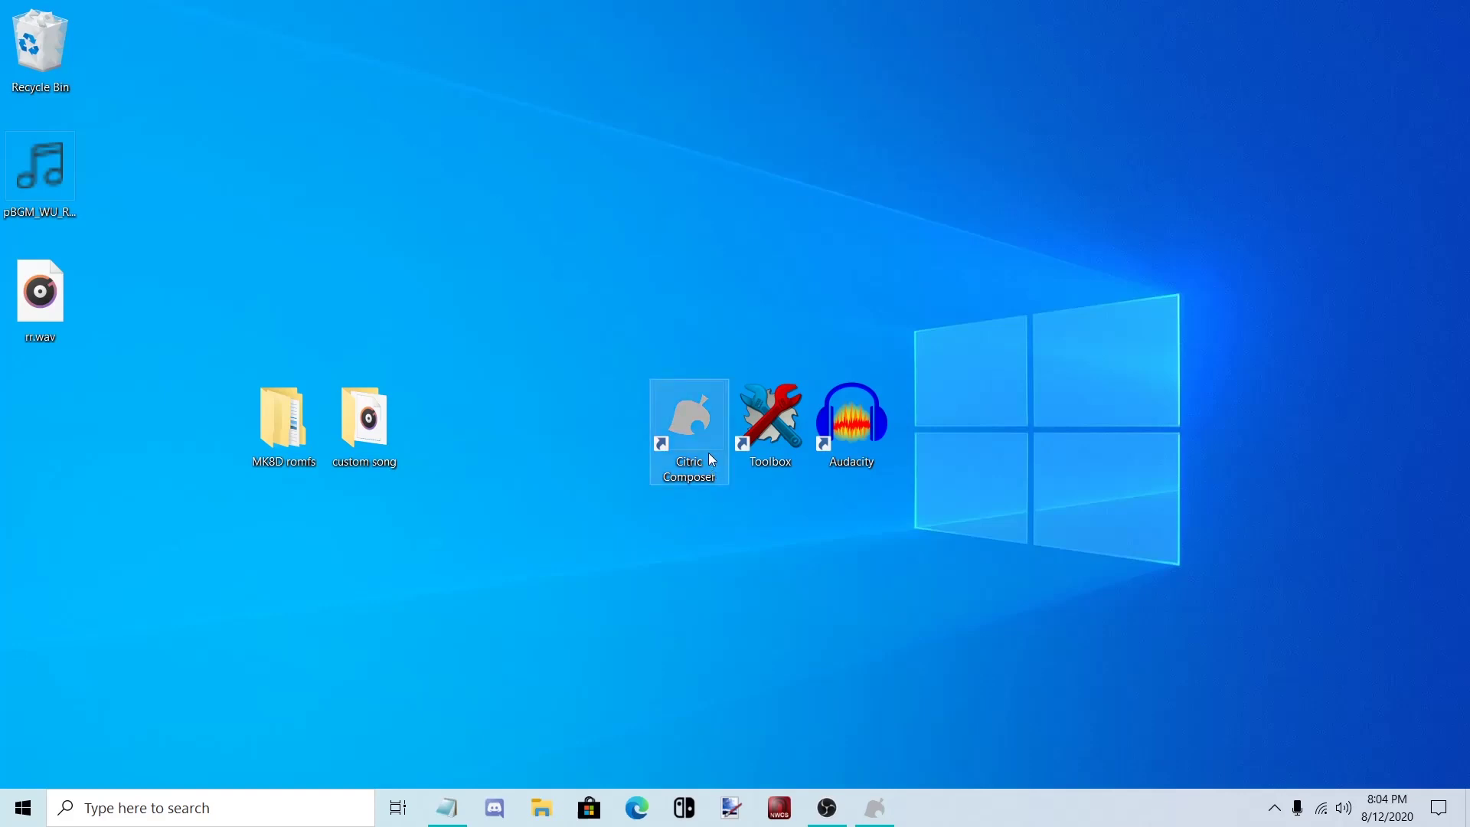
pyautogui.click(212, 148)
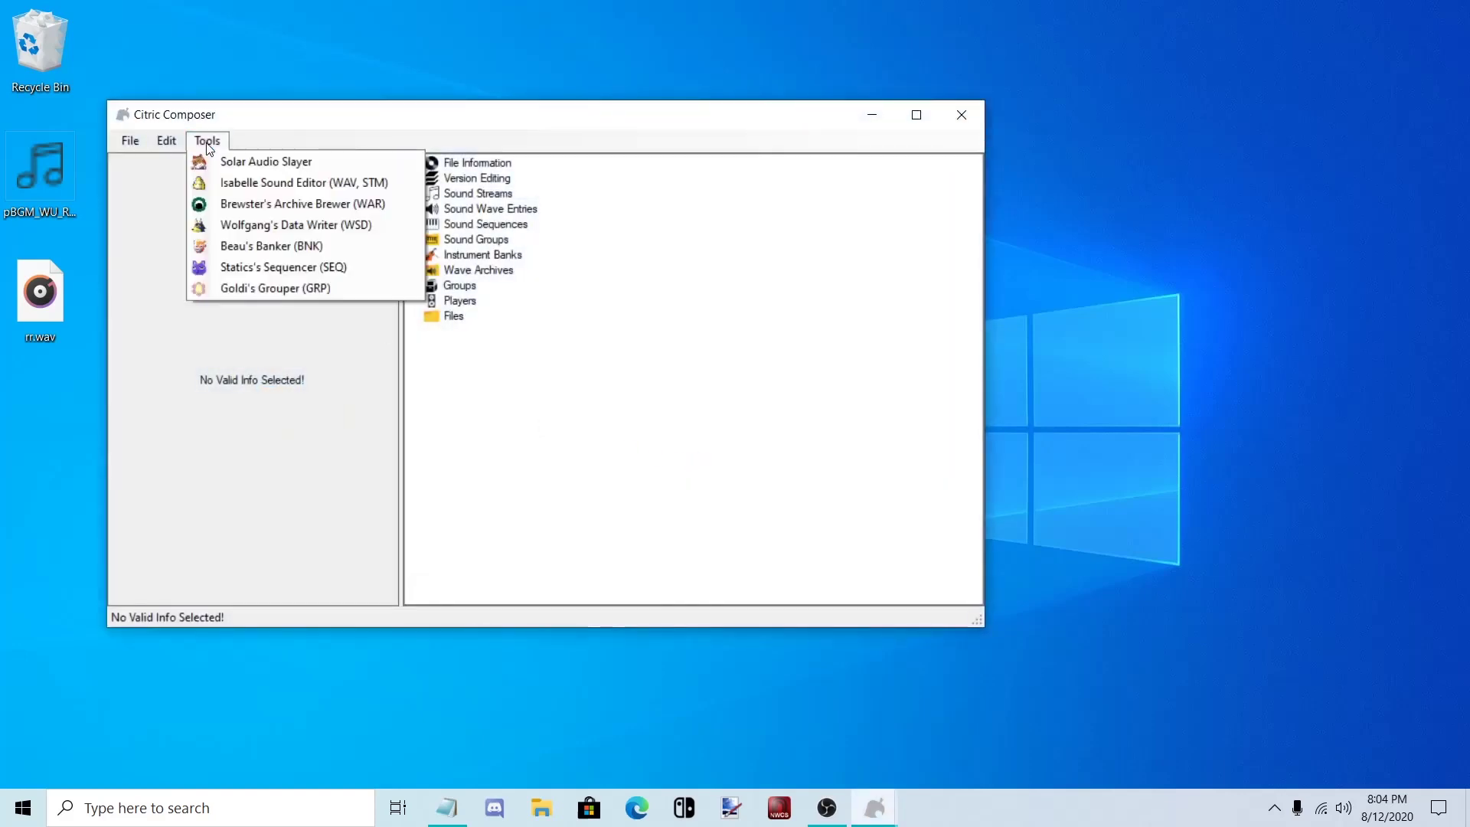
# Import CustomSong.wav as a new project in a maximized Isabelle Sound Editor
pyautogui.click(277, 184)
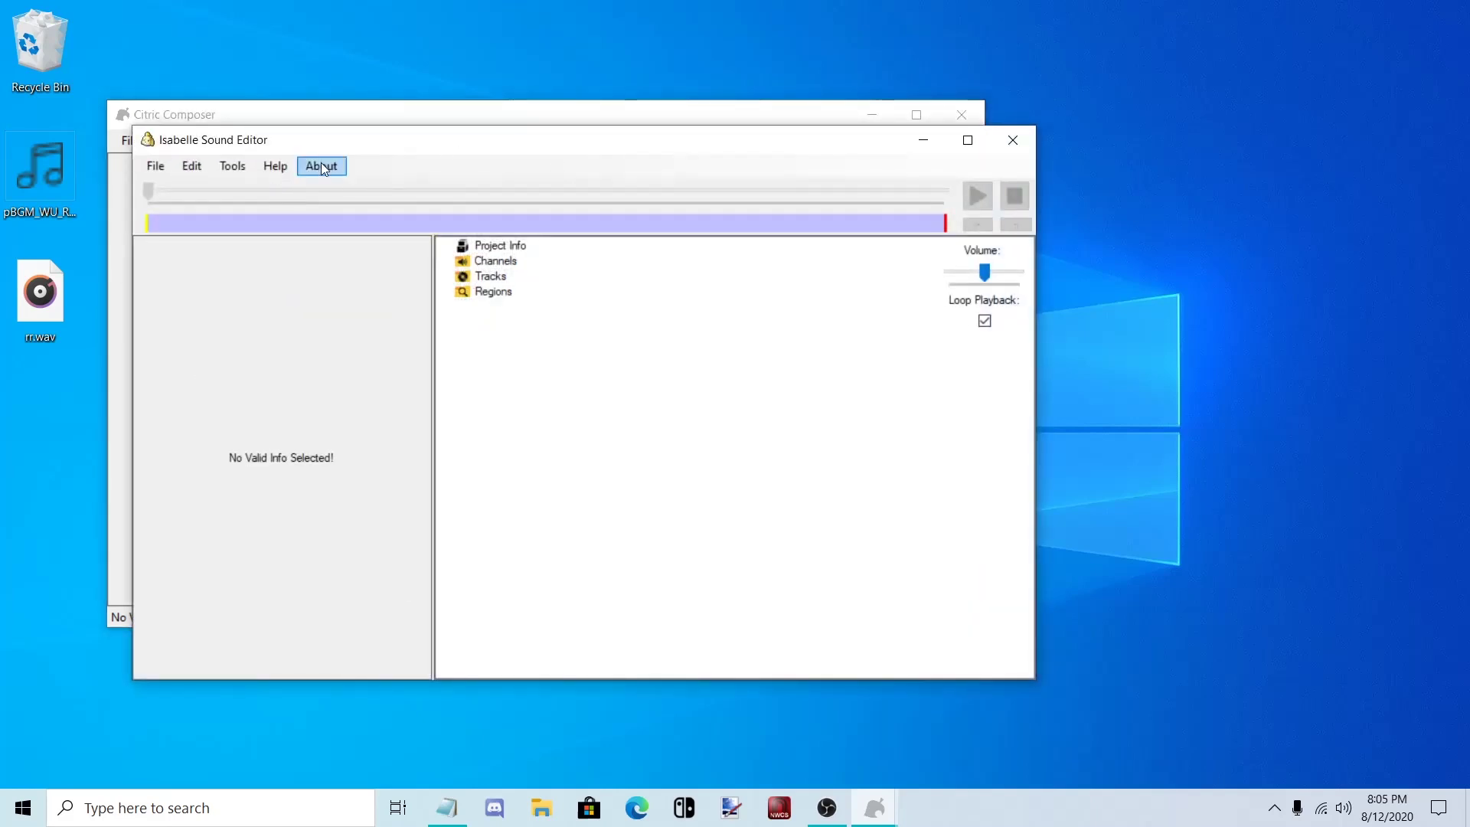
pyautogui.click(191, 168)
pyautogui.click(215, 184)
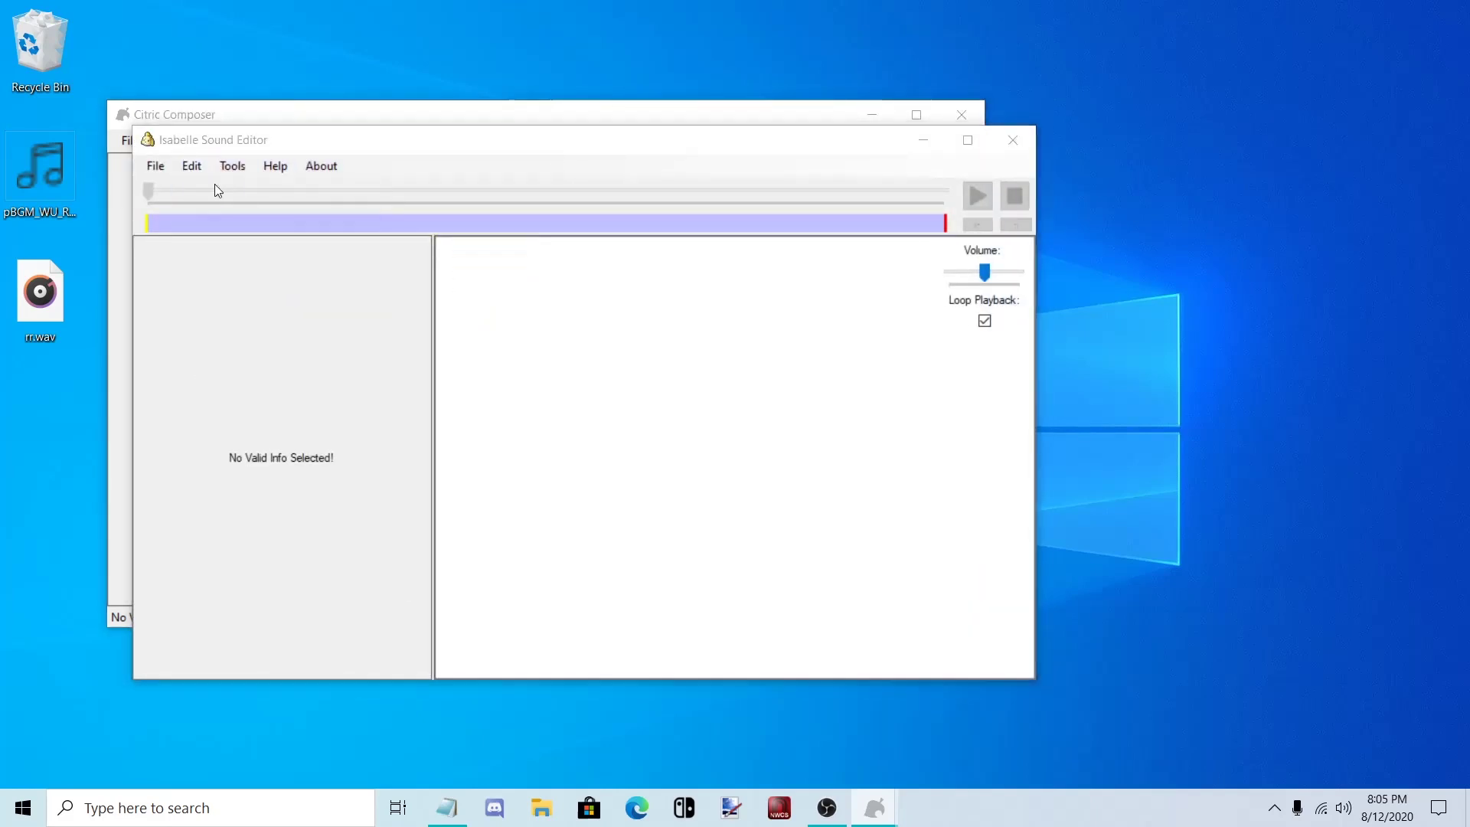
pyautogui.doubleClick(417, 296)
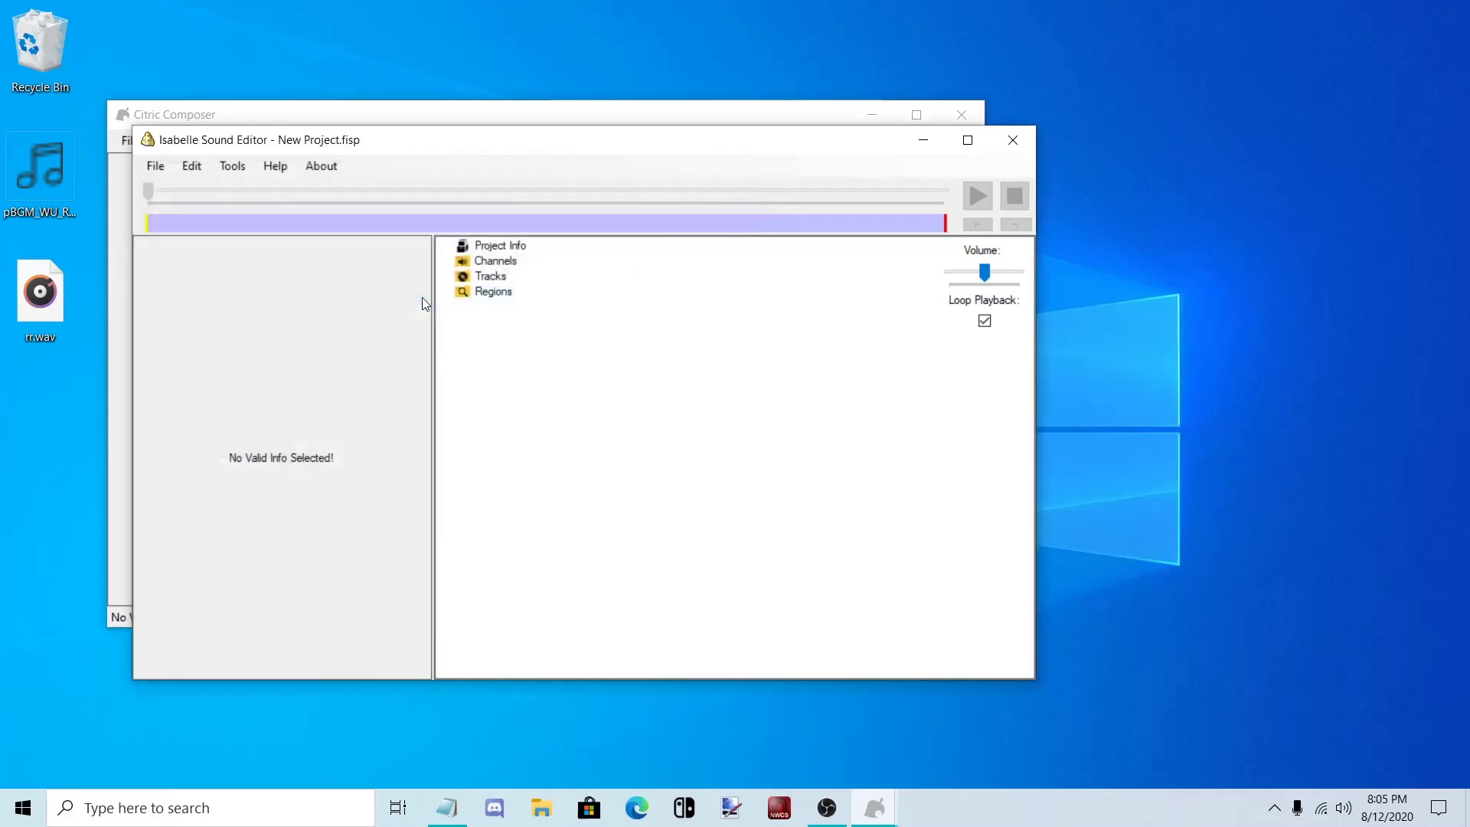
pyautogui.click(967, 140)
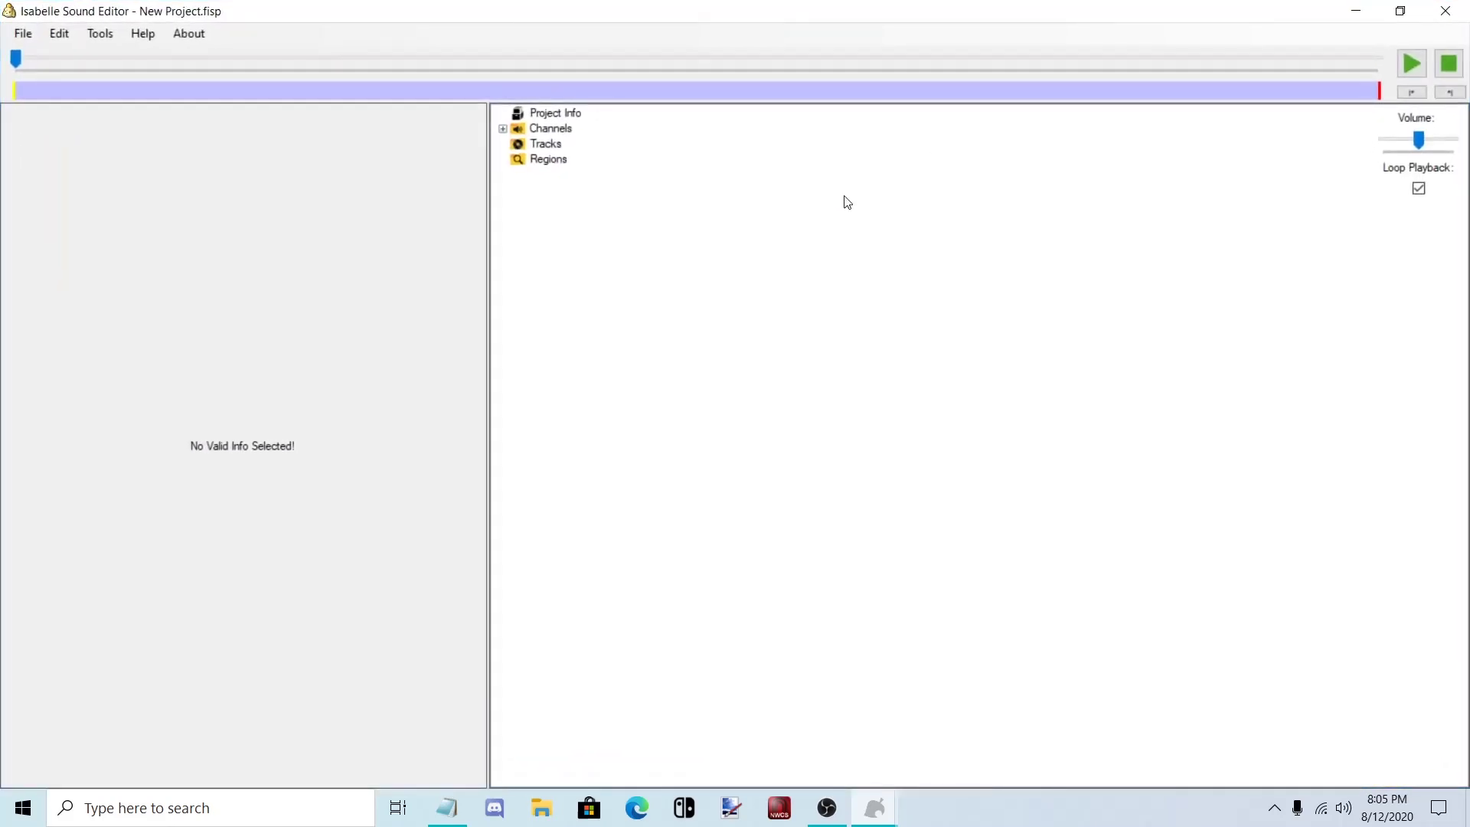
# Check channels 1 to 3, then play and stop the song
pyautogui.click(504, 131)
pyautogui.click(558, 145)
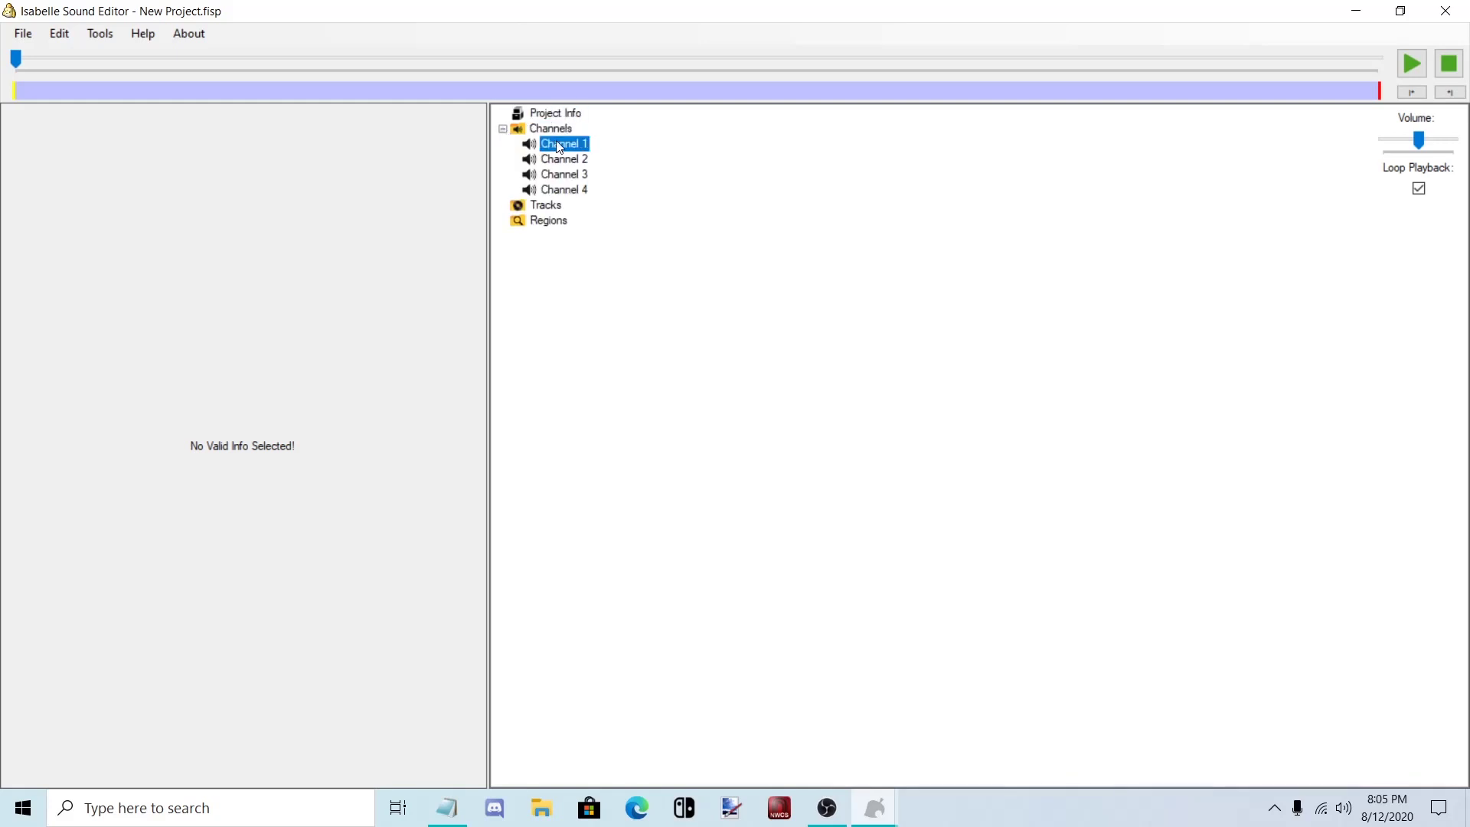
pyautogui.click(563, 160)
pyautogui.click(565, 176)
pyautogui.click(565, 159)
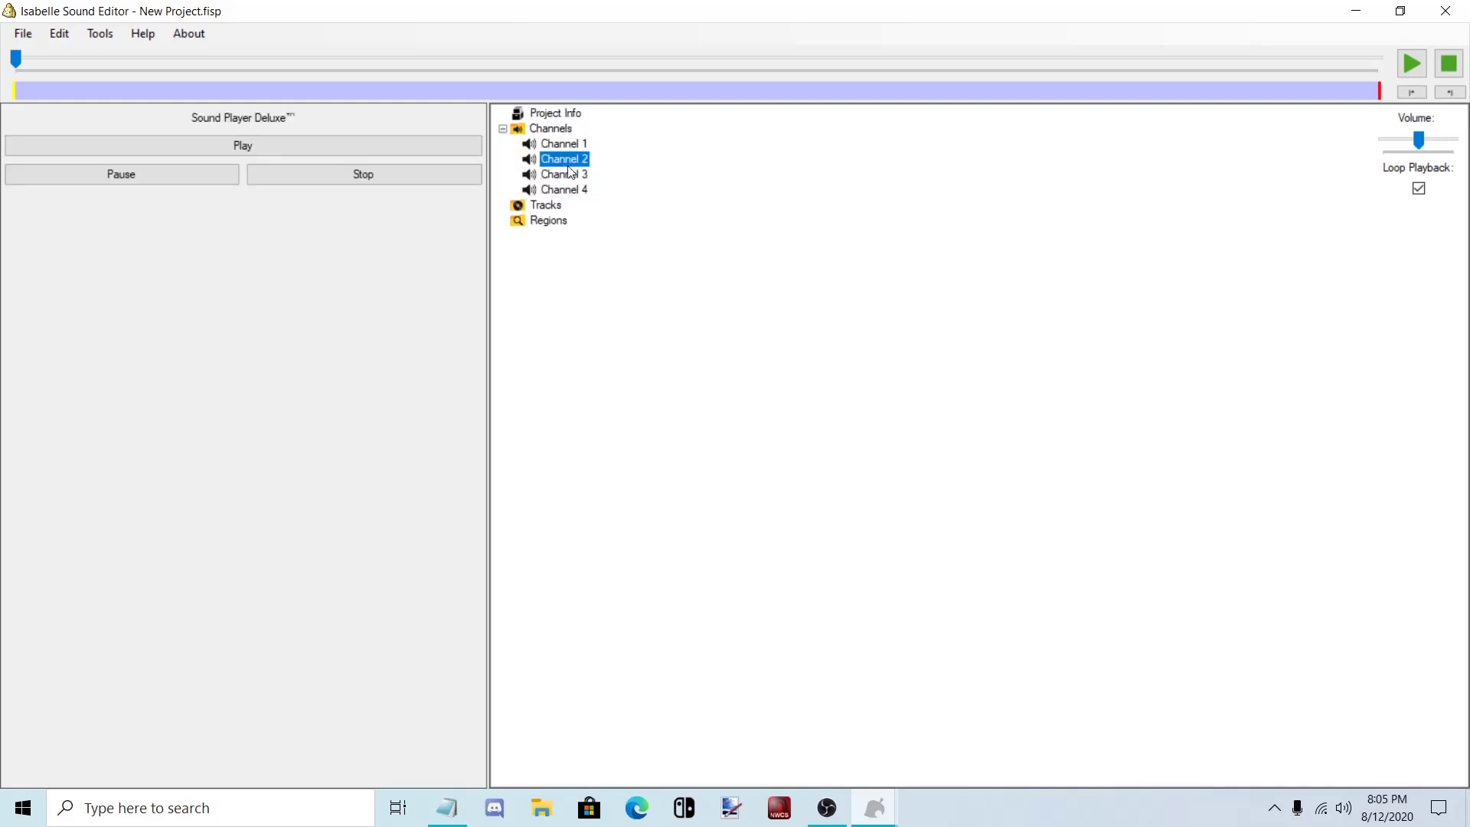
pyautogui.click(566, 144)
pyautogui.click(395, 151)
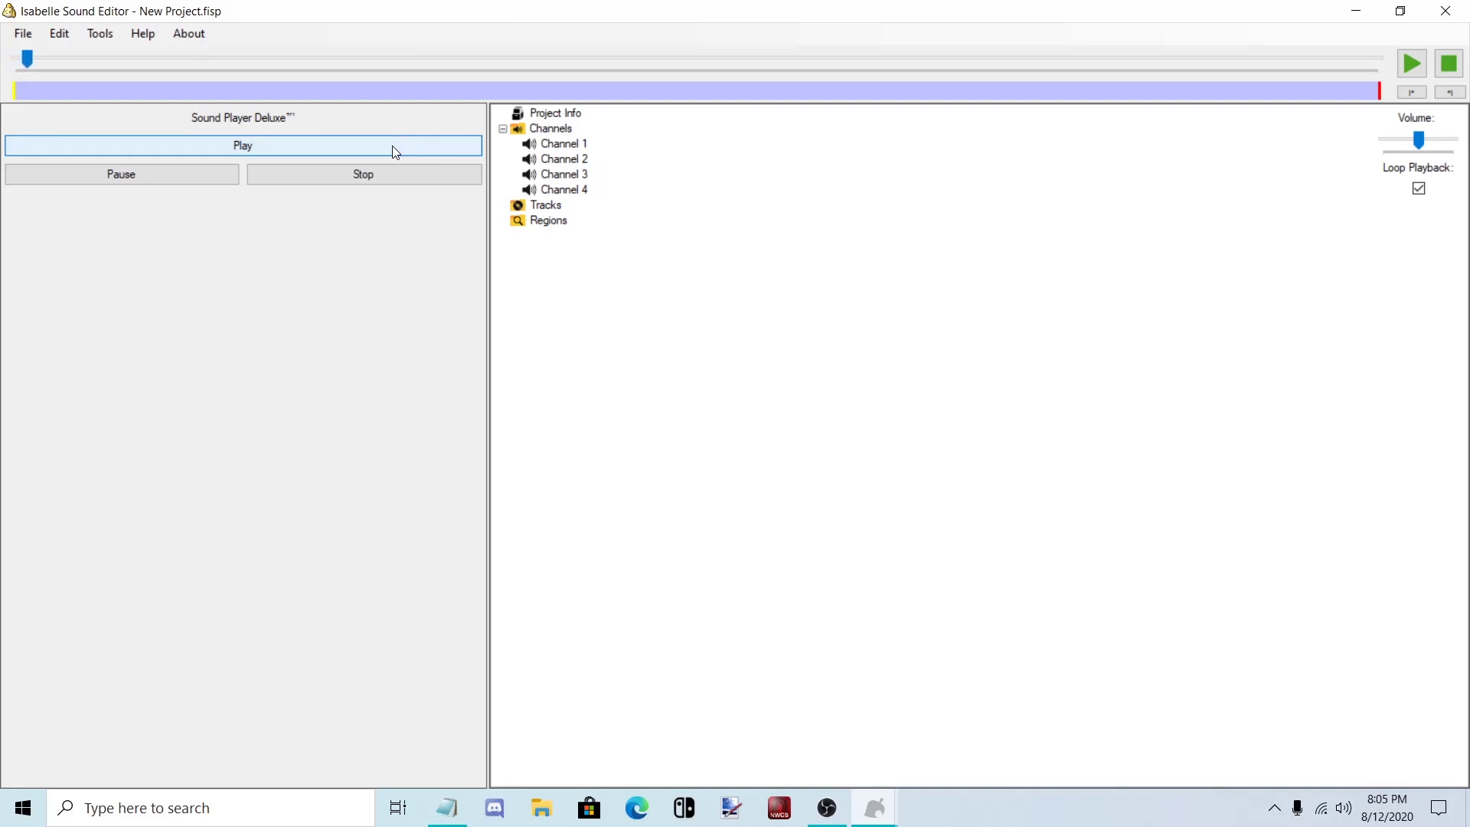
pyautogui.click(383, 180)
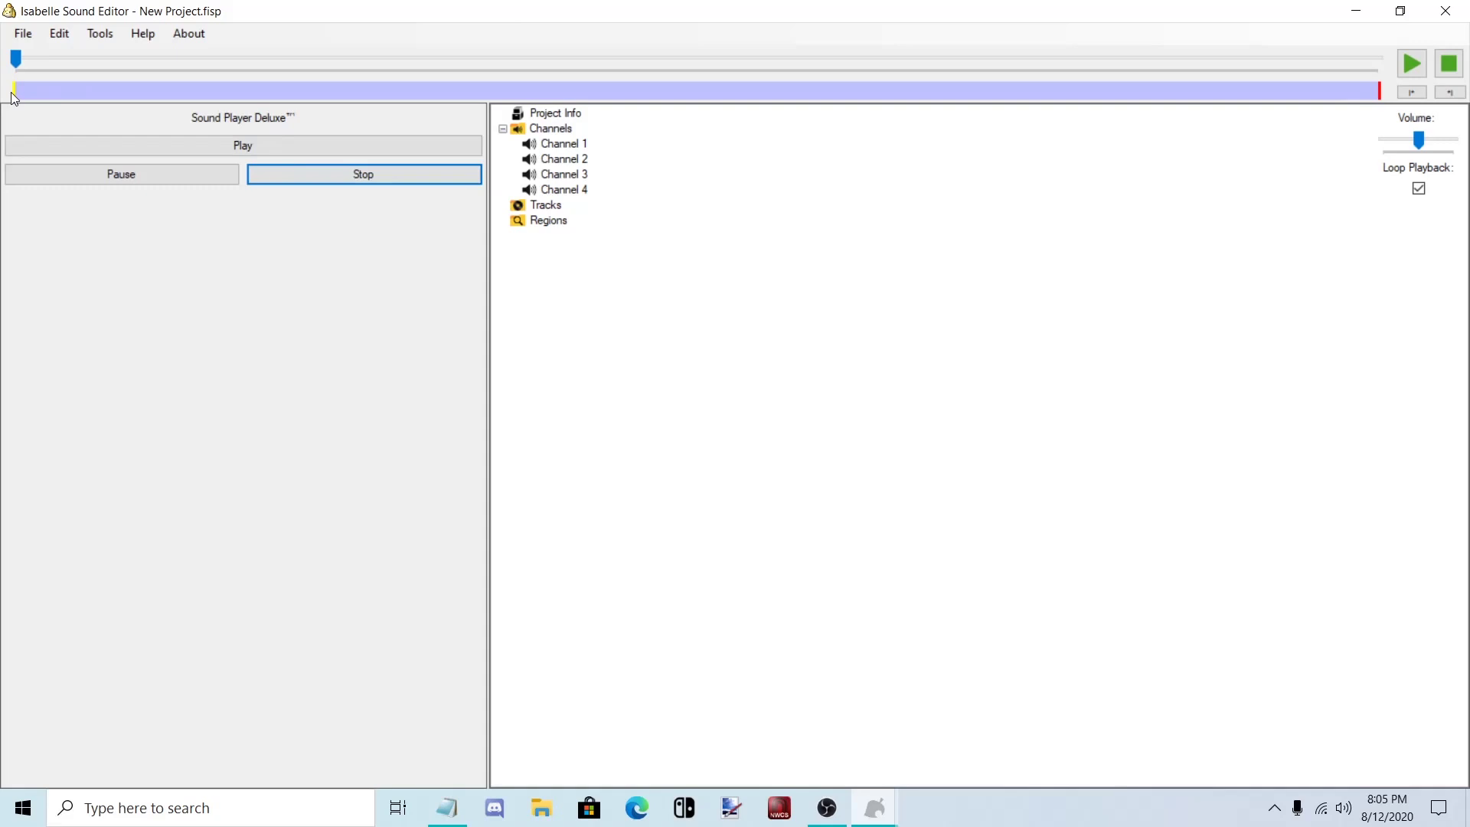
# Mark a shorter playback range, then reset it to the full song length
pyautogui.moveTo(14, 97); pyautogui.dragTo(603, 92)
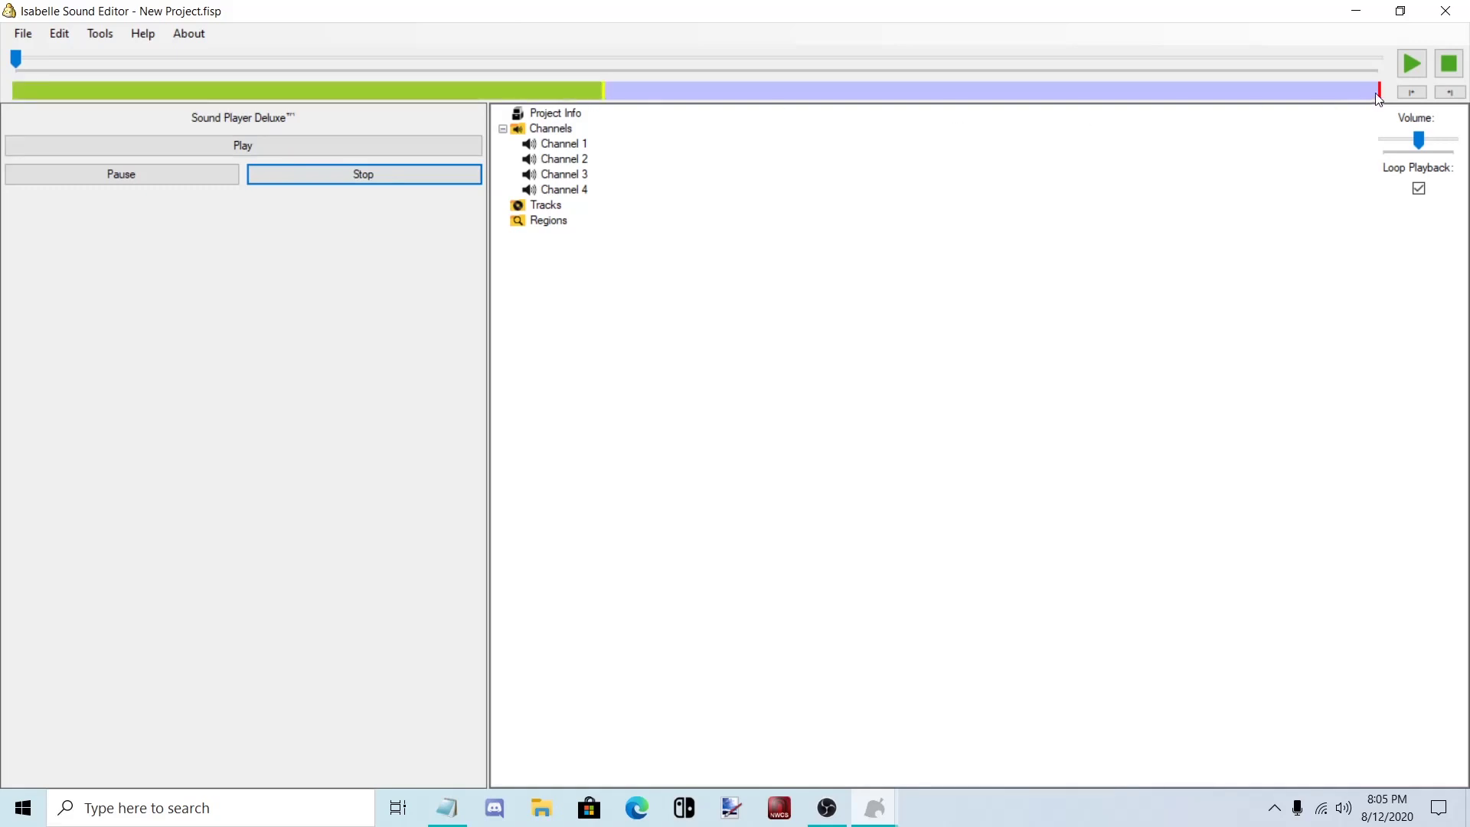
pyautogui.moveTo(1377, 92)
pyautogui.mouseDown()
pyautogui.moveTo(1259, 112)
pyautogui.moveTo(870, 115)
pyautogui.mouseUp()
pyautogui.moveTo(586, 91); pyautogui.dragTo(19, 124)
pyautogui.moveTo(869, 90); pyautogui.dragTo(1380, 91)
# Copy 555504 from the notes and enable looping in the project info
pyautogui.click(559, 114)
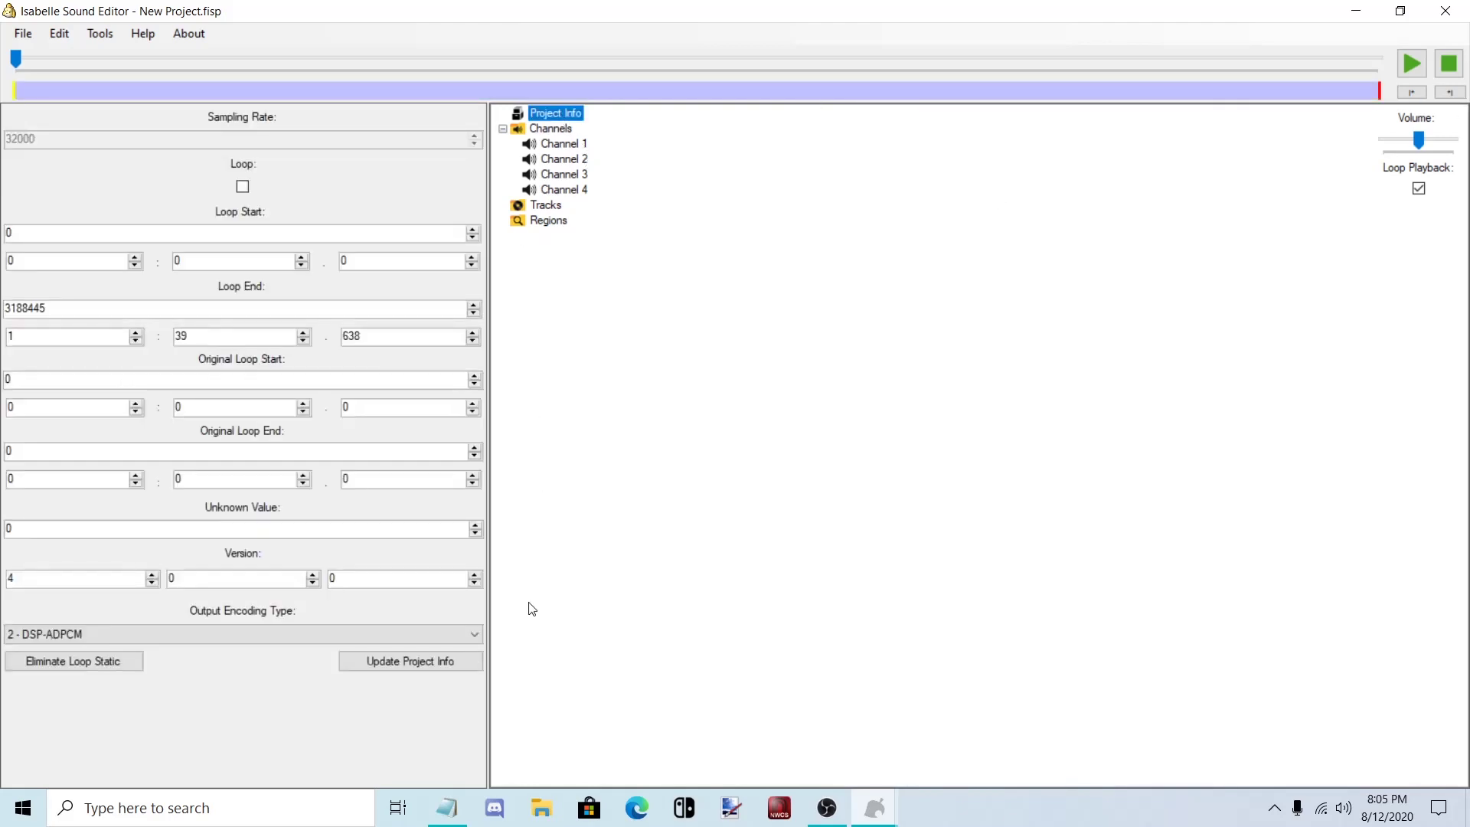
pyautogui.click(453, 817)
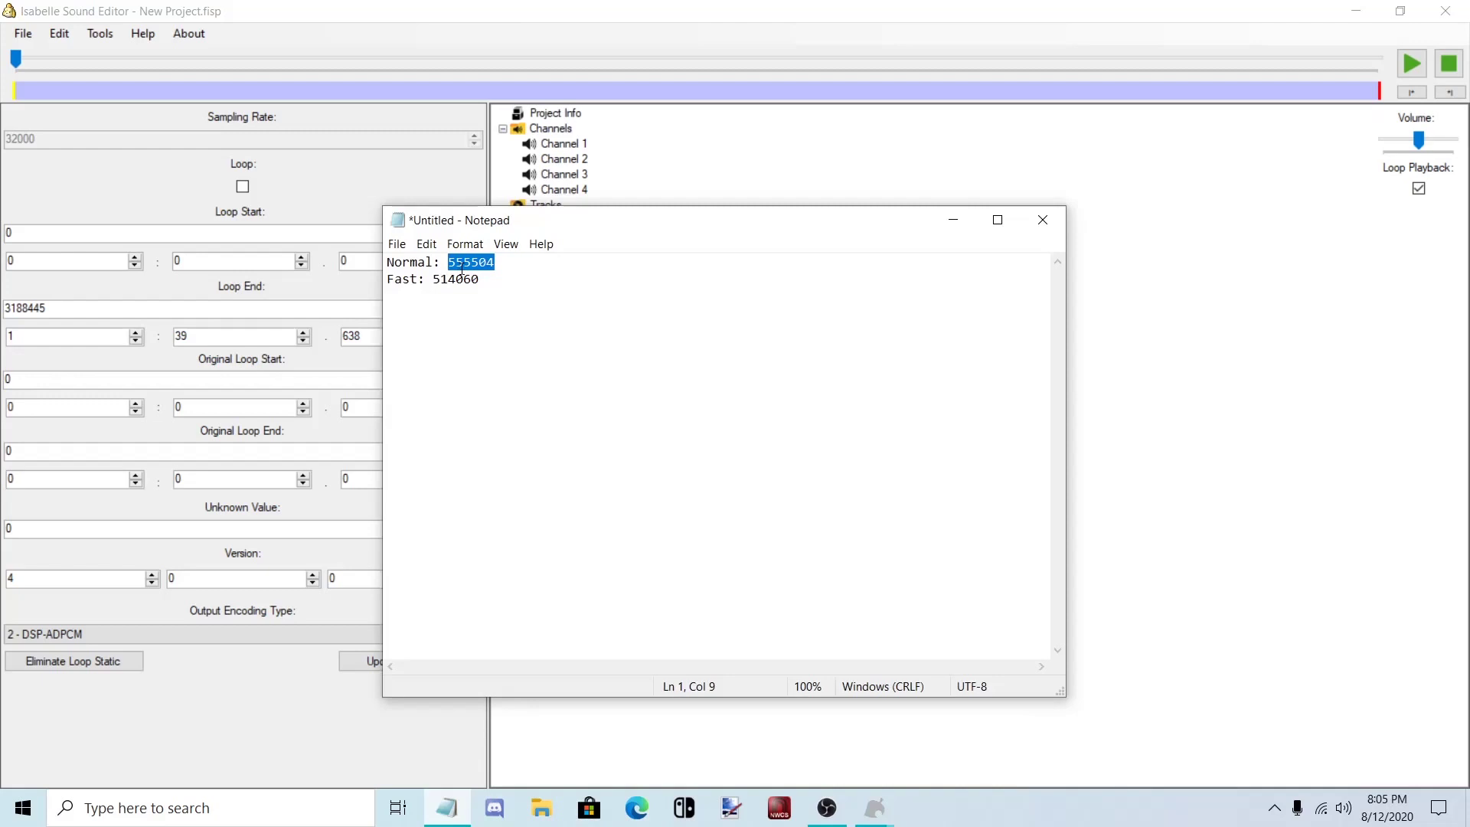
pyautogui.rightClick(462, 269)
pyautogui.click(525, 319)
pyautogui.click(957, 220)
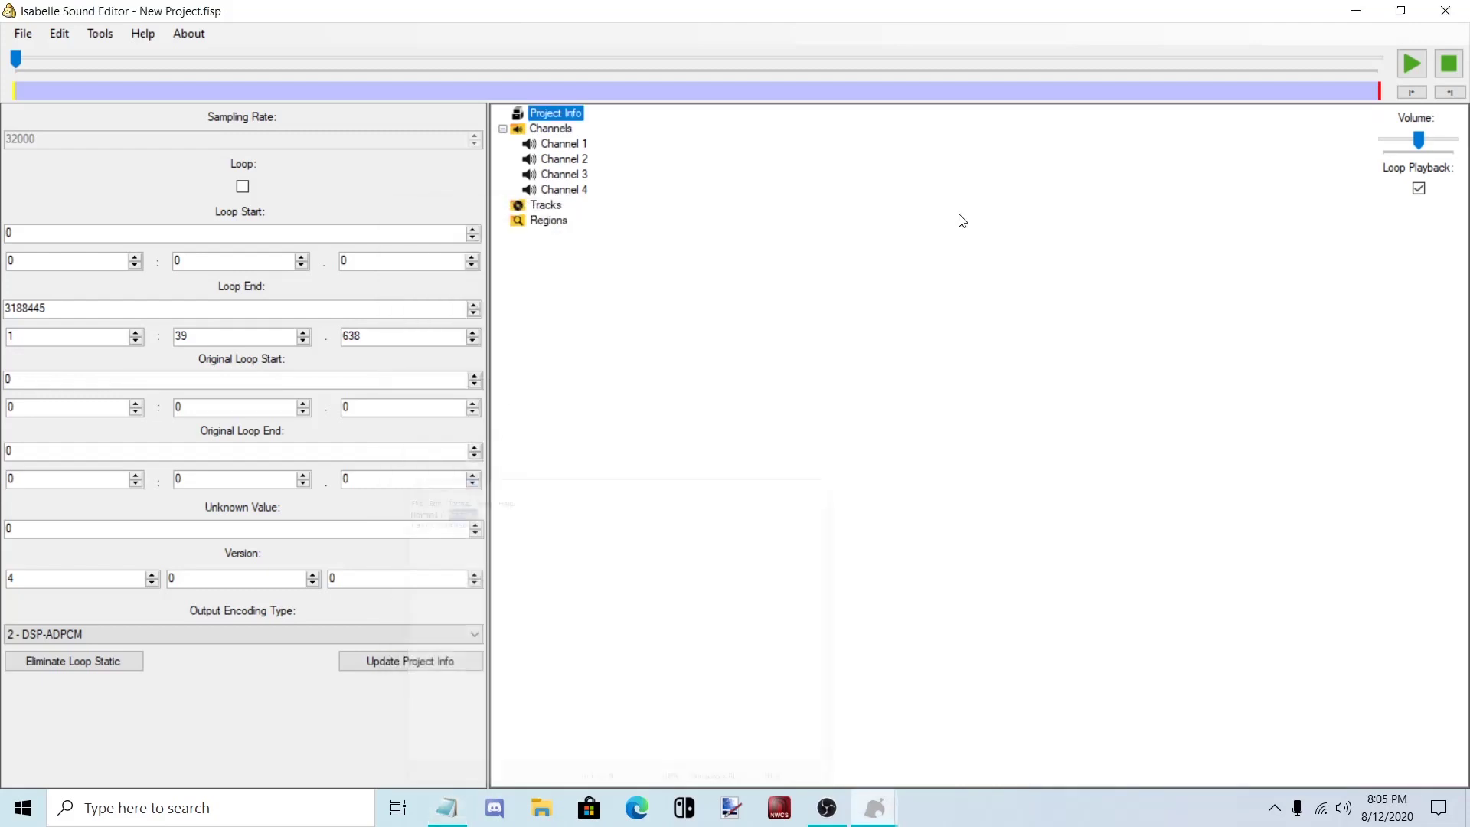
pyautogui.click(243, 188)
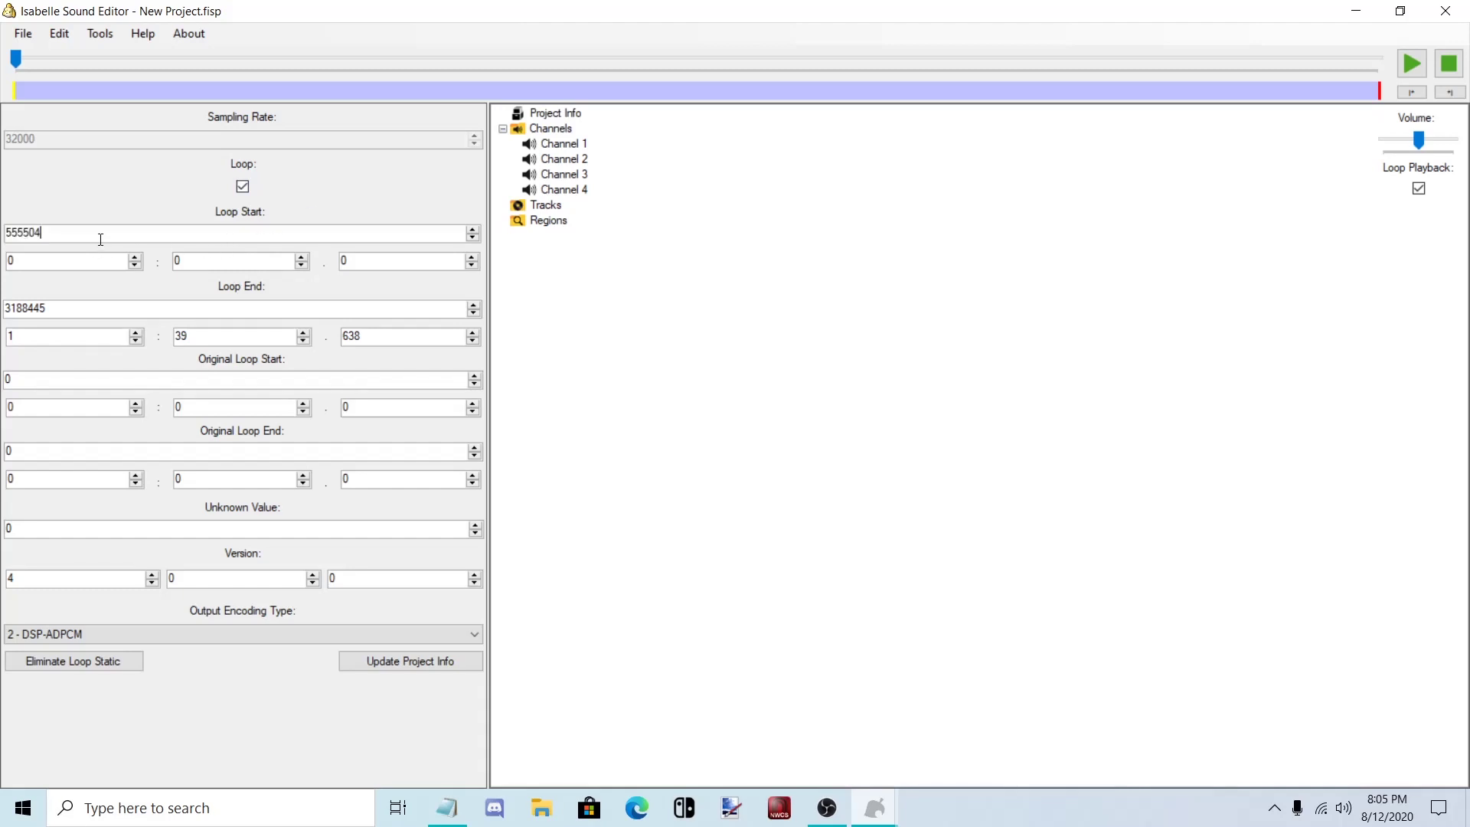
# Set original loop start 555504 and original loop end 3188445, then update project info
pyautogui.click(66, 377)
pyautogui.hotkey('ctrl', 'v')
pyautogui.click(124, 312)
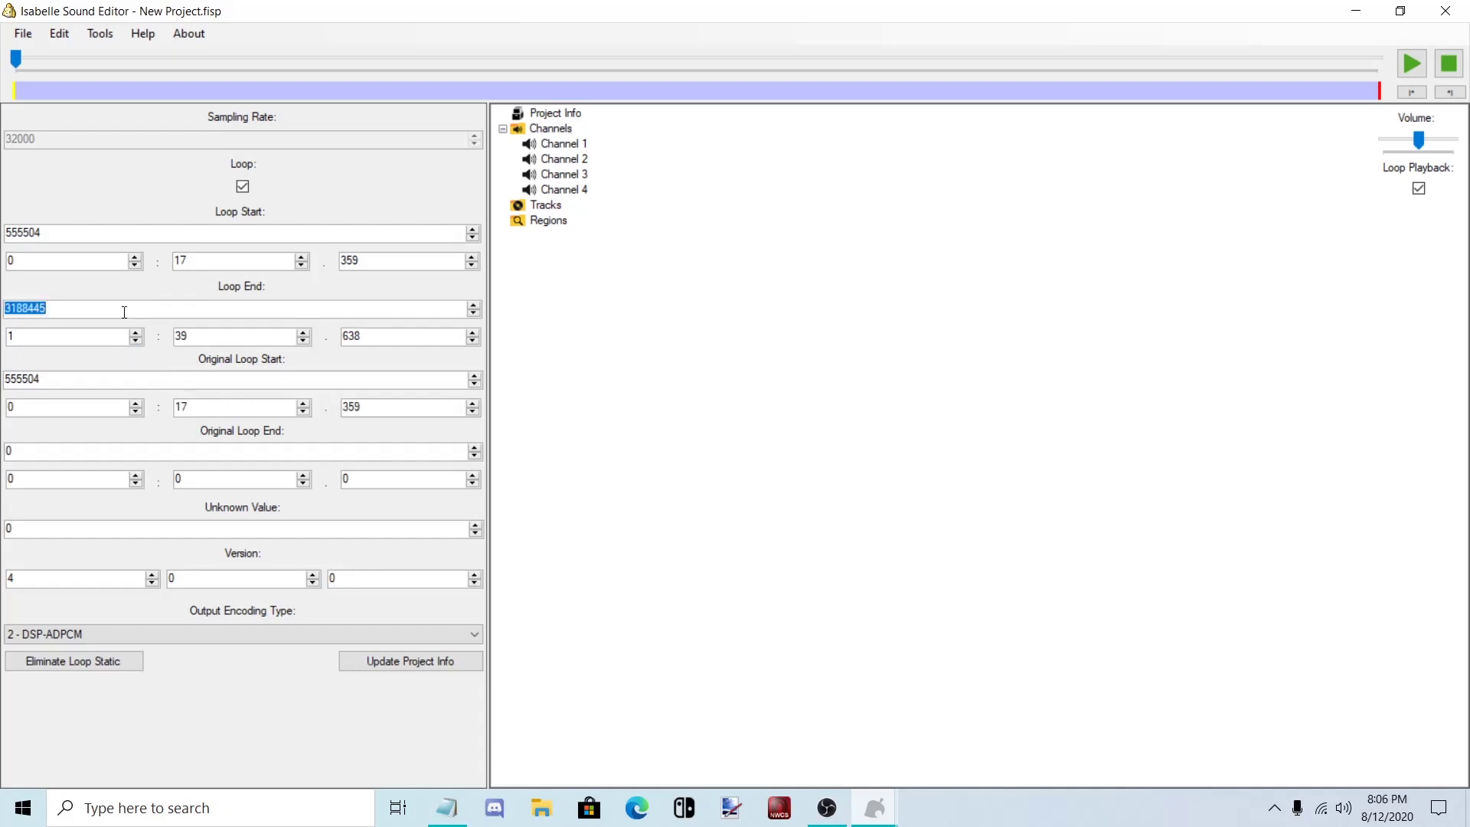
pyautogui.click(111, 451)
pyautogui.hotkey('ctrl', 'v')
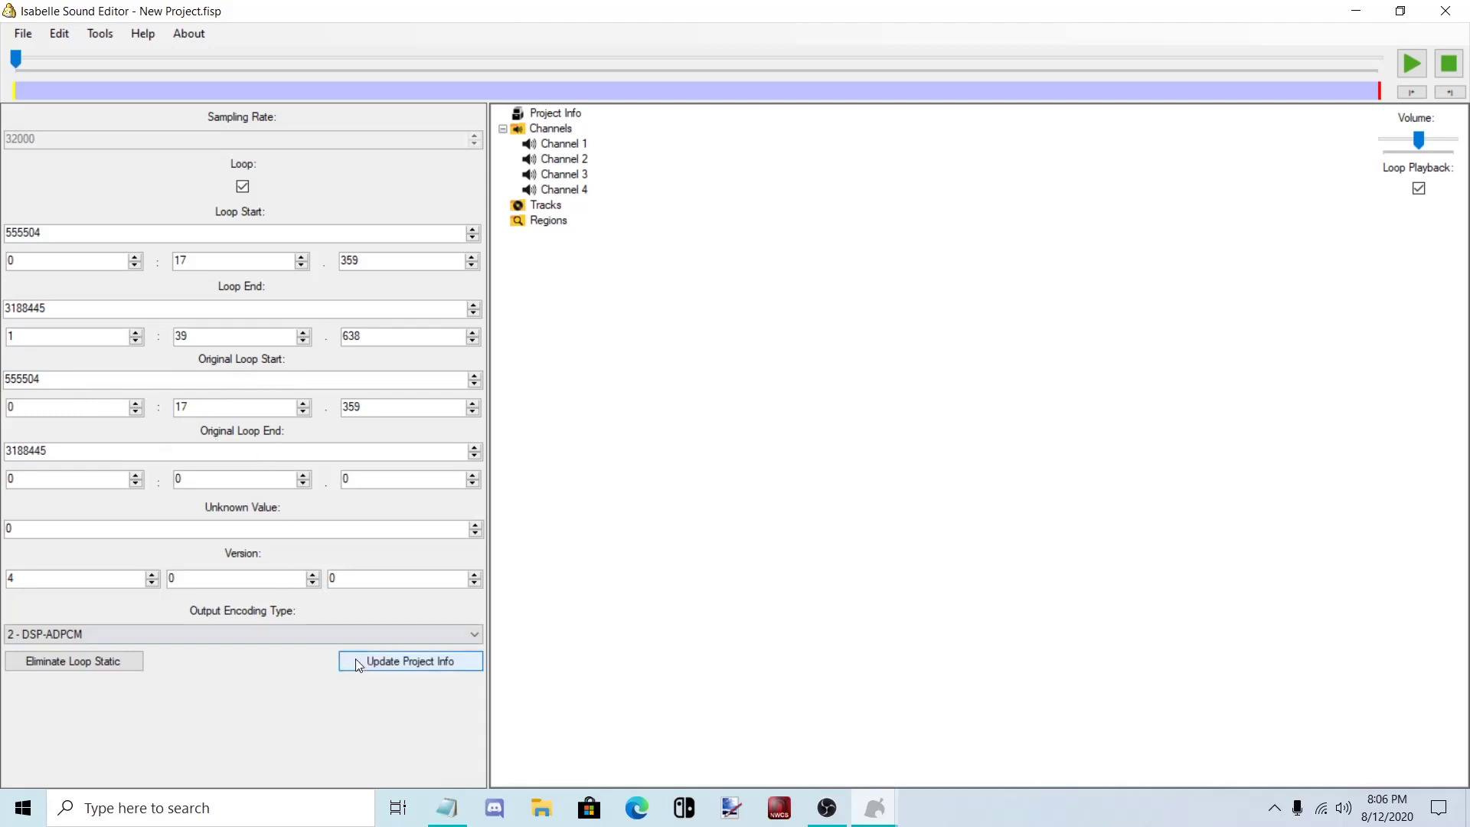
pyautogui.click(377, 658)
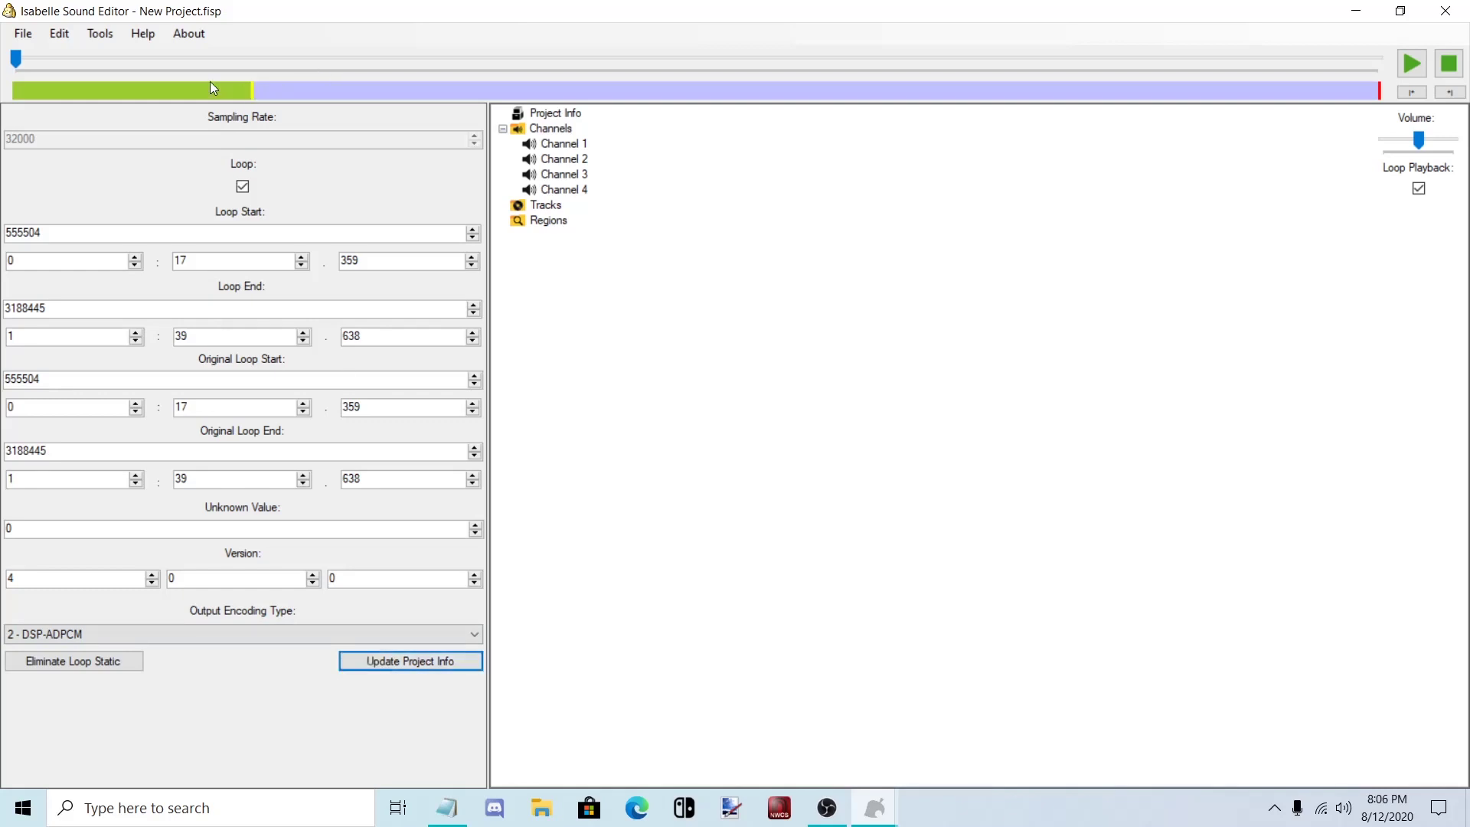
# Seek near the loop end and play the song to test the loop
pyautogui.moveTo(13, 64); pyautogui.dragTo(194, 68)
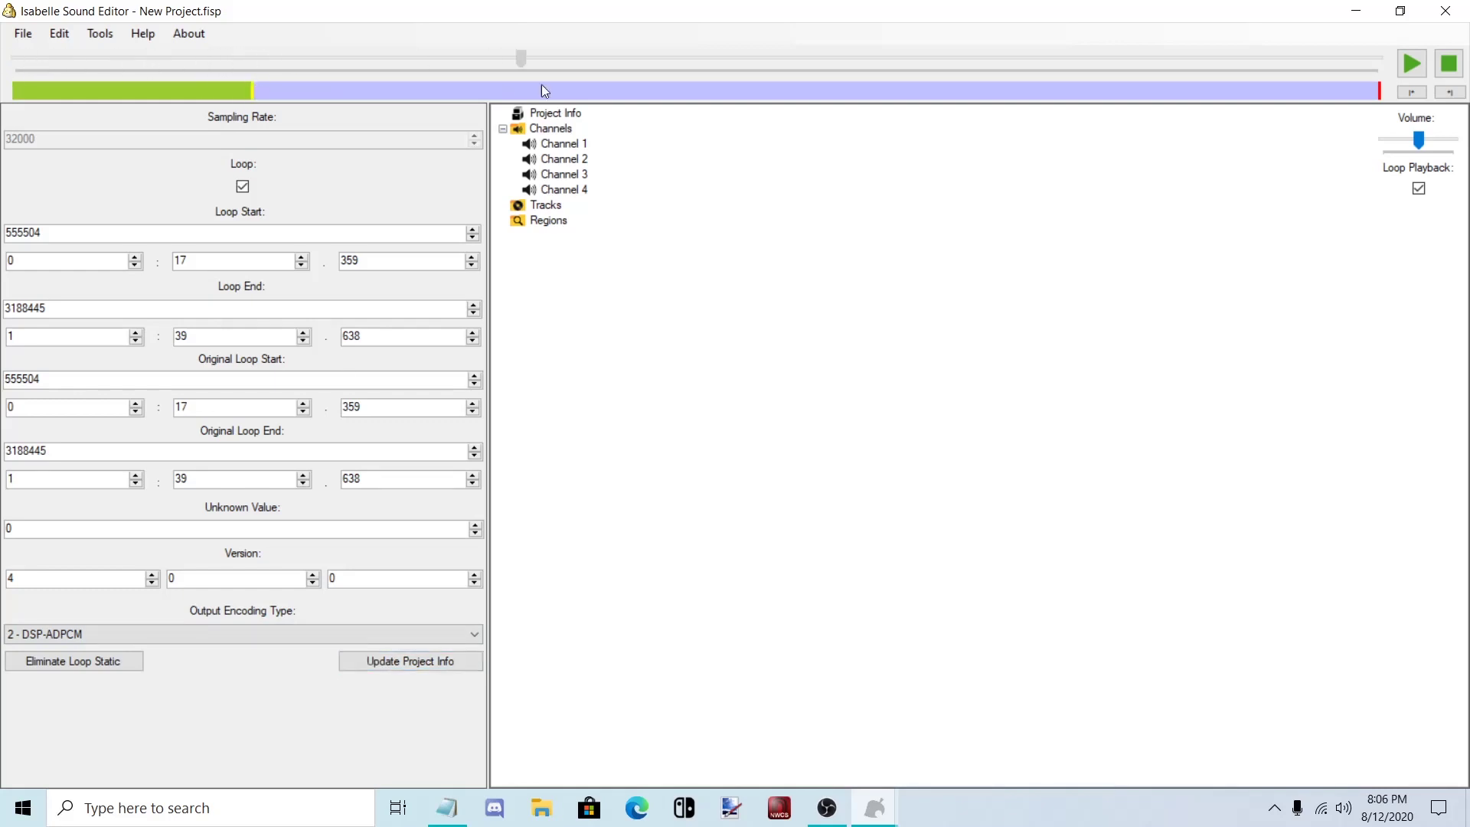
pyautogui.moveTo(1017, 90); pyautogui.dragTo(1233, 70)
pyautogui.moveTo(263, 67); pyautogui.dragTo(1359, 60)
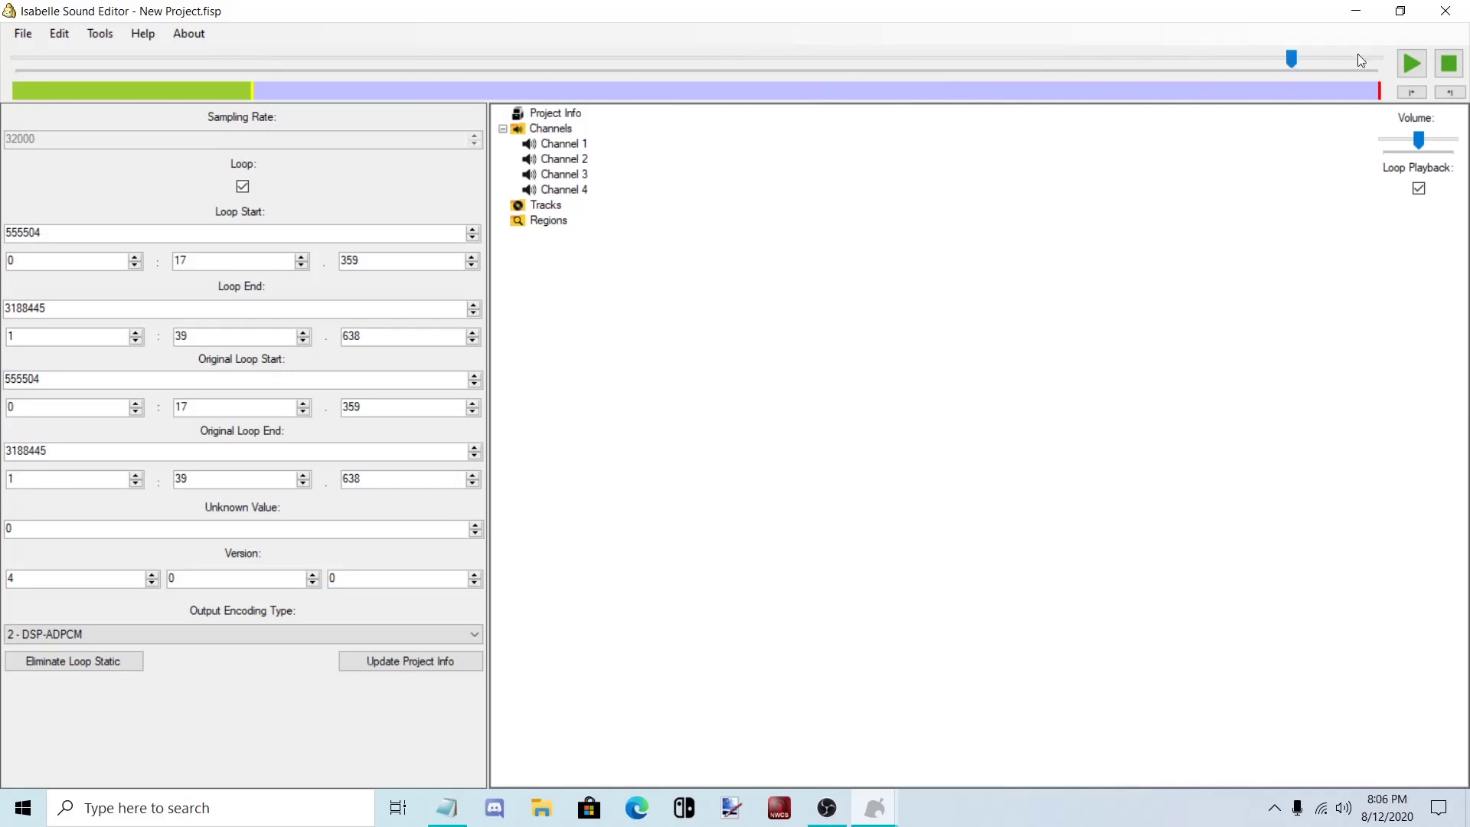
pyautogui.click(1415, 61)
pyautogui.click(1442, 71)
# Save the project as NX Stream pBGM_WU_RAINBOW_ROAD_N.bfstm in Desktop > custom song
pyautogui.click(26, 34)
pyautogui.click(75, 145)
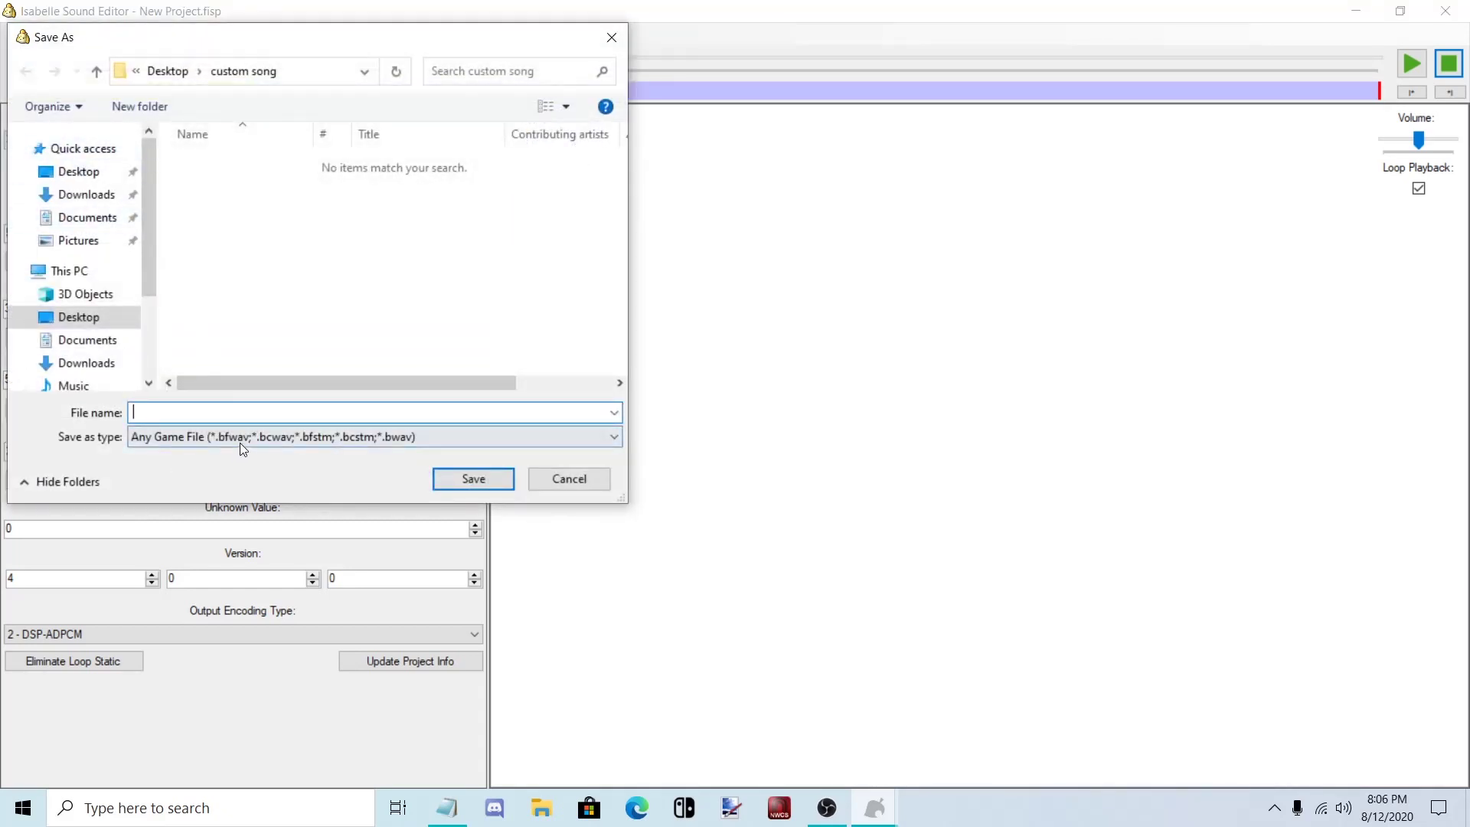
pyautogui.click(240, 442)
pyautogui.click(226, 542)
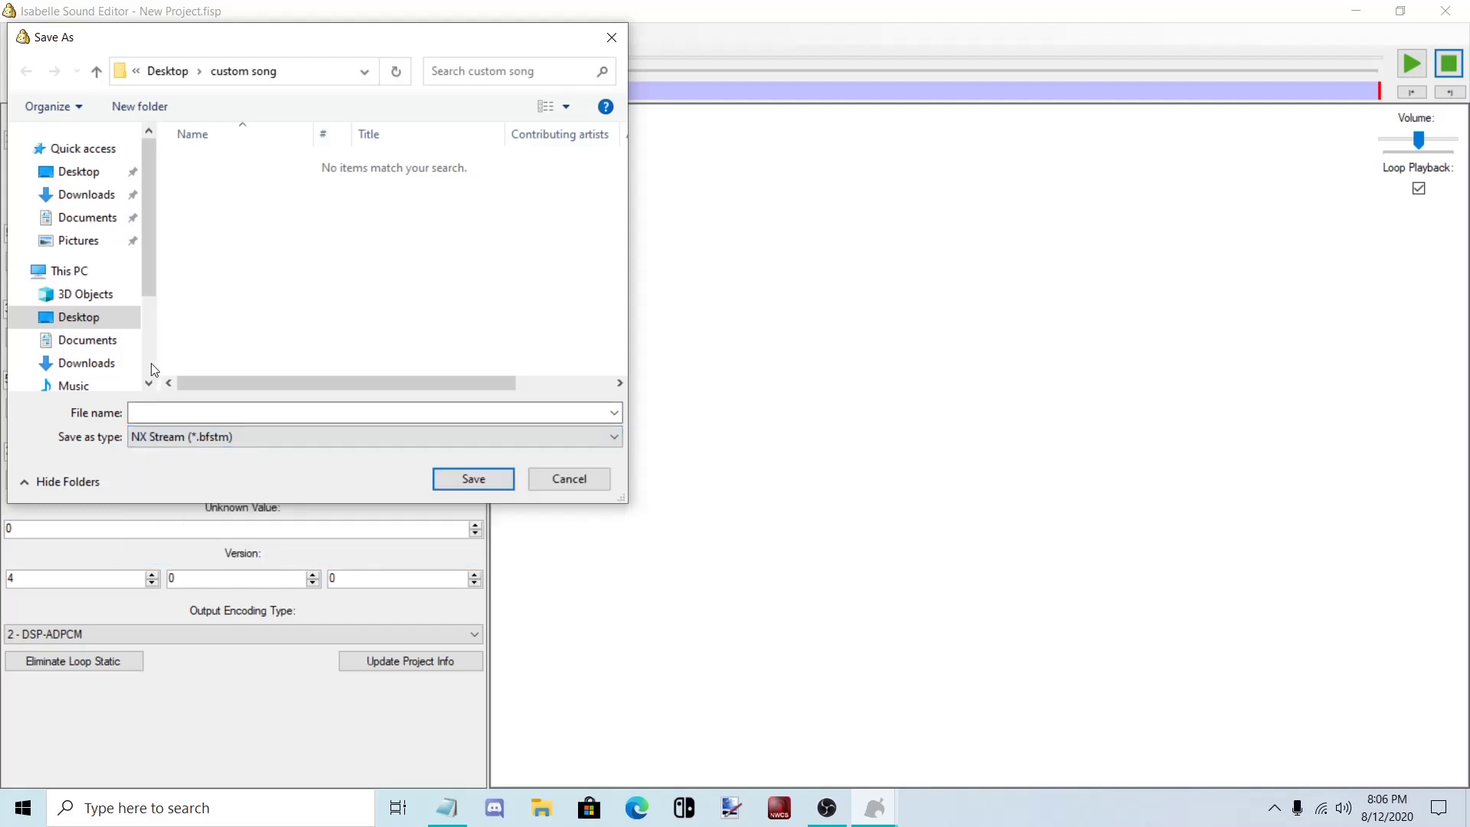
pyautogui.click(85, 170)
pyautogui.click(246, 202)
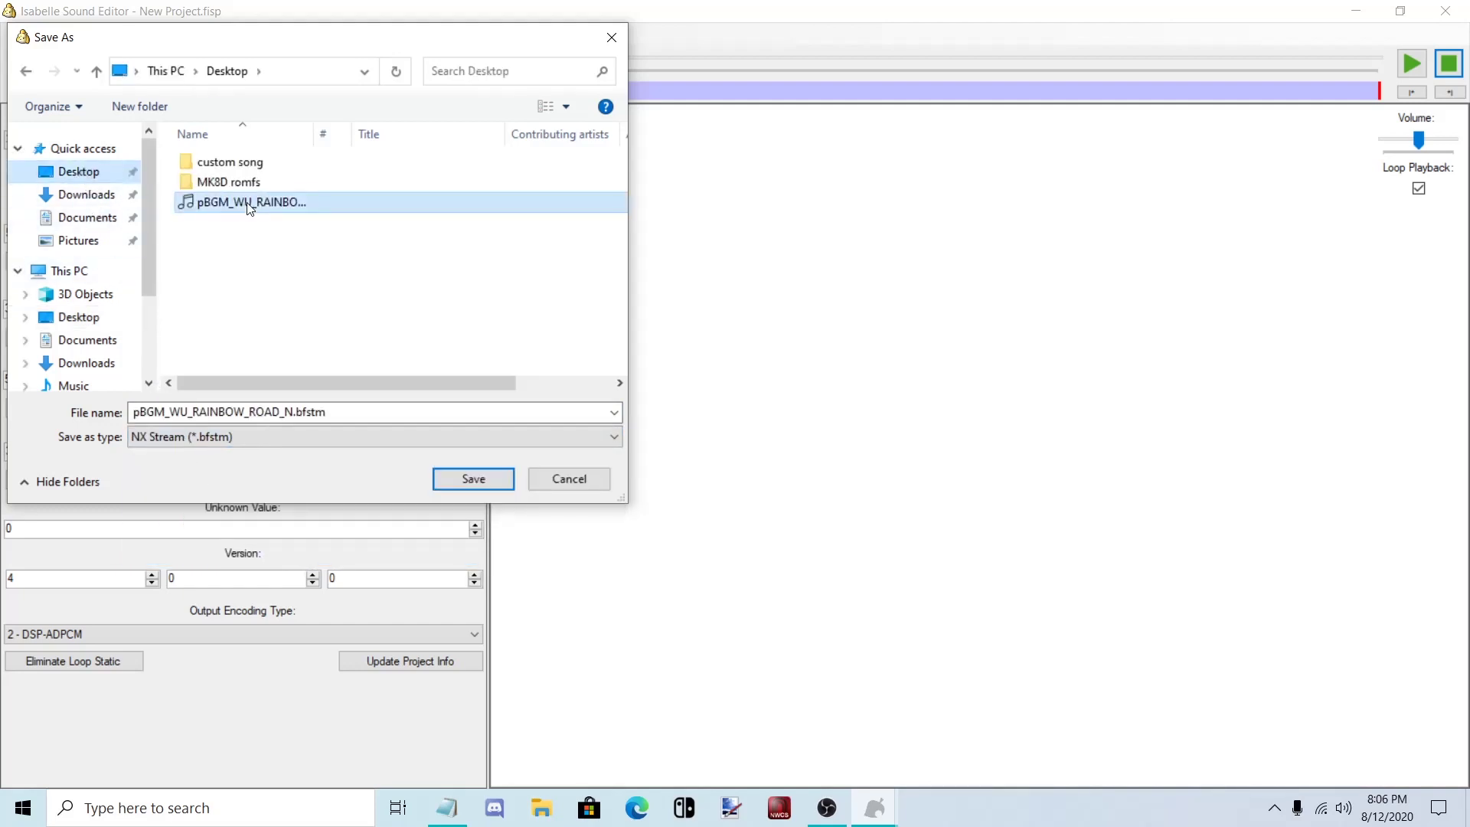
pyautogui.doubleClick(237, 164)
pyautogui.click(476, 474)
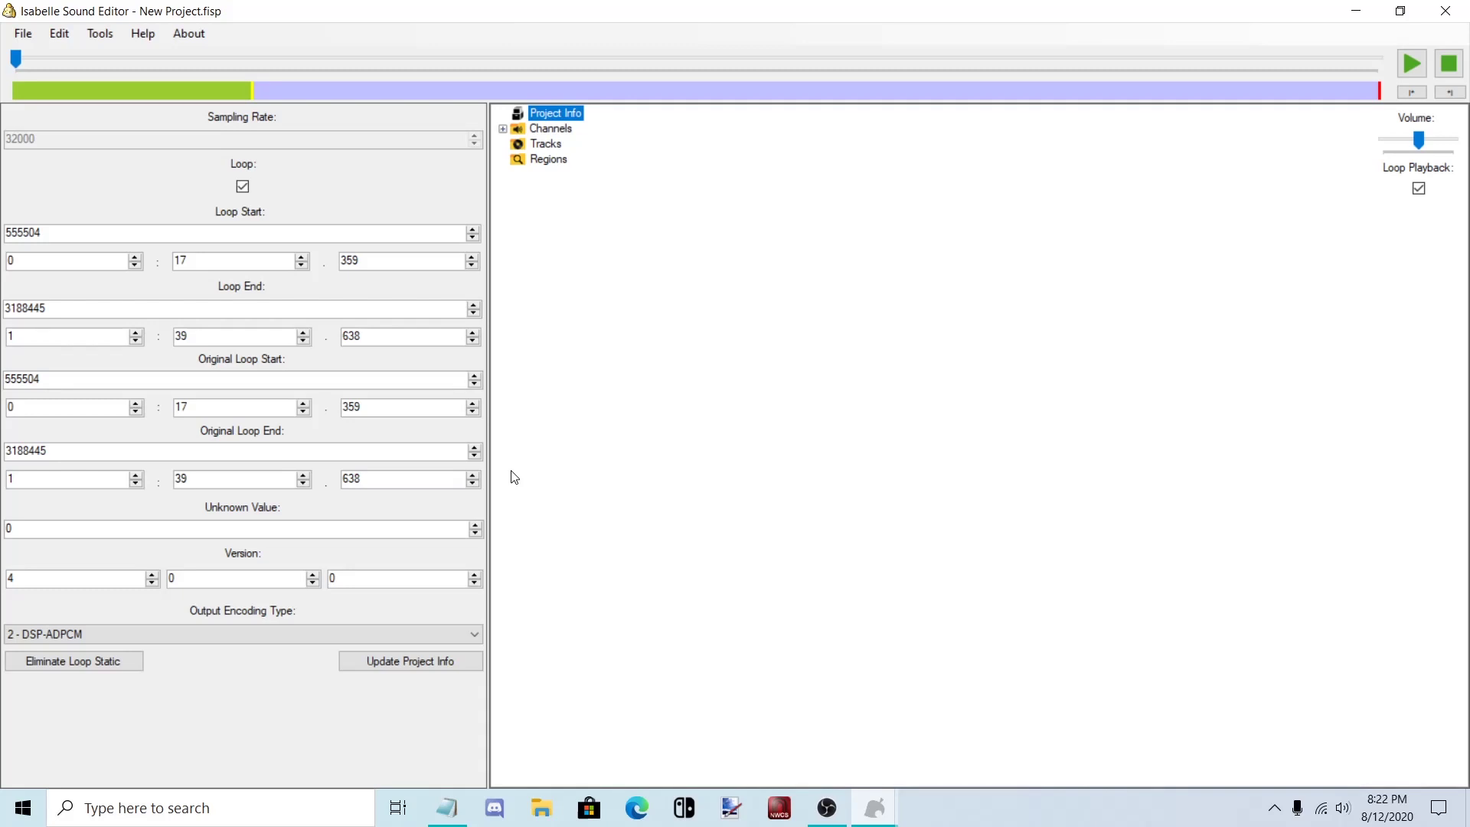
# Confirm the saved Rainbow Road stream in the custom song folder via File Explorer
pyautogui.click(542, 807)
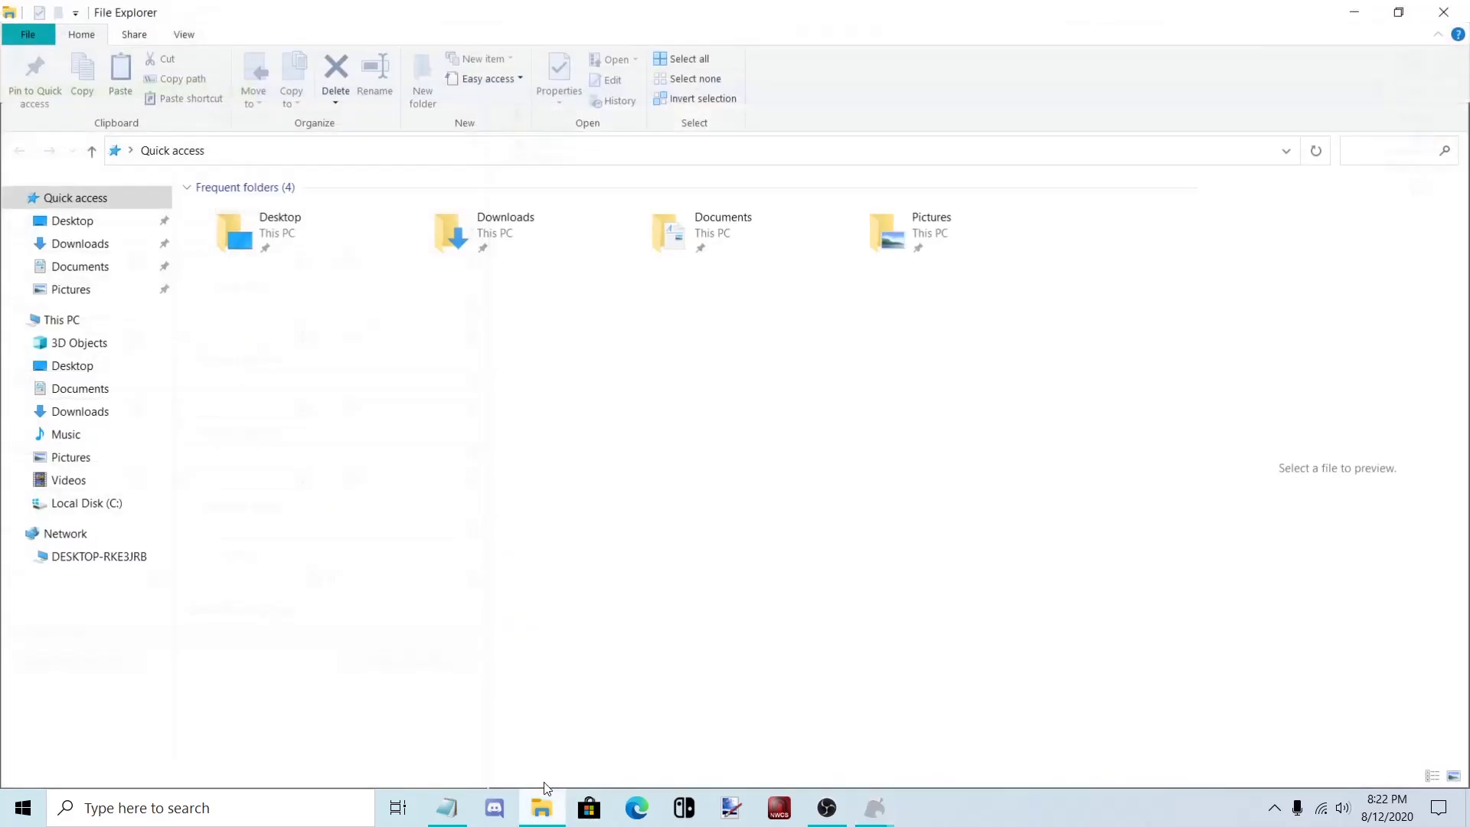
pyautogui.click(92, 221)
pyautogui.doubleClick(264, 211)
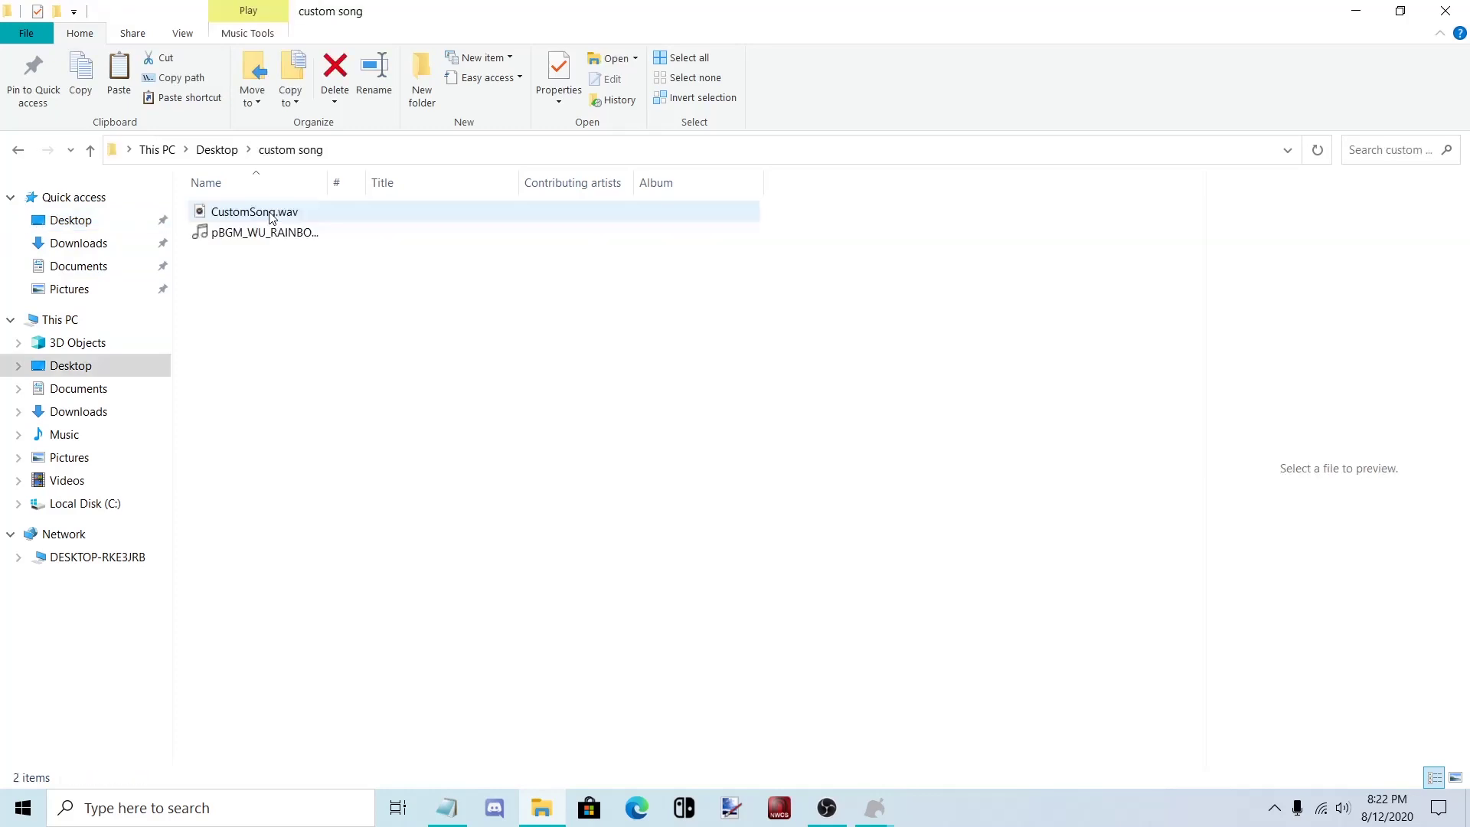
pyautogui.click(288, 235)
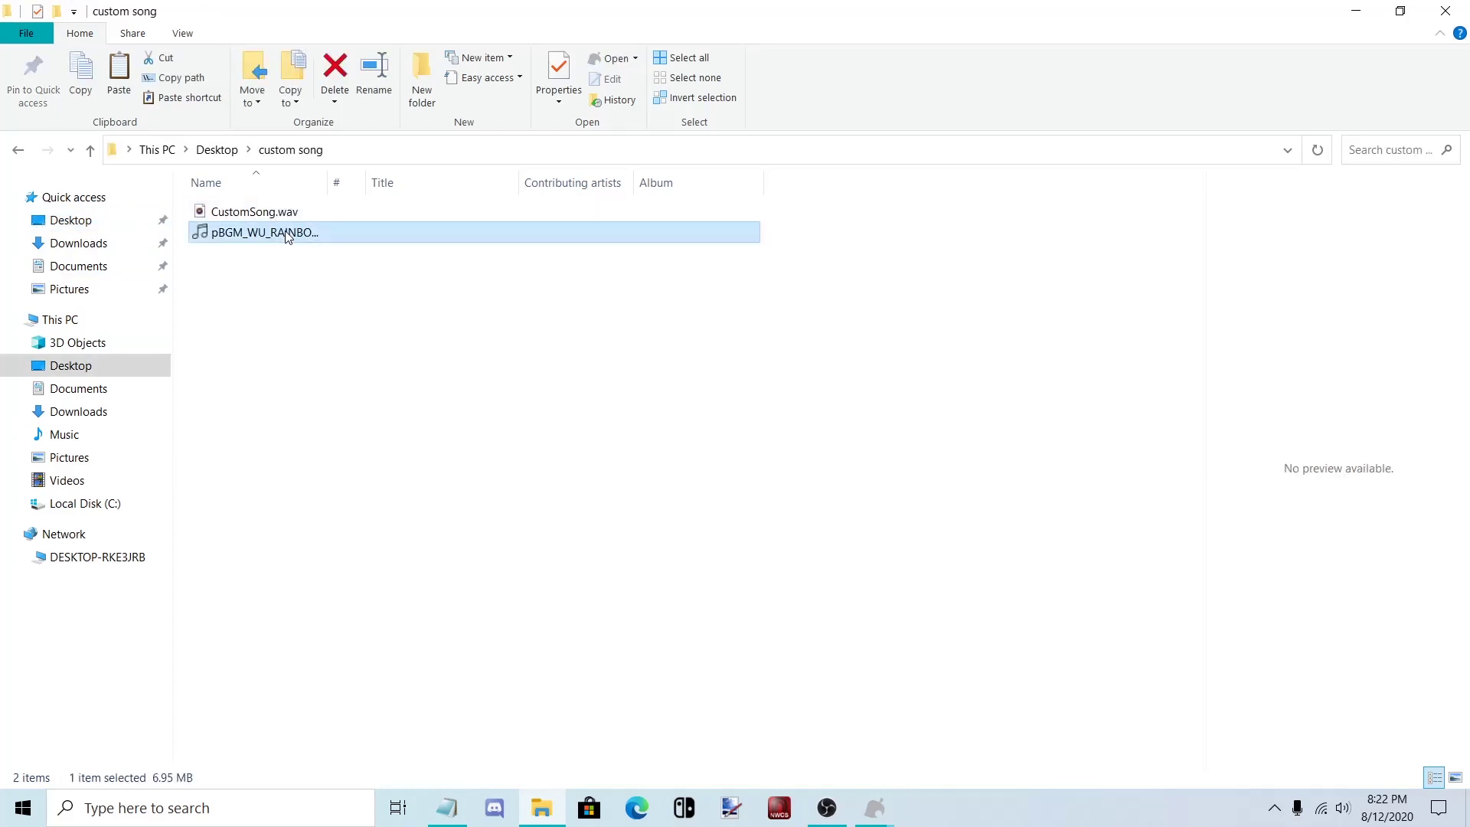
# Play the song ahead to check the loop at lower volume, then stop and close
pyautogui.hotkey('alt', 'Tab')
pyautogui.moveTo(90, 113); pyautogui.dragTo(185, 127)
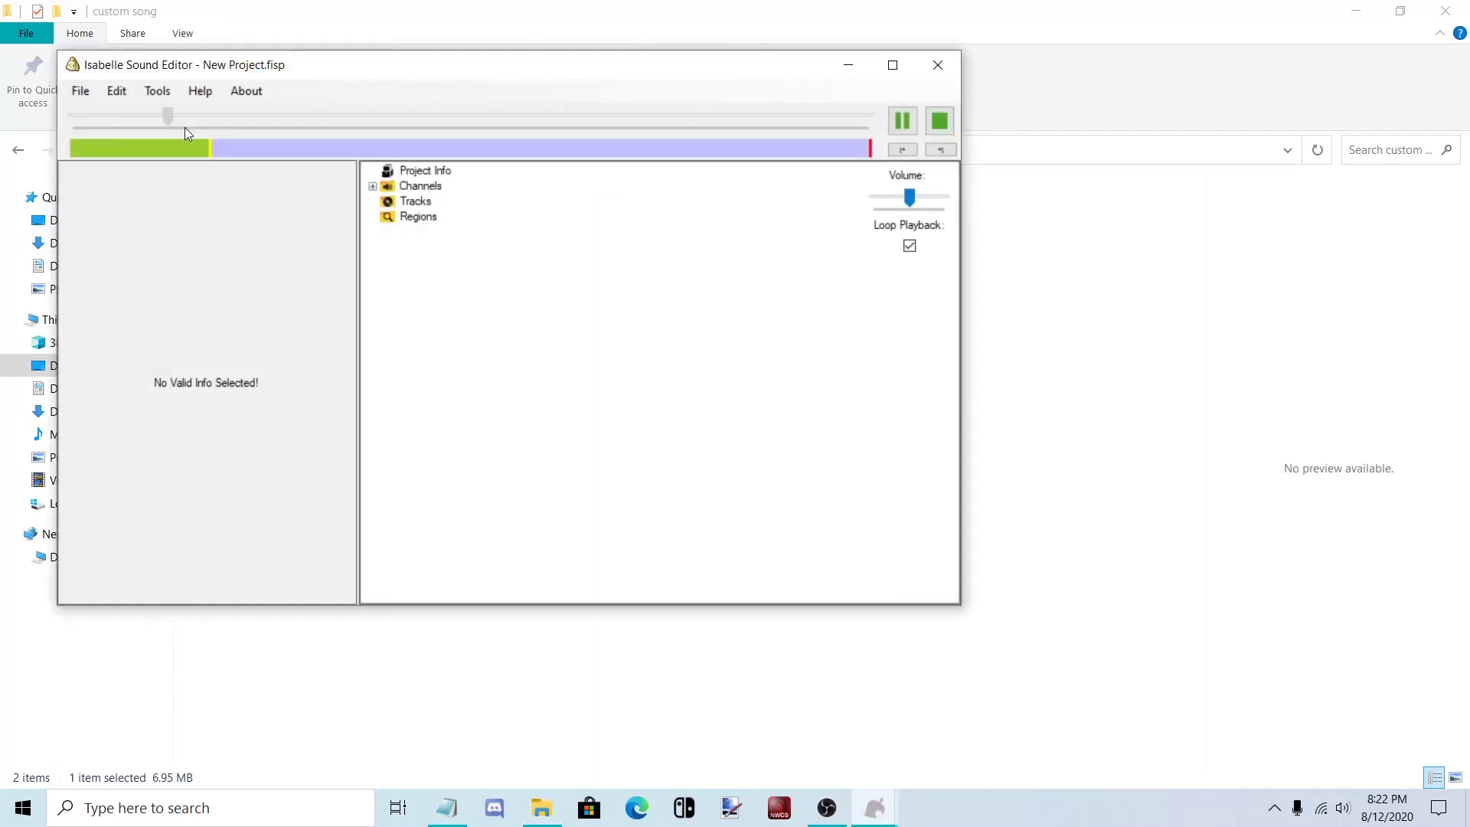
pyautogui.moveTo(300, 119); pyautogui.dragTo(654, 119)
pyautogui.moveTo(909, 198); pyautogui.dragTo(884, 198)
pyautogui.click(939, 121)
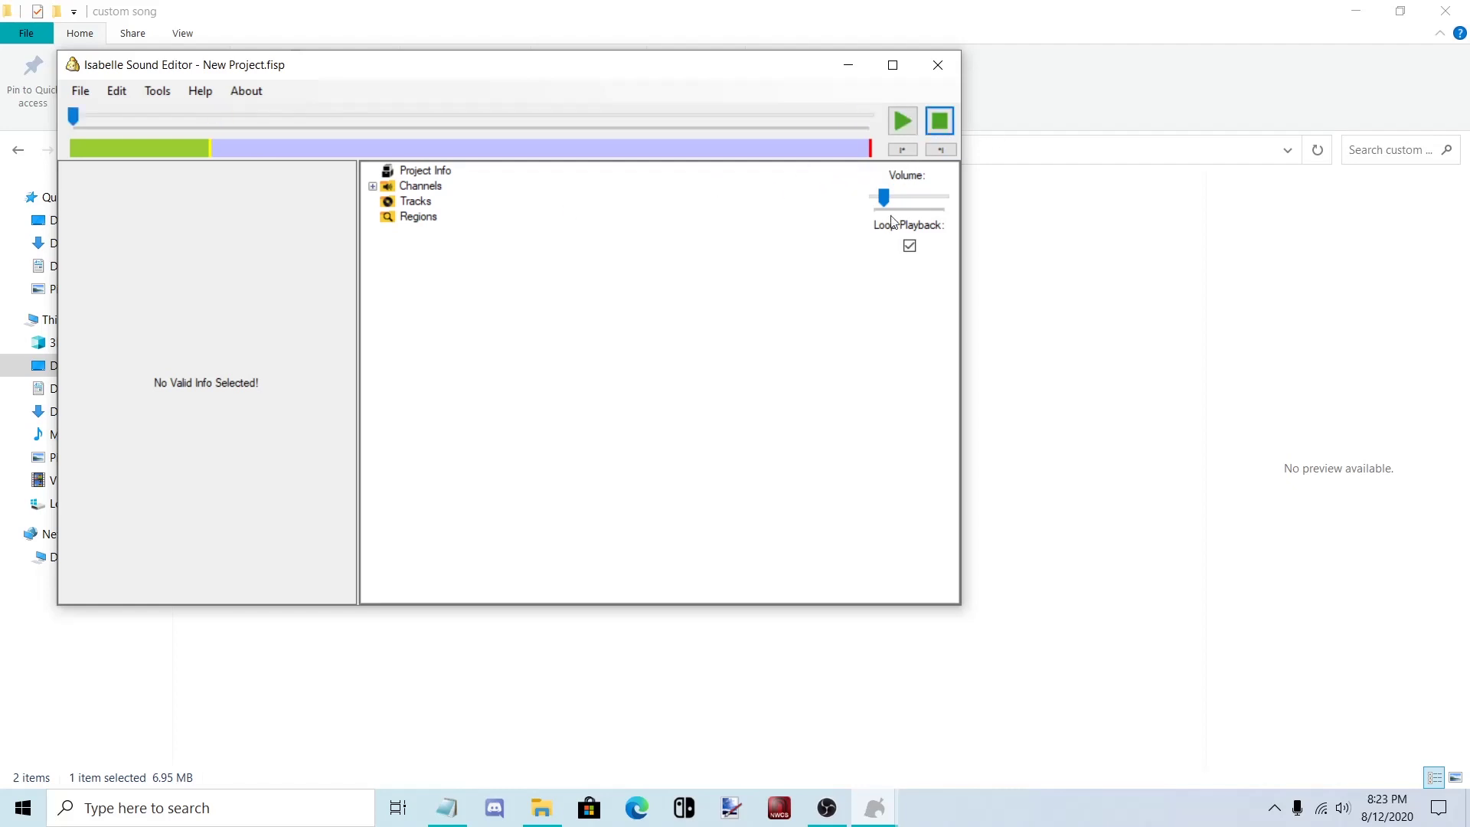
pyautogui.click(936, 62)
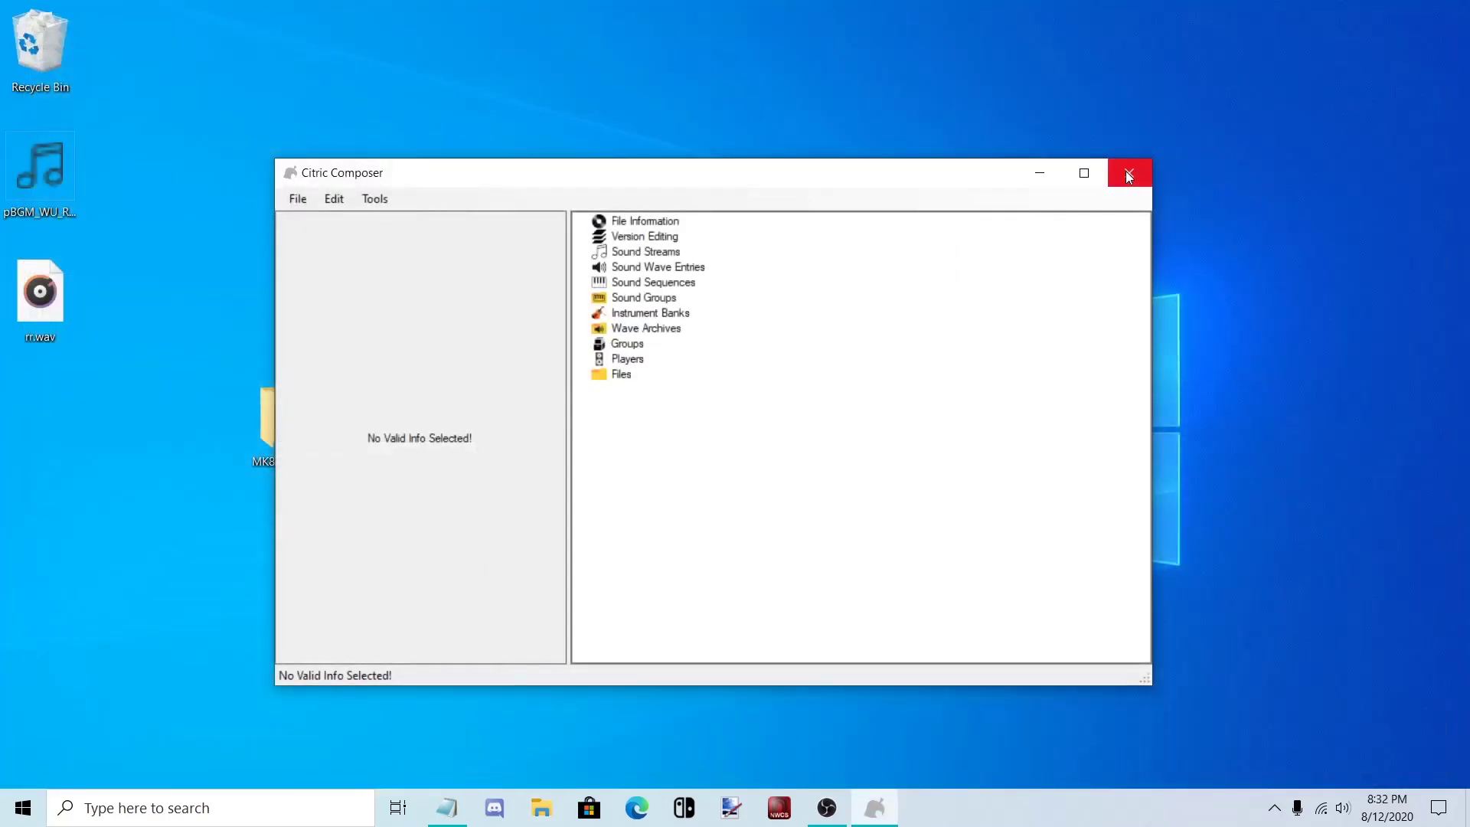
# Relaunch Citric Composer and start Isabelle Sound Editor from its tools
pyautogui.click(1128, 177)
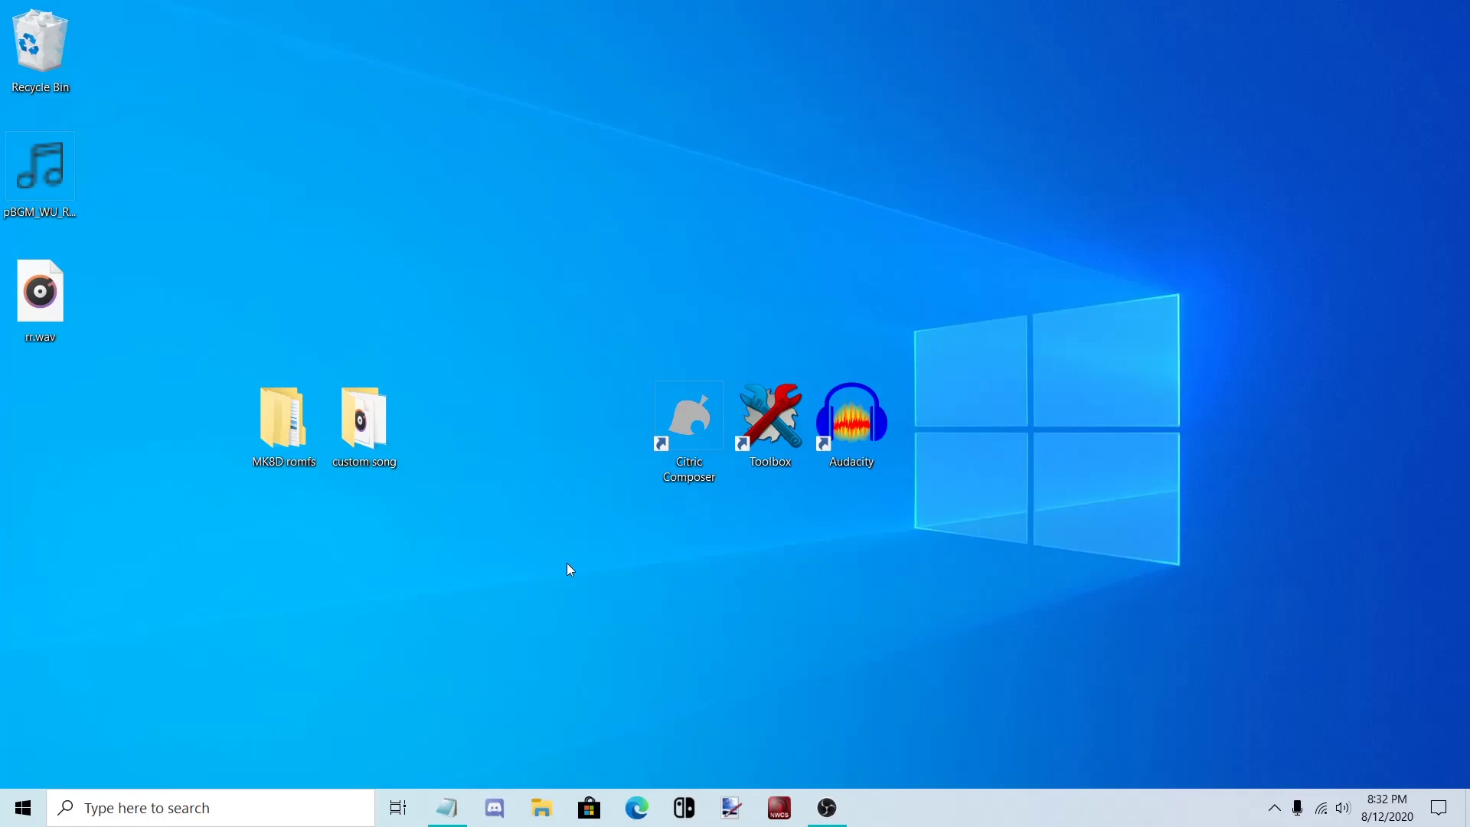
pyautogui.doubleClick(708, 450)
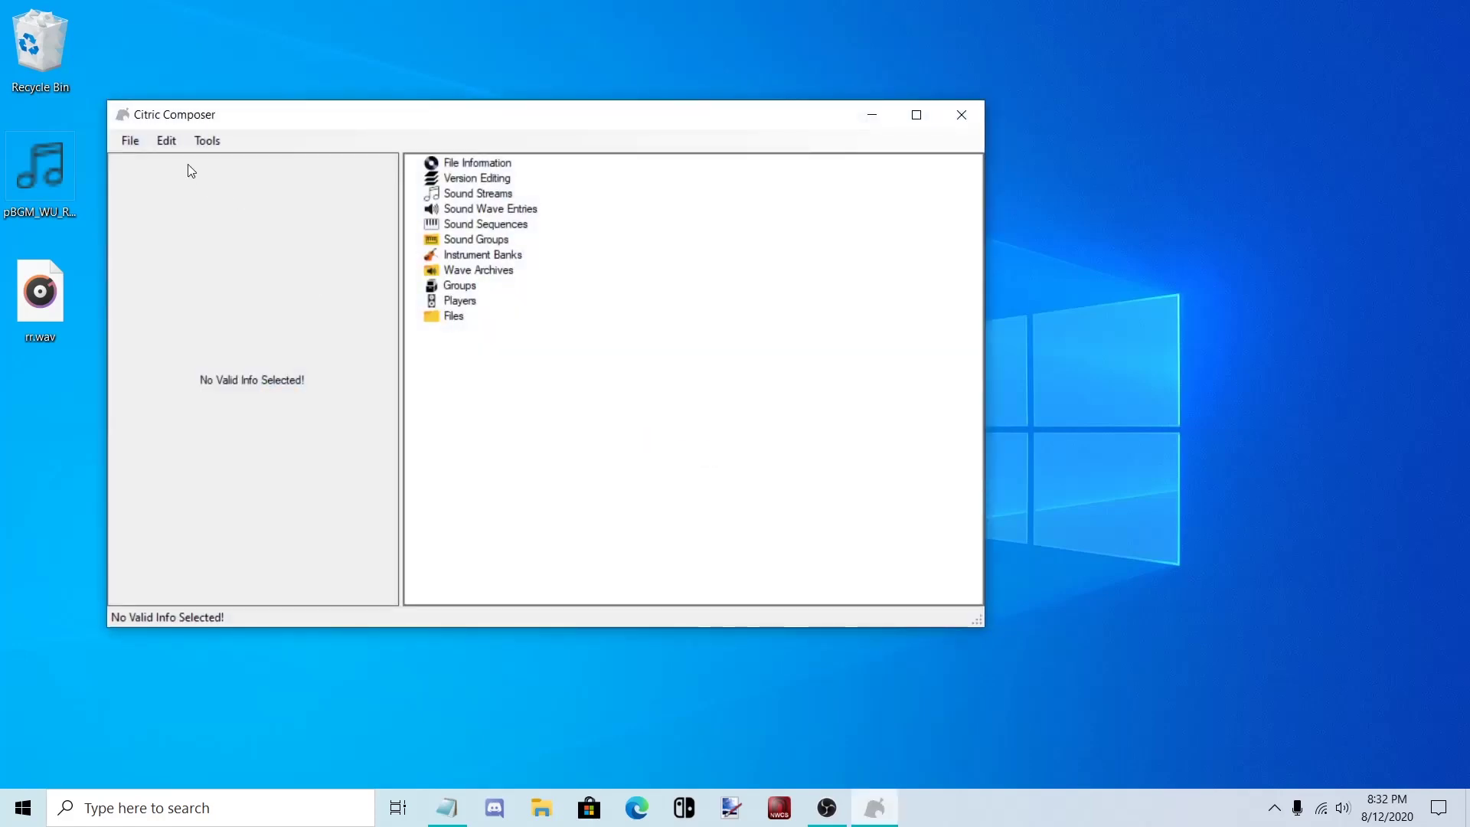
pyautogui.click(207, 140)
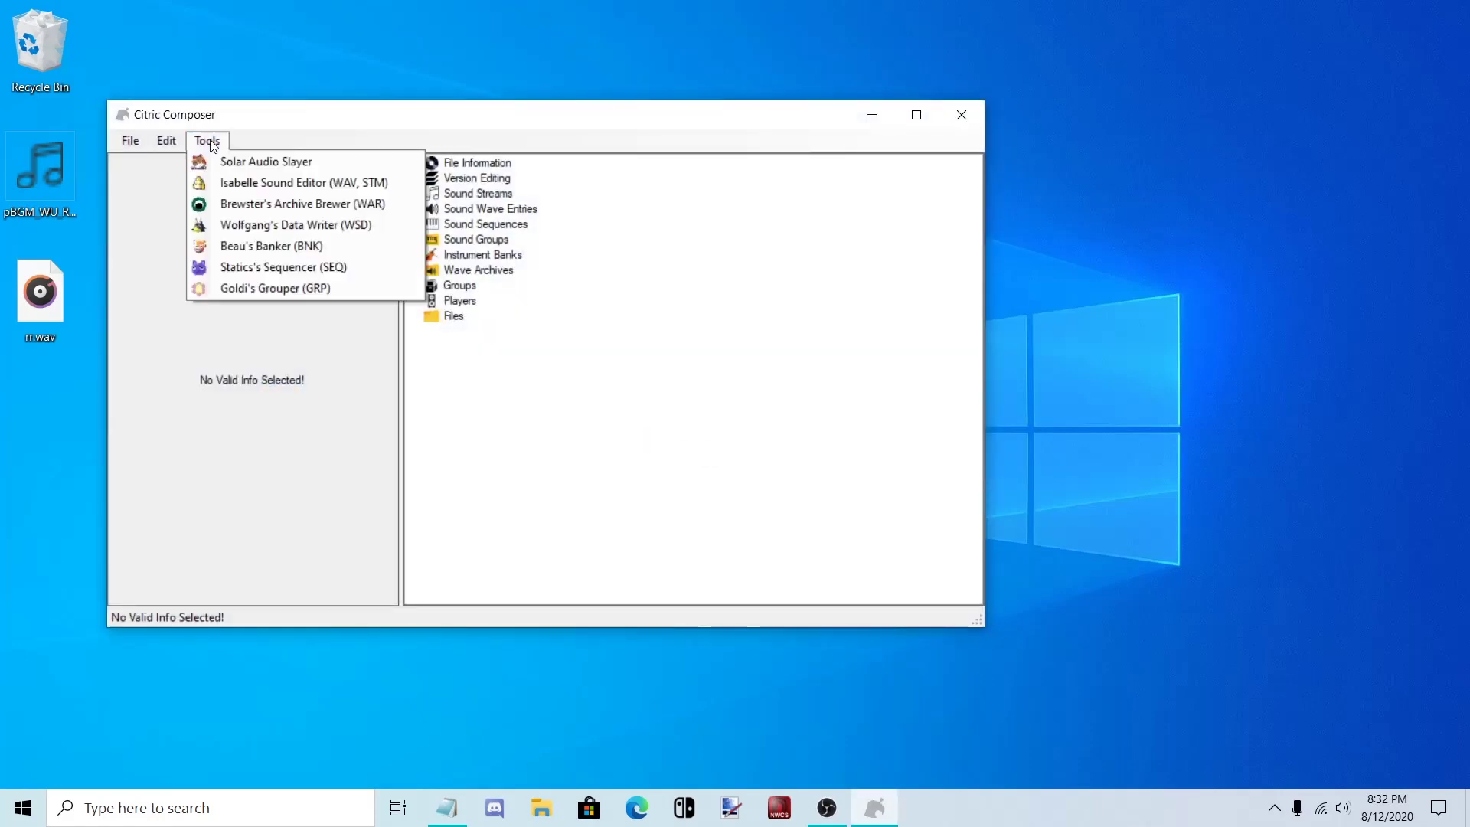
pyautogui.click(224, 179)
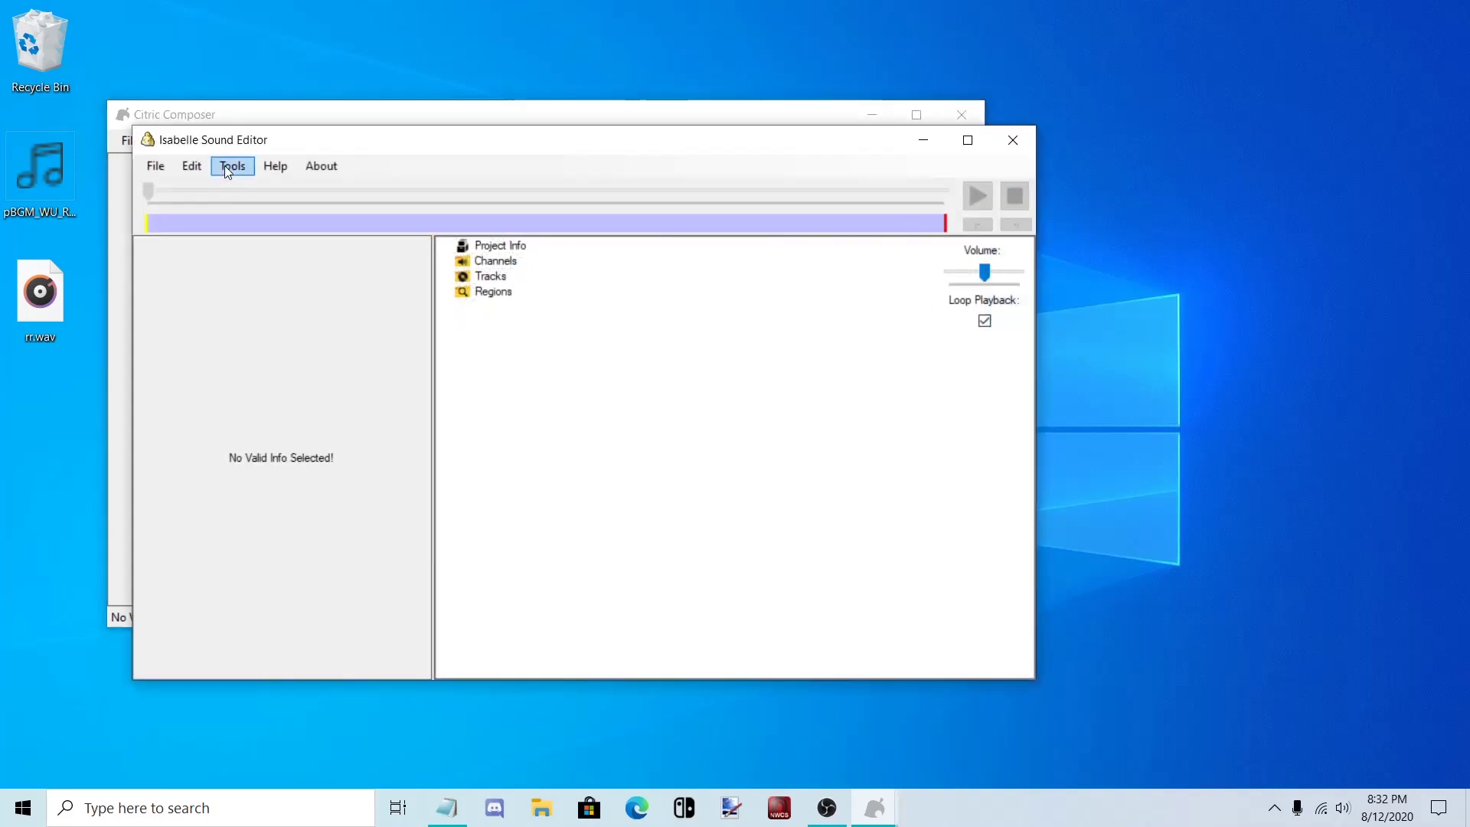
# Run Stream To Prefetch on the Rainbow Road stream with a lowered major version
pyautogui.click(229, 166)
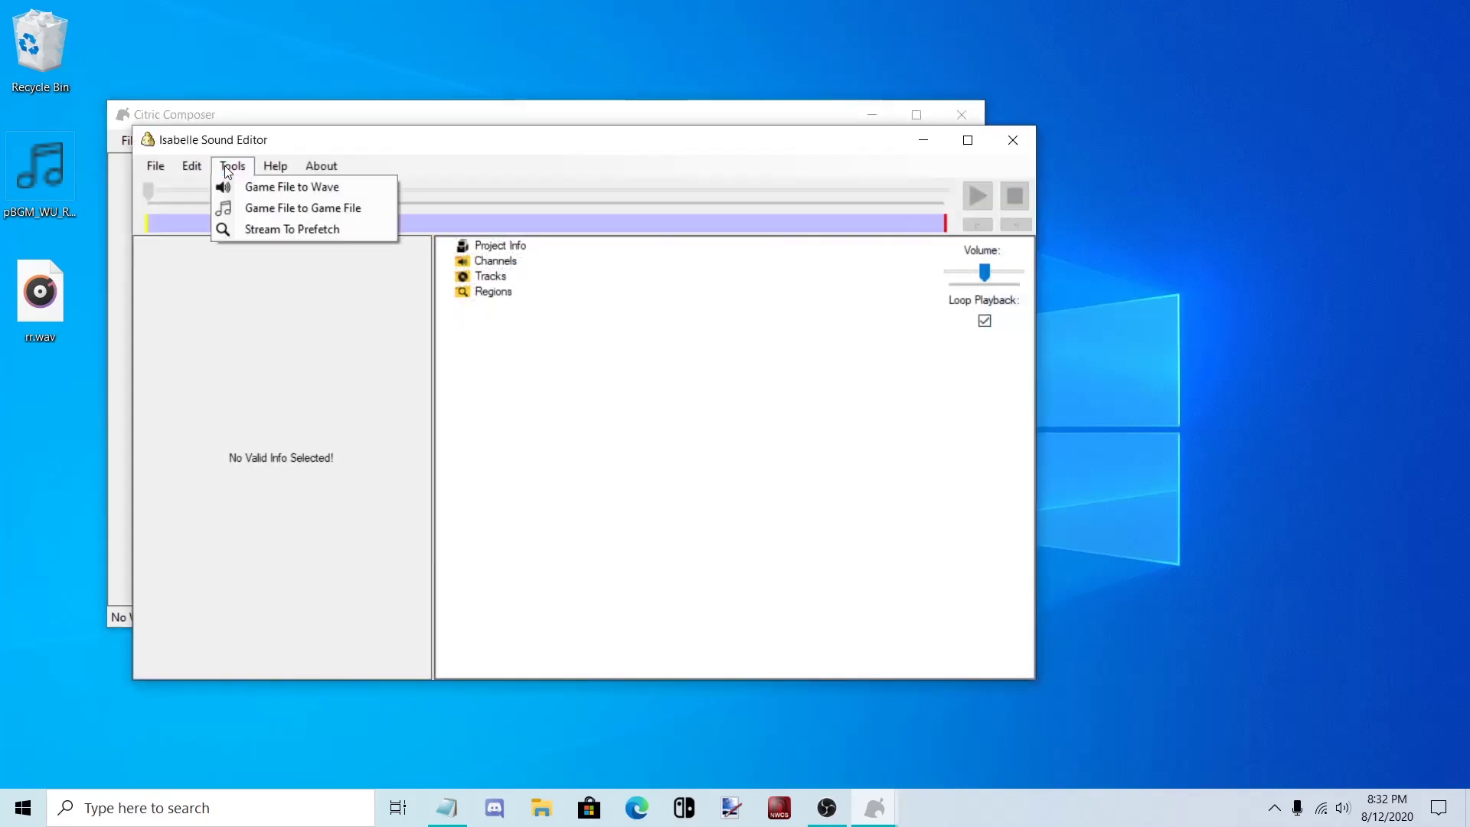
pyautogui.click(304, 230)
pyautogui.doubleClick(397, 294)
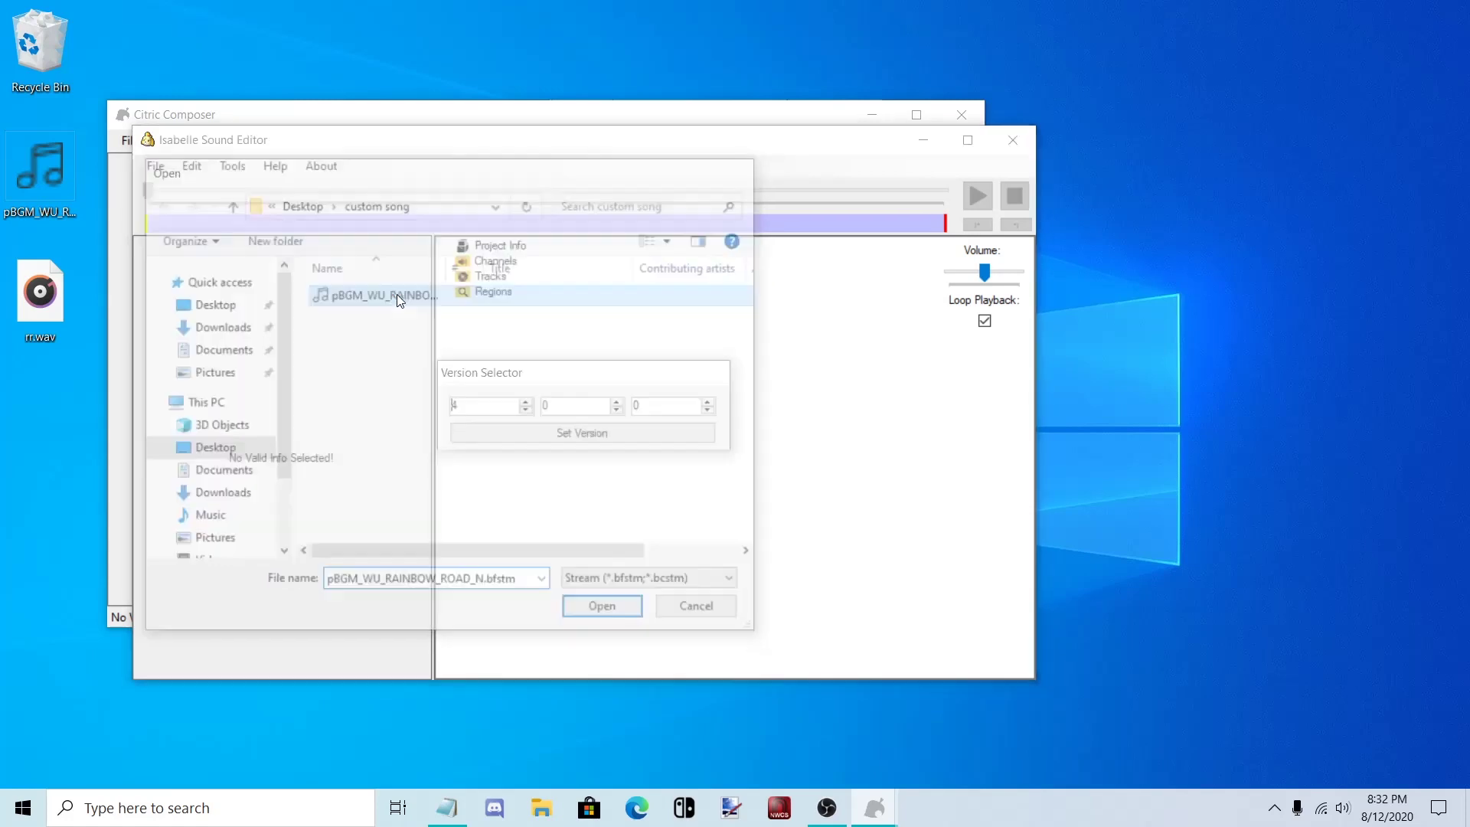
pyautogui.click(526, 411)
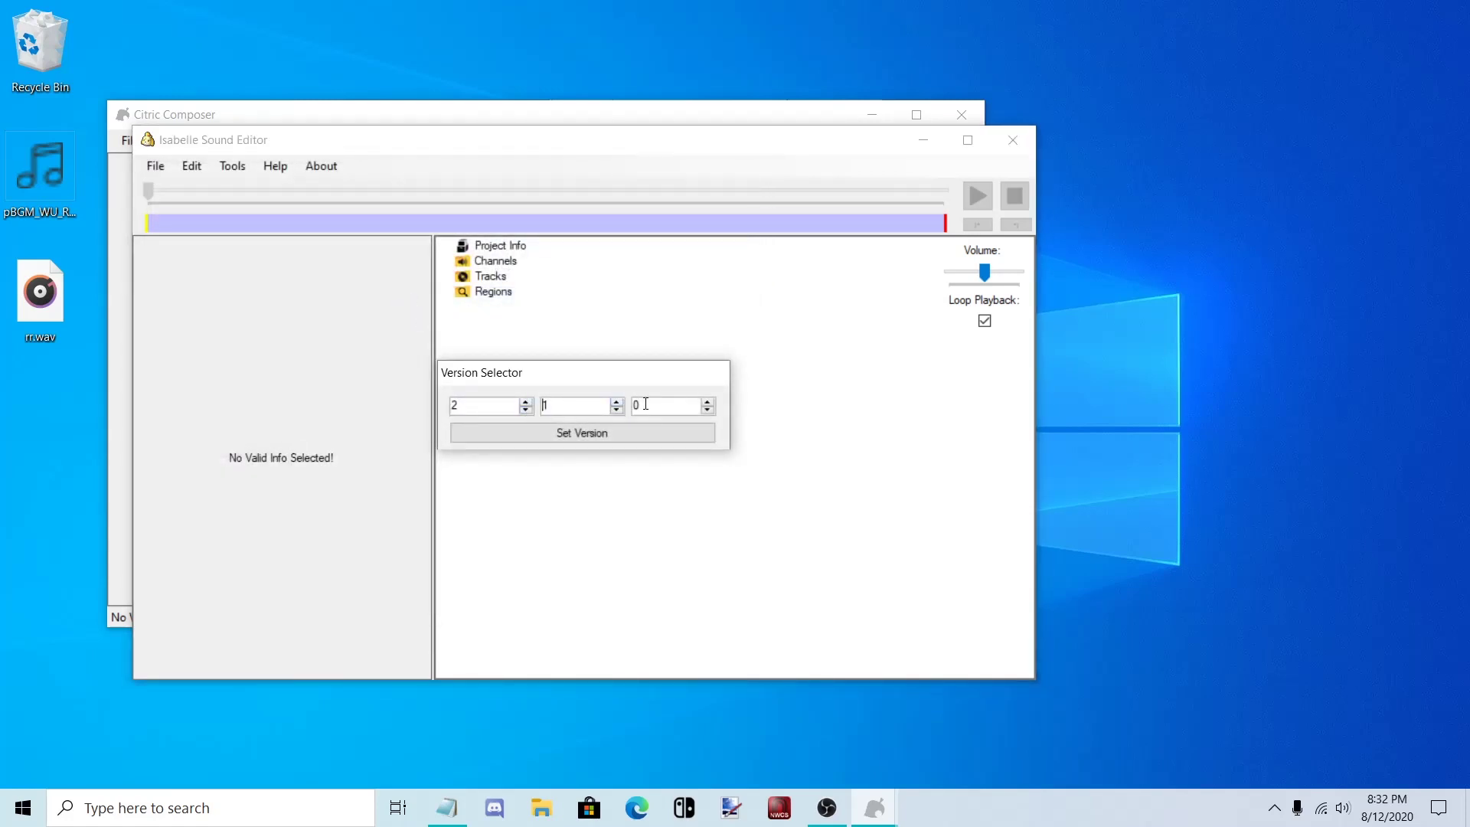
pyautogui.click(630, 435)
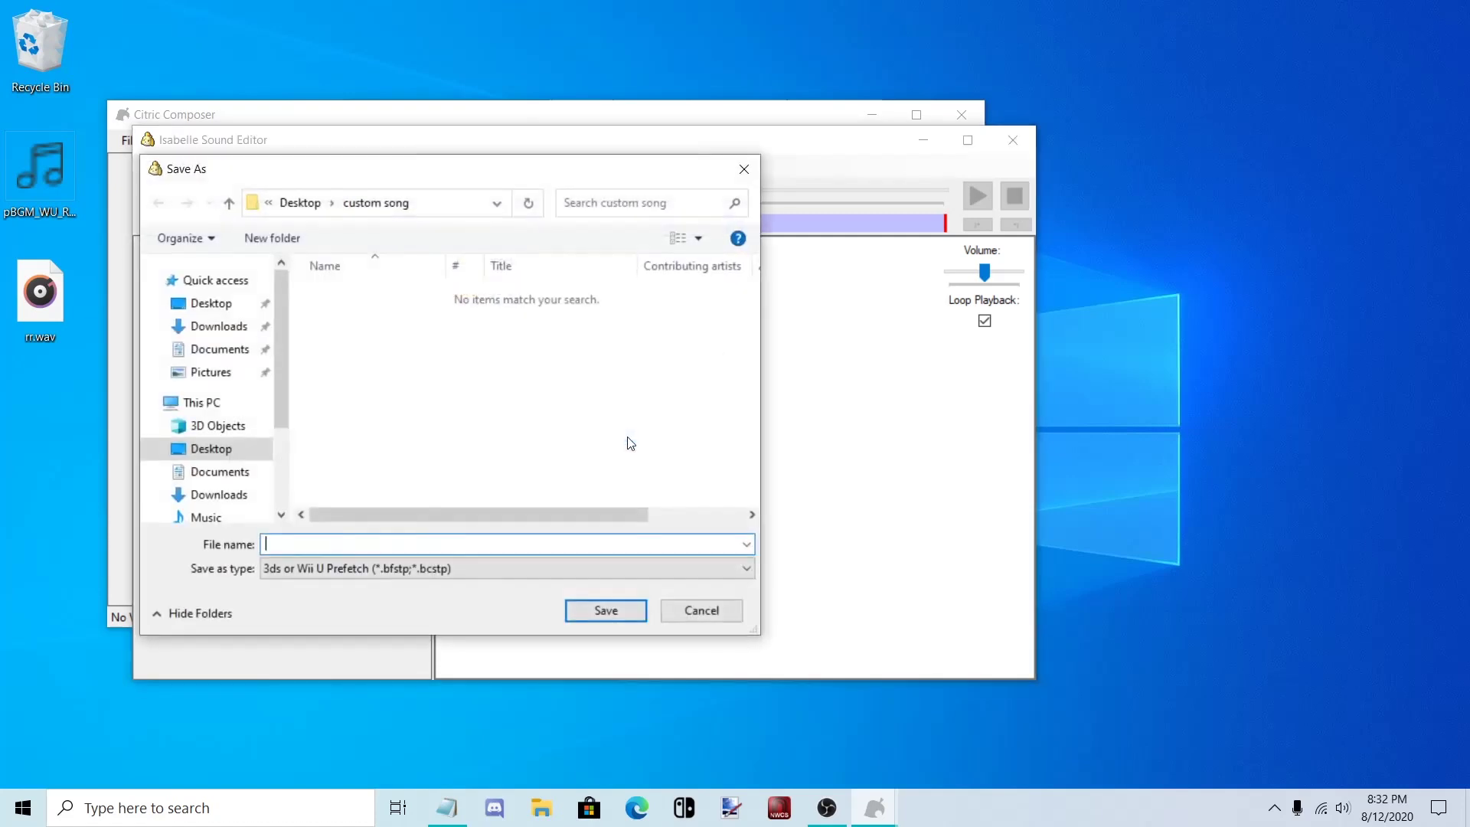
# Save the result as Switch Prefetch 'prefetch.bfstp' in custom song and close the editor
pyautogui.write('prefetch')
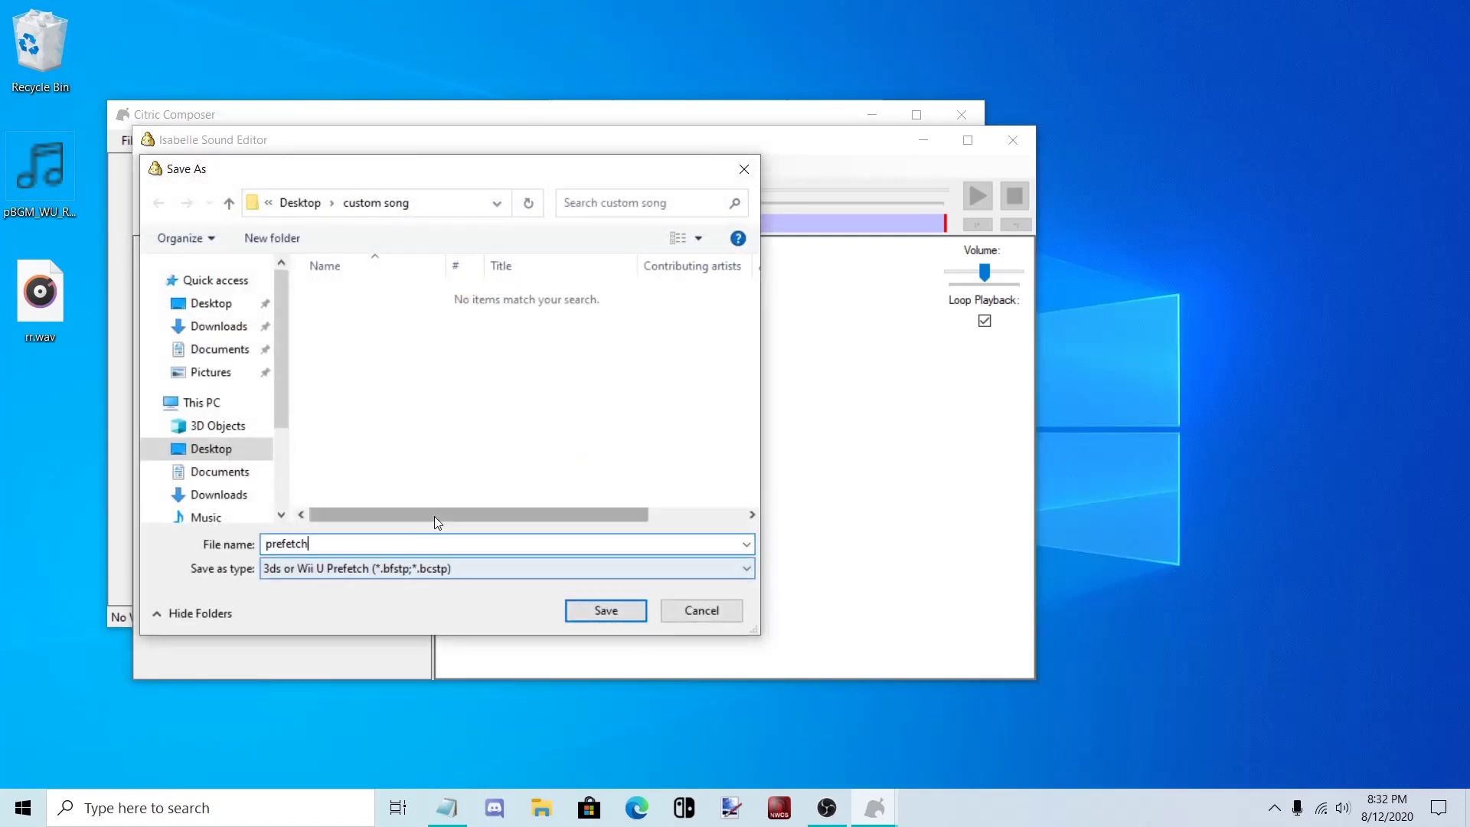
pyautogui.click(297, 570)
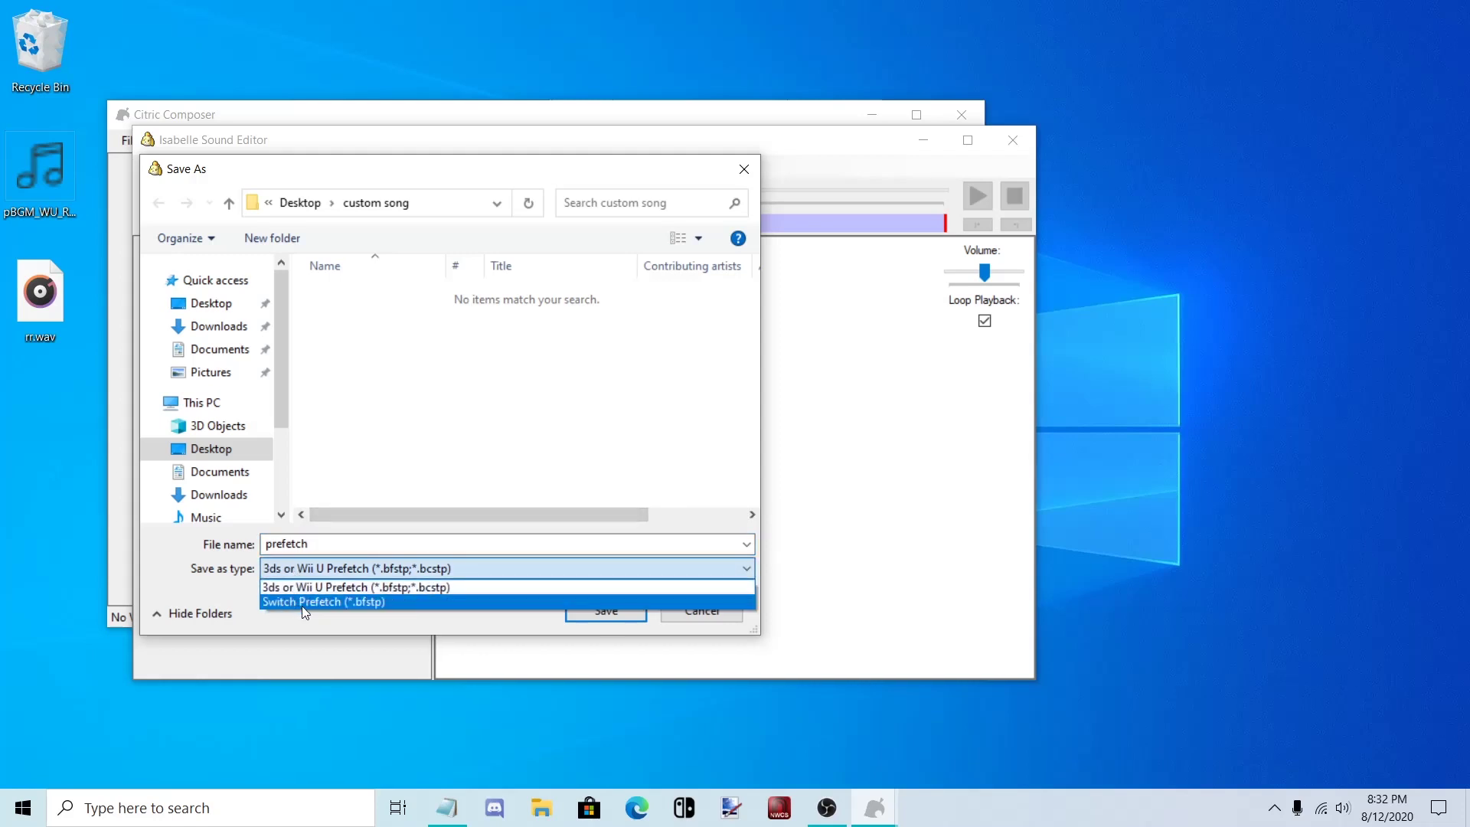
pyautogui.click(386, 601)
pyautogui.click(587, 617)
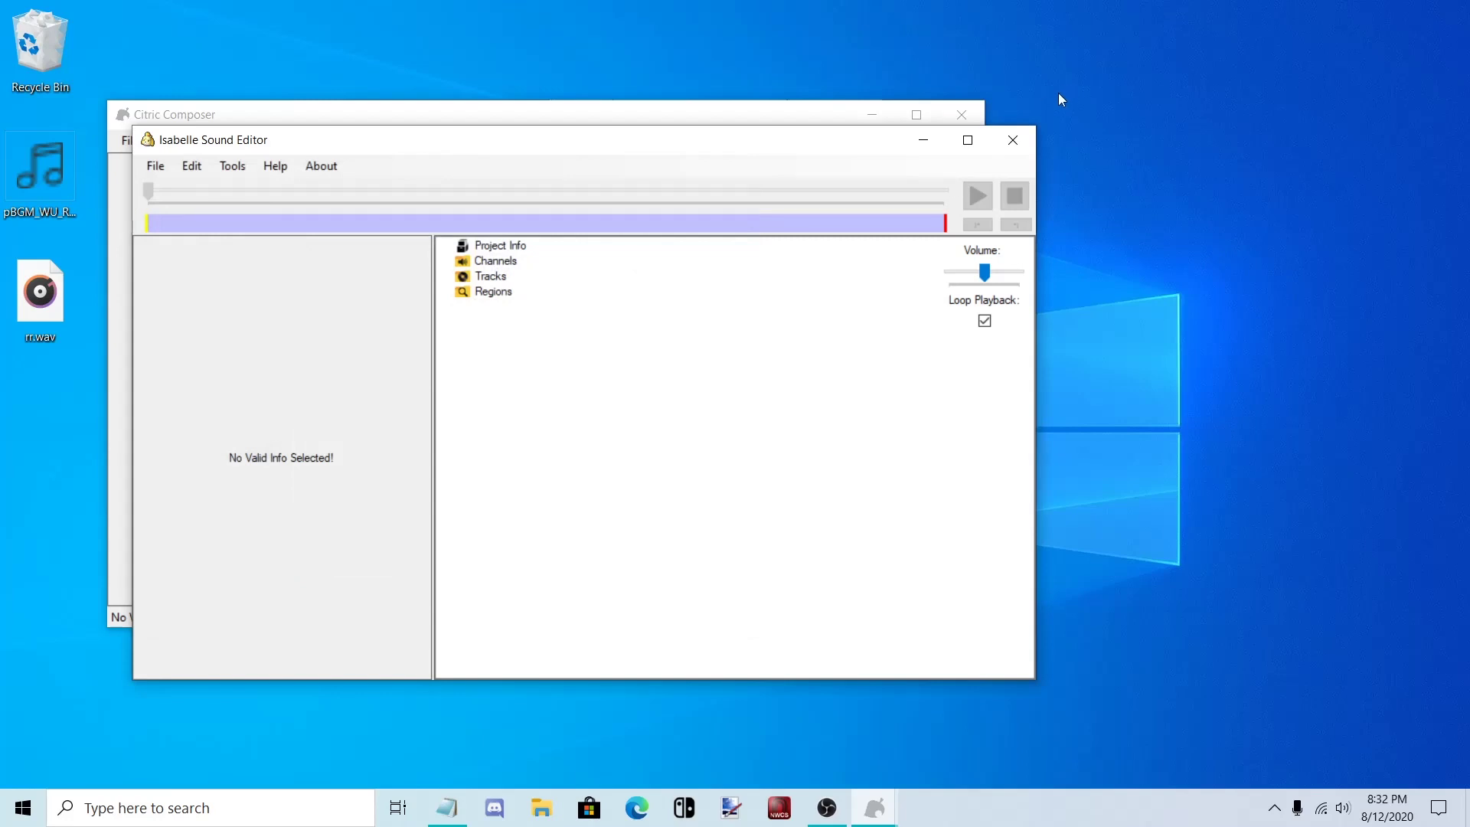
pyautogui.click(1013, 140)
# Close Citric Composer and select BGM.bars in the MK8D romfs Audio\Static folder
pyautogui.click(962, 115)
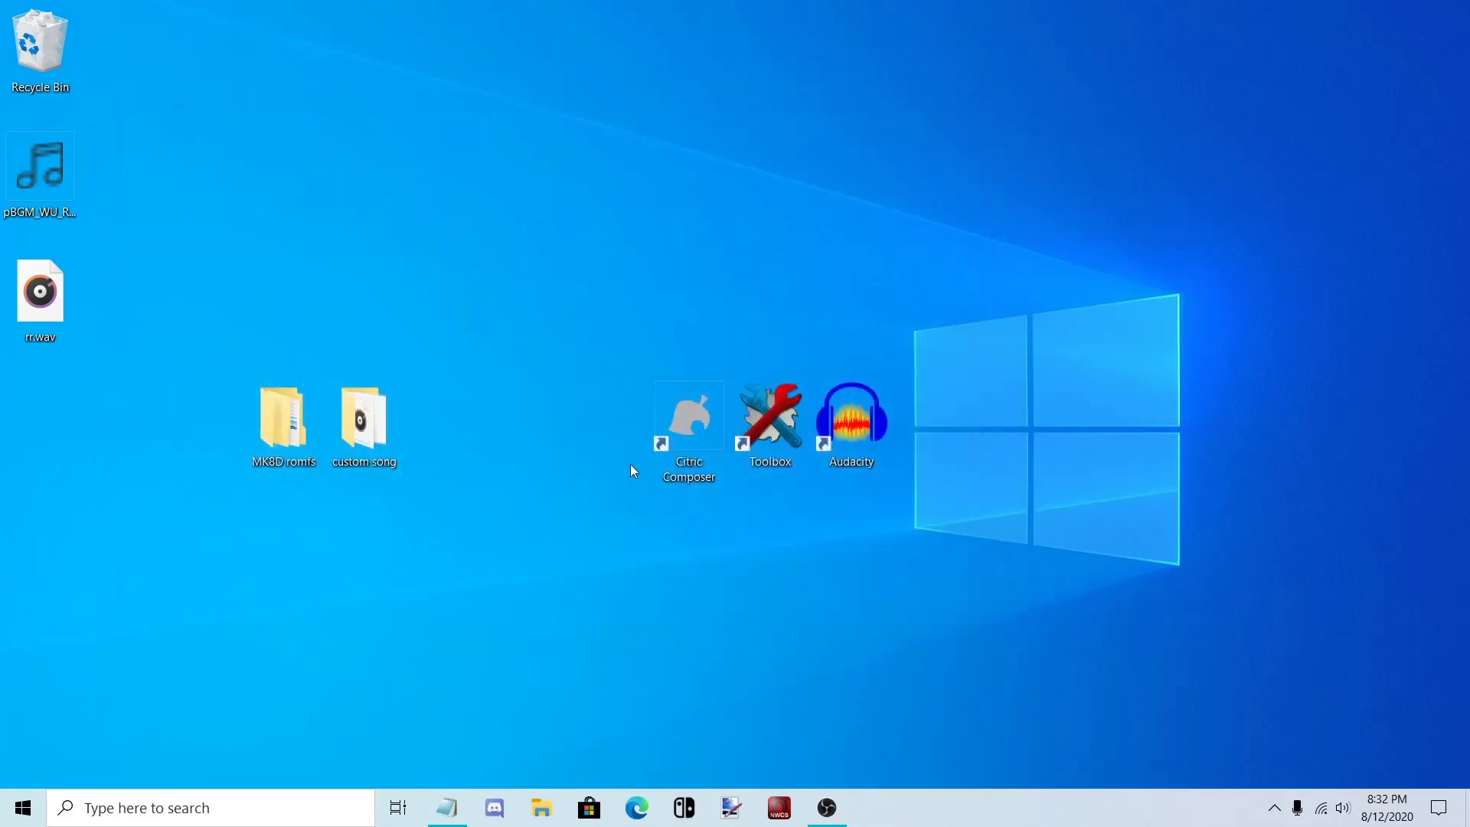
pyautogui.doubleClick(273, 453)
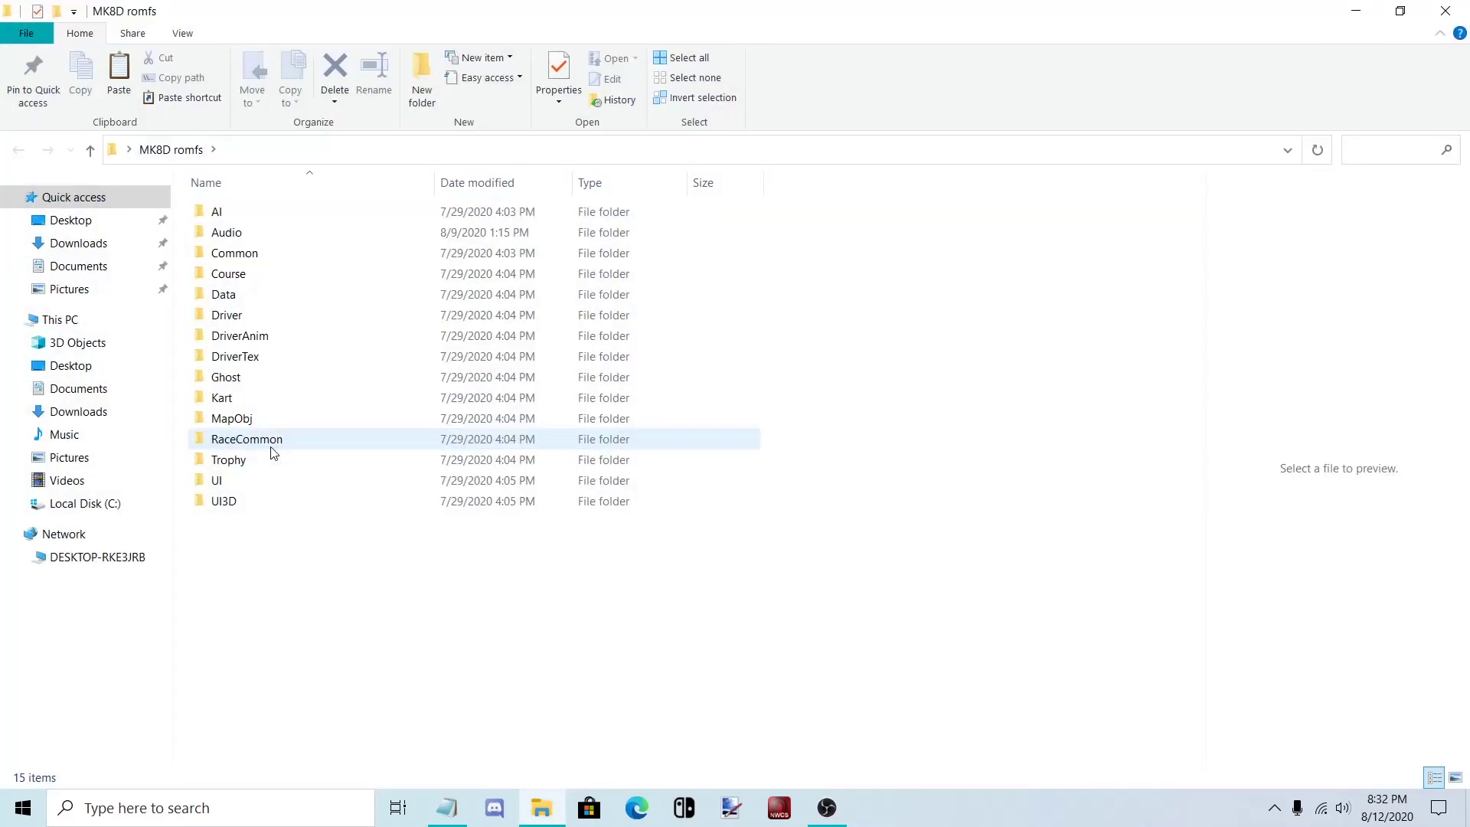
pyautogui.doubleClick(279, 244)
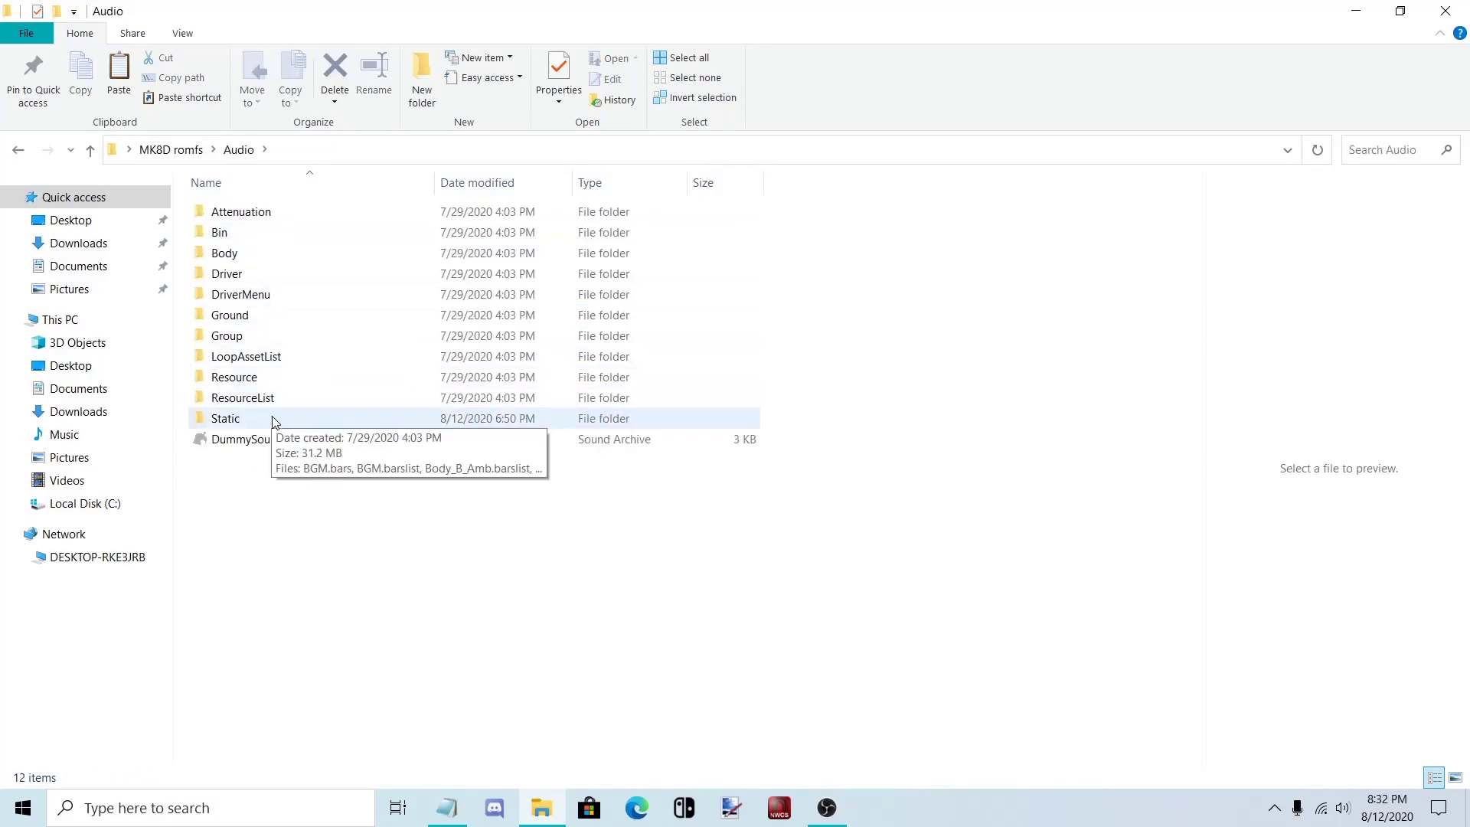
pyautogui.doubleClick(264, 418)
pyautogui.click(267, 216)
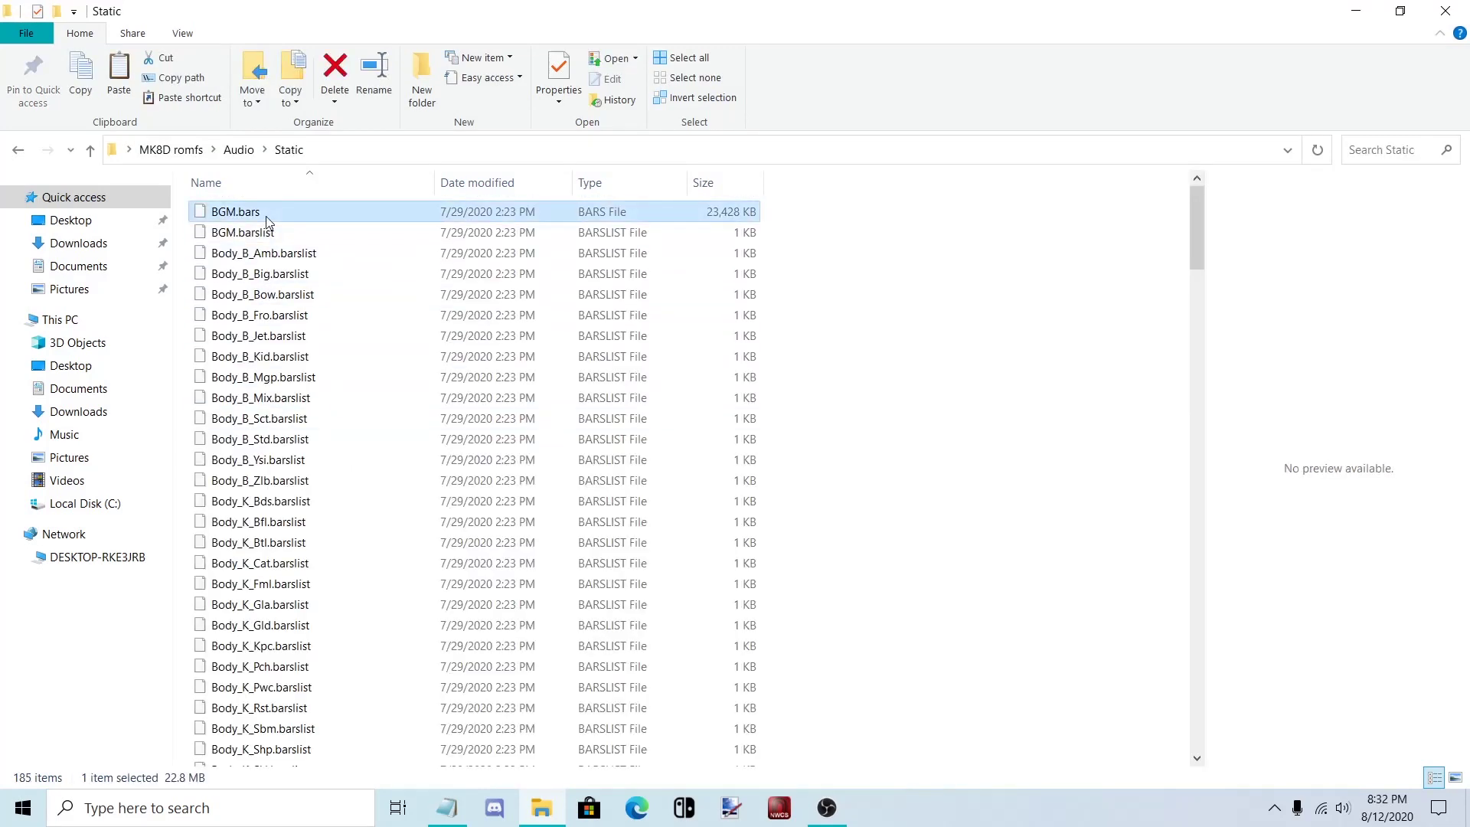
# Paste a copy of BGM.bars on the desktop beside the custom song folder
pyautogui.click(1445, 11)
pyautogui.hotkey('ctrl', 'v')
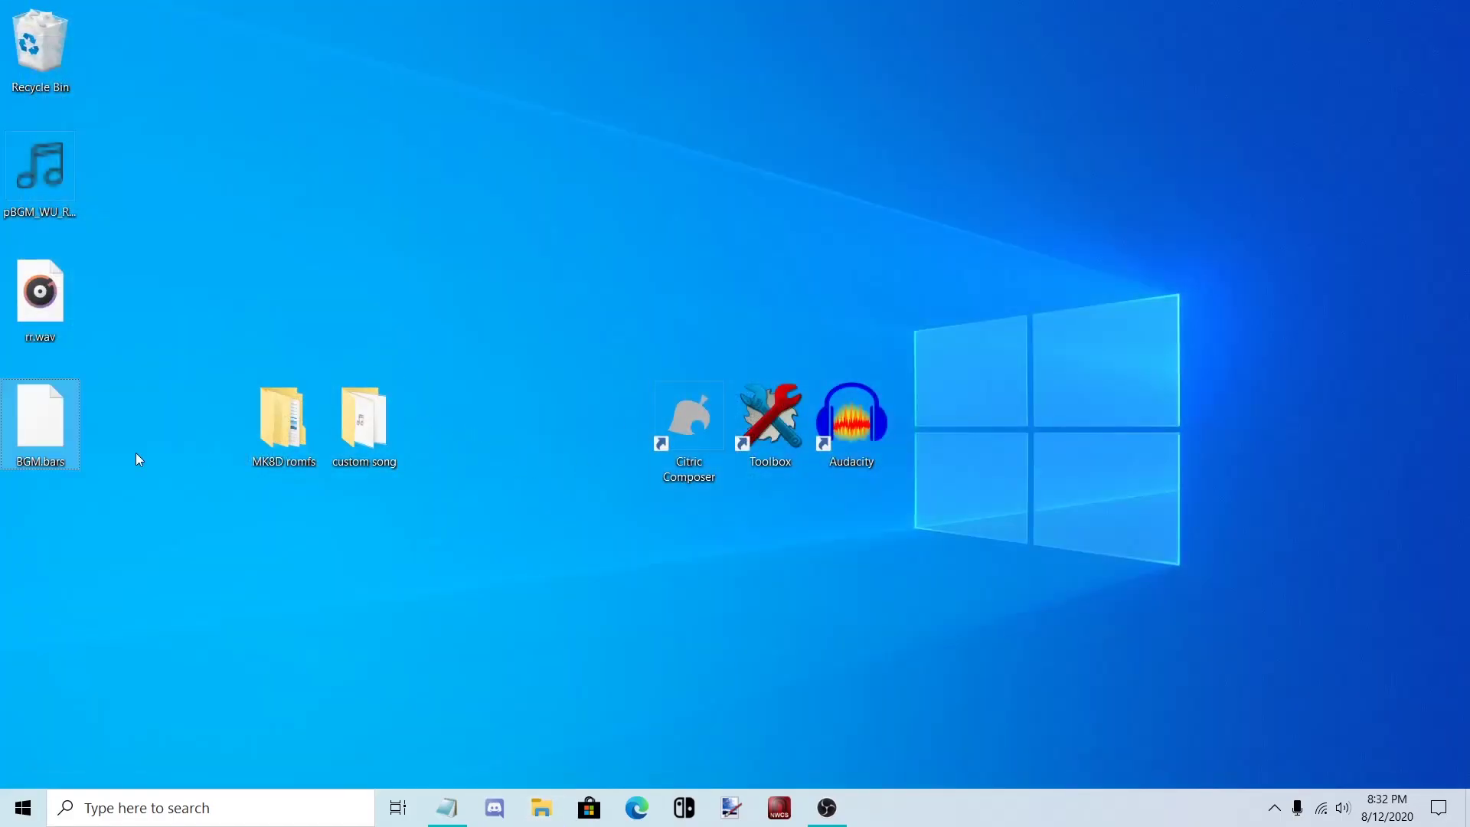
pyautogui.moveTo(40, 421); pyautogui.dragTo(455, 432)
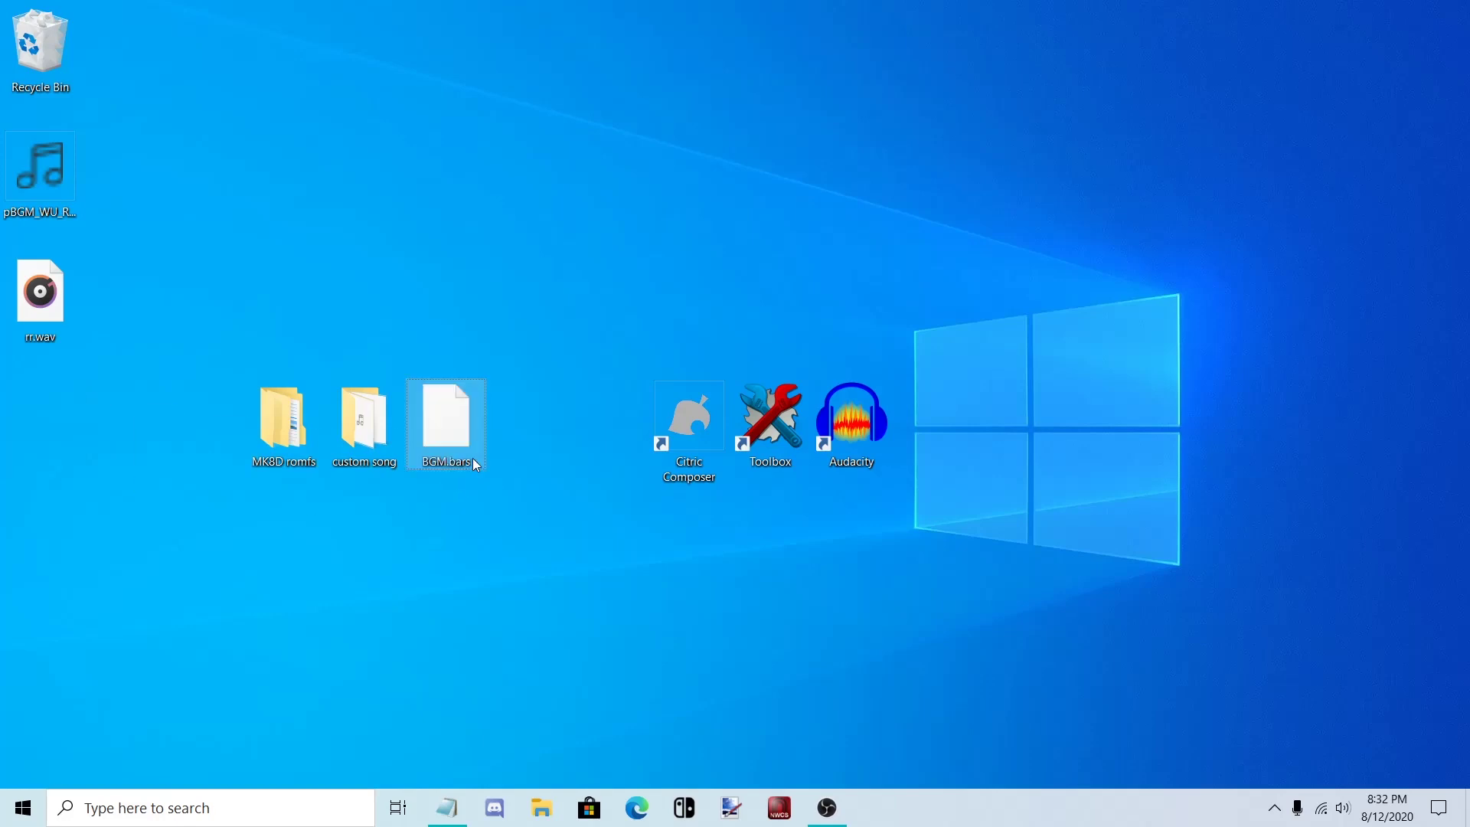
# Launch Switch Toolbox, open BGM.bars in it, expand its Audio track list and maximize
pyautogui.click(759, 421)
pyautogui.doubleClick(759, 421)
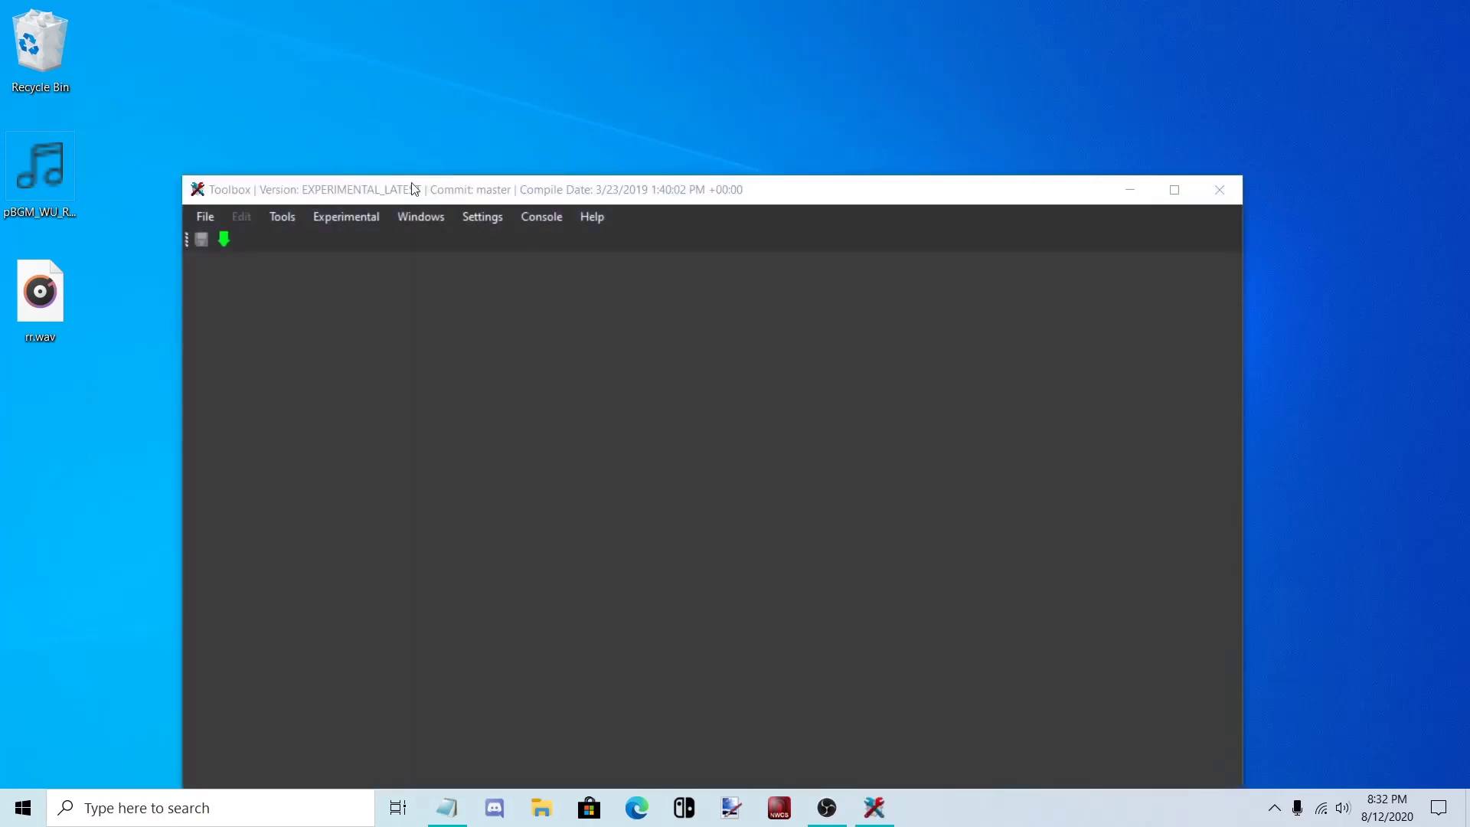
pyautogui.moveTo(410, 181); pyautogui.dragTo(815, 107)
pyautogui.moveTo(447, 439); pyautogui.dragTo(797, 280)
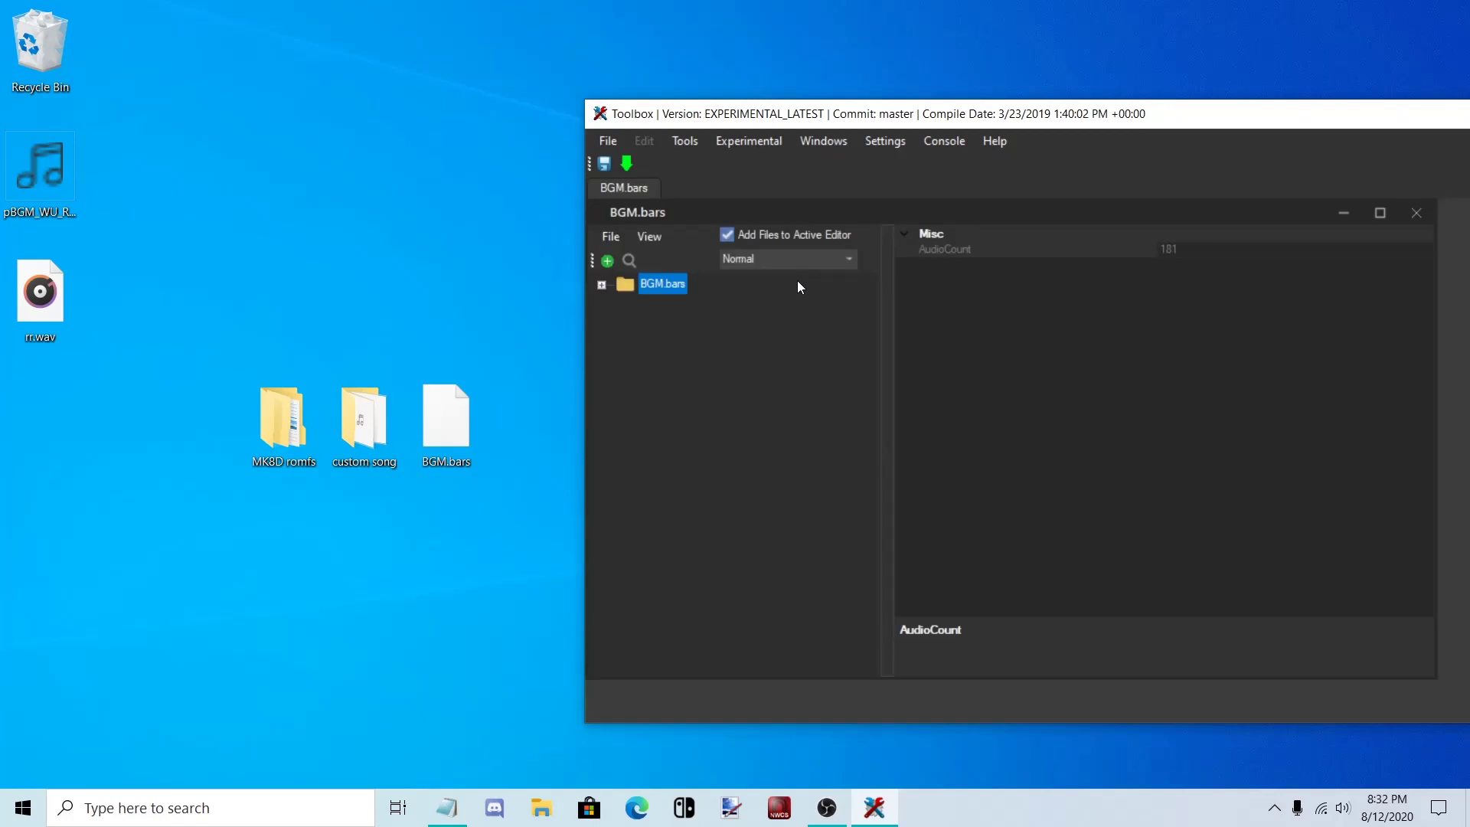
pyautogui.click(601, 285)
pyautogui.click(626, 325)
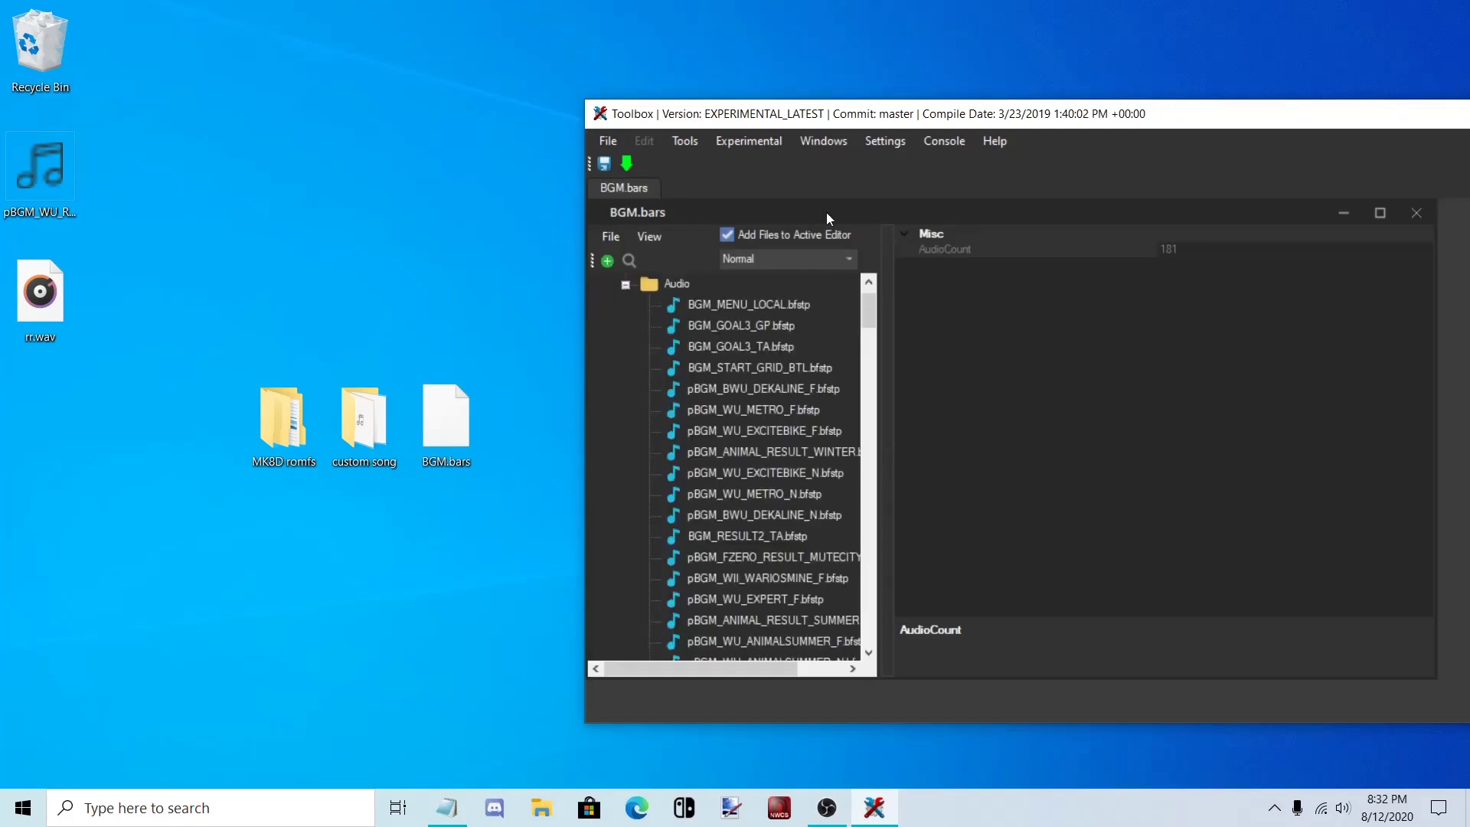
pyautogui.doubleClick(1446, 122)
pyautogui.click(795, 106)
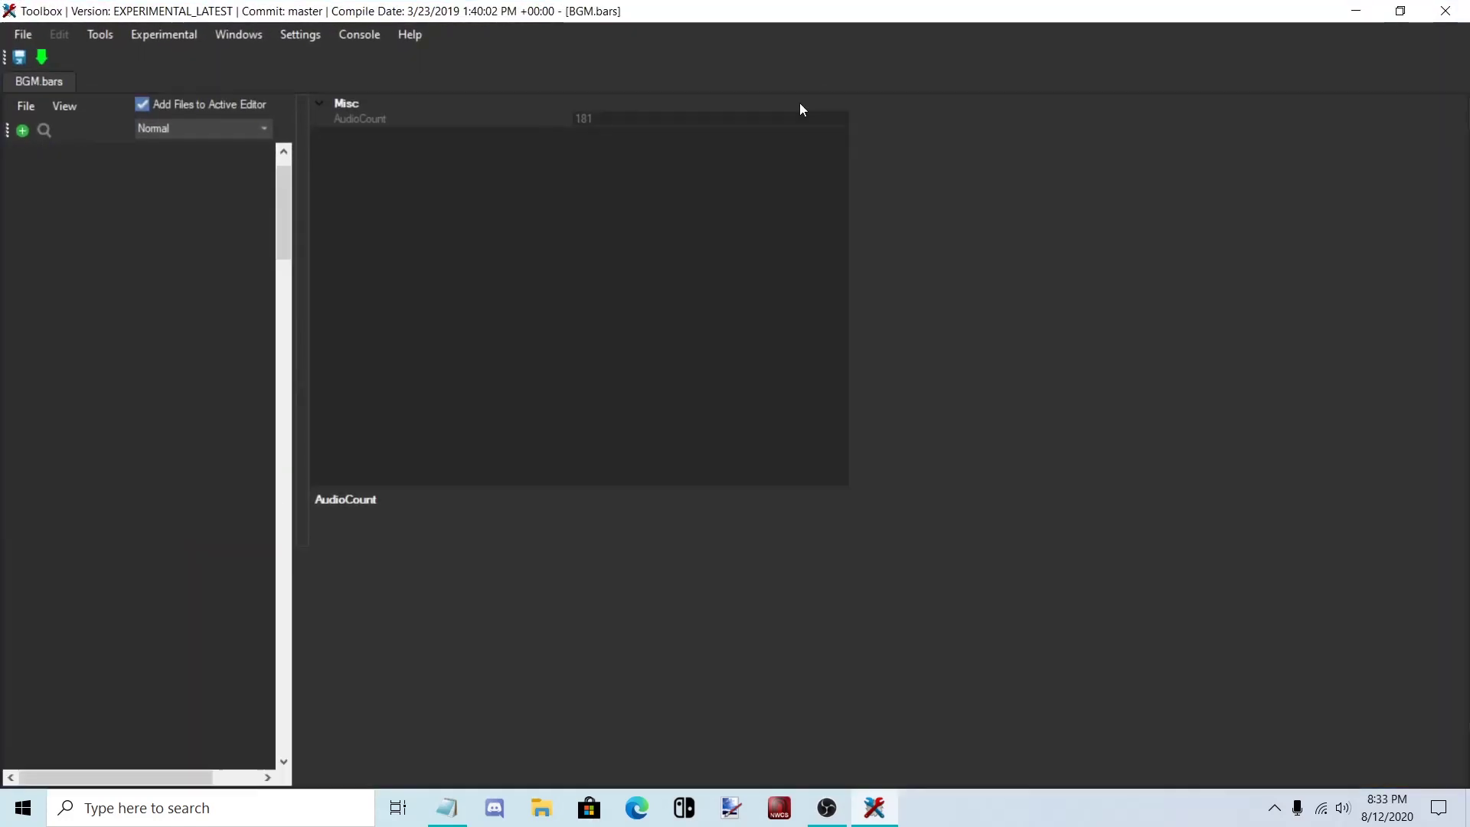
# Search the archive for 'rainbow' and bring up the pBGM_WU_RAINBOW_ROAD_N.bfstp entry's actions
pyautogui.click(44, 130)
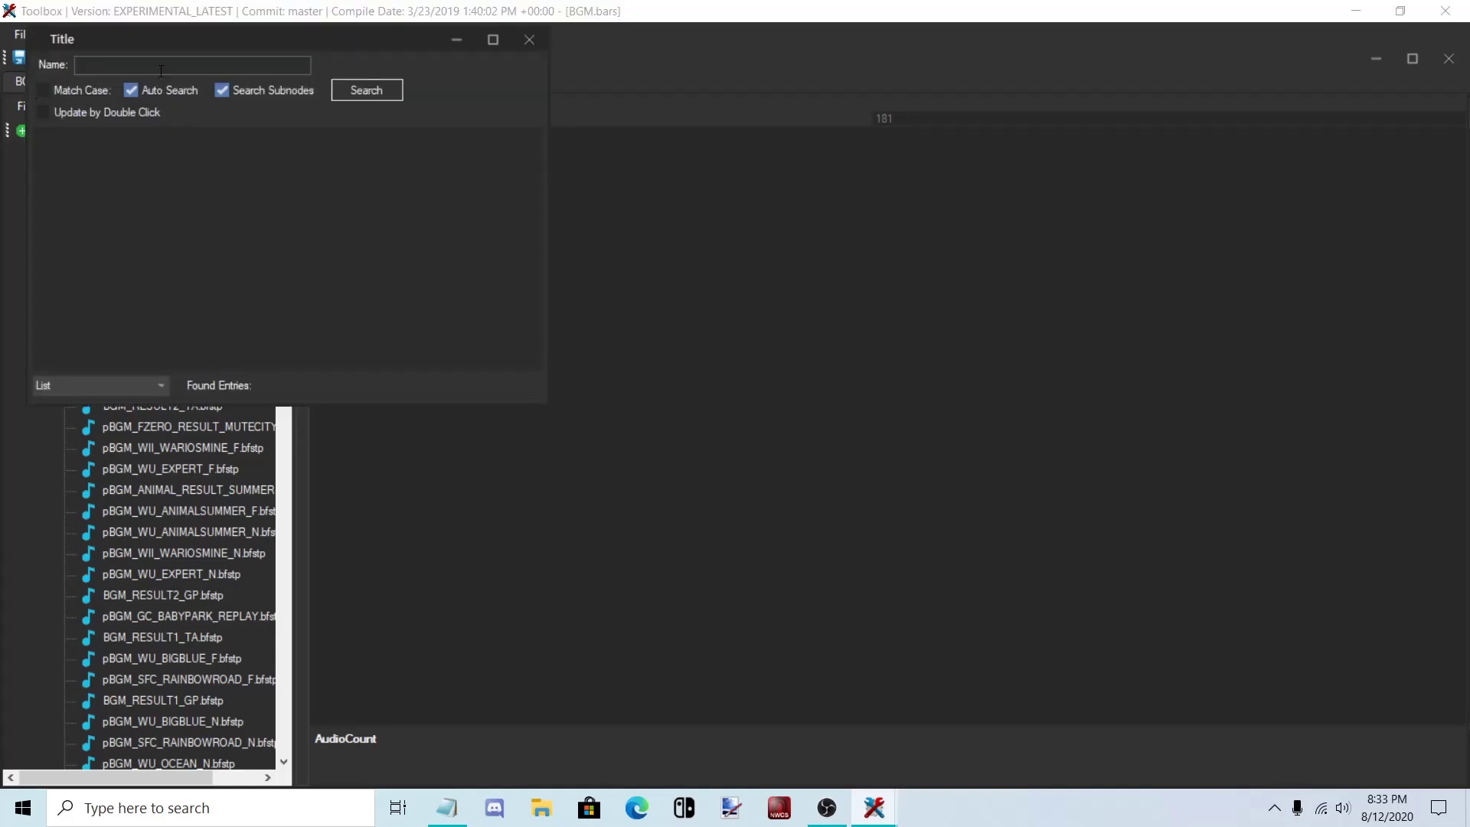
pyautogui.write('rainbow')
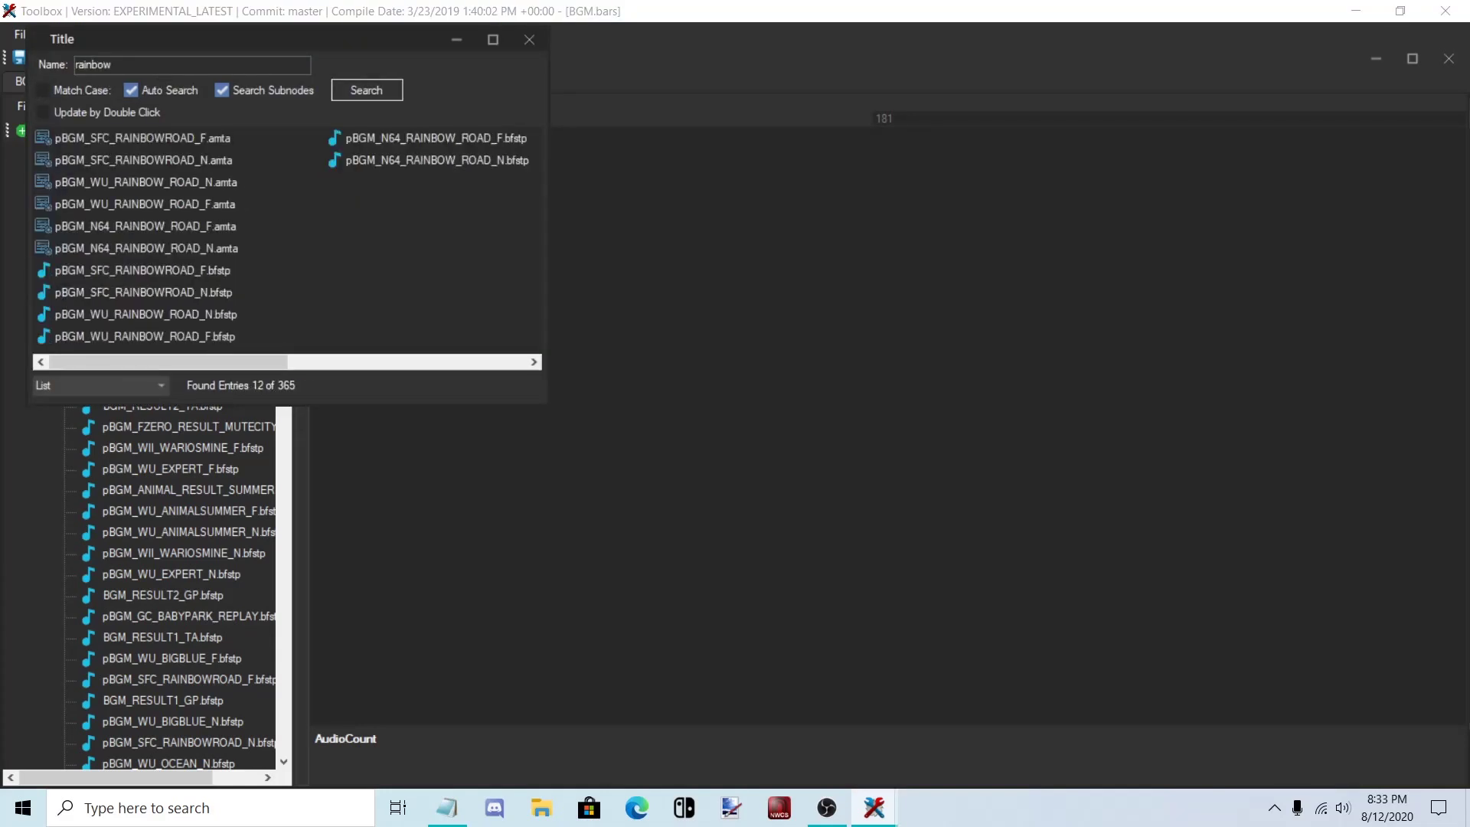
pyautogui.click(493, 39)
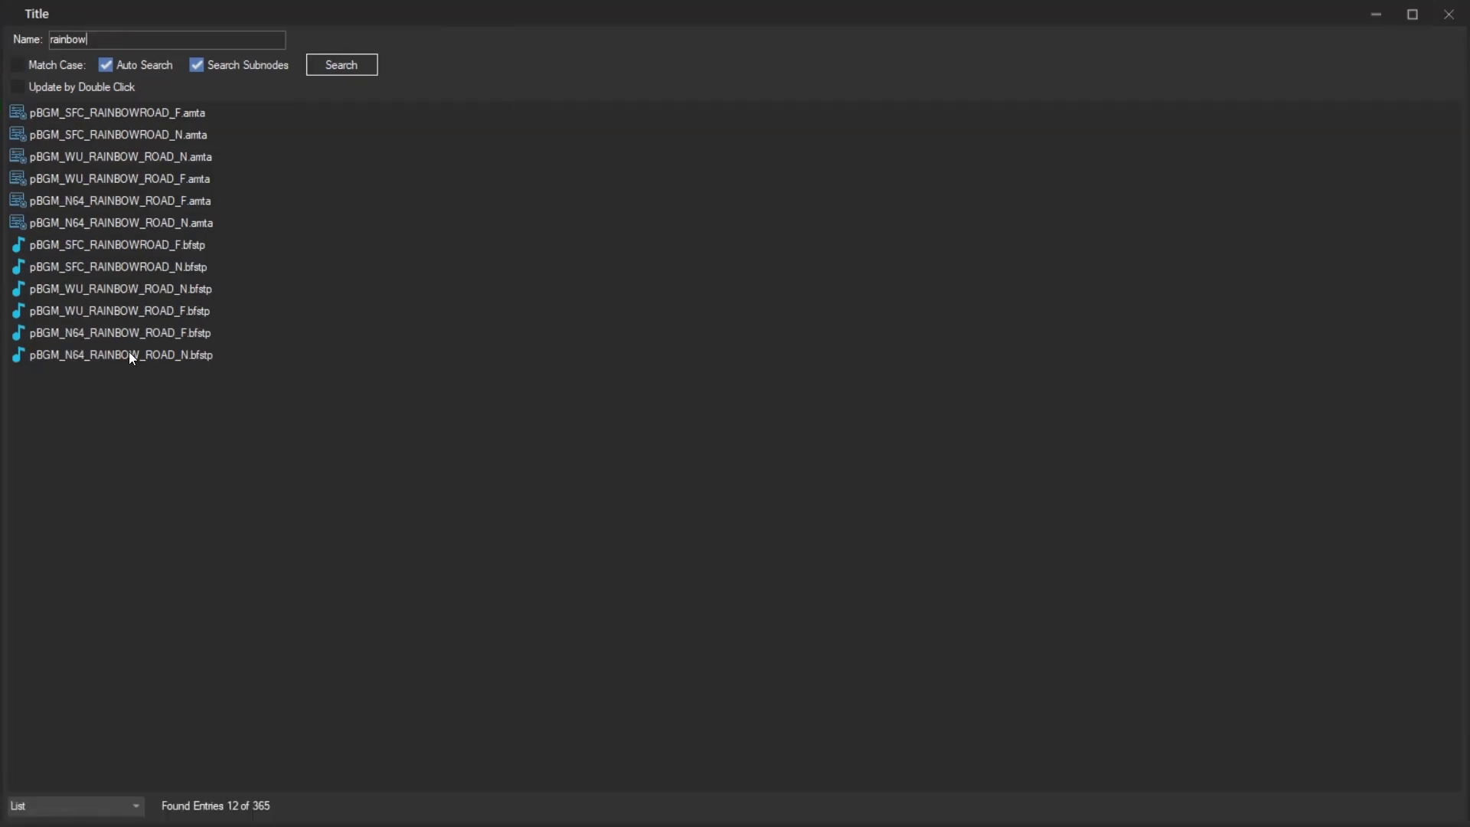
pyautogui.click(143, 293)
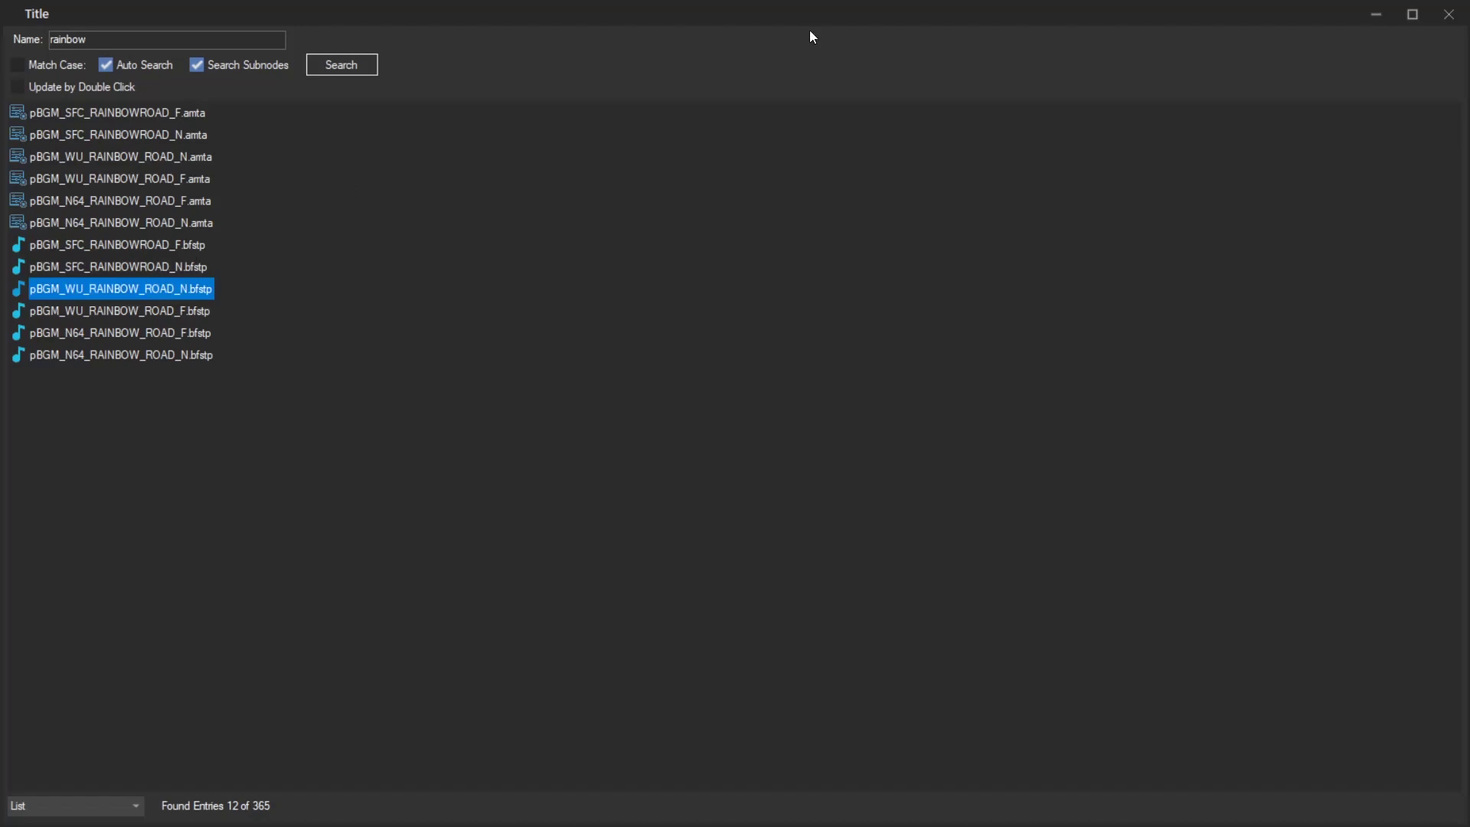
pyautogui.click(1411, 14)
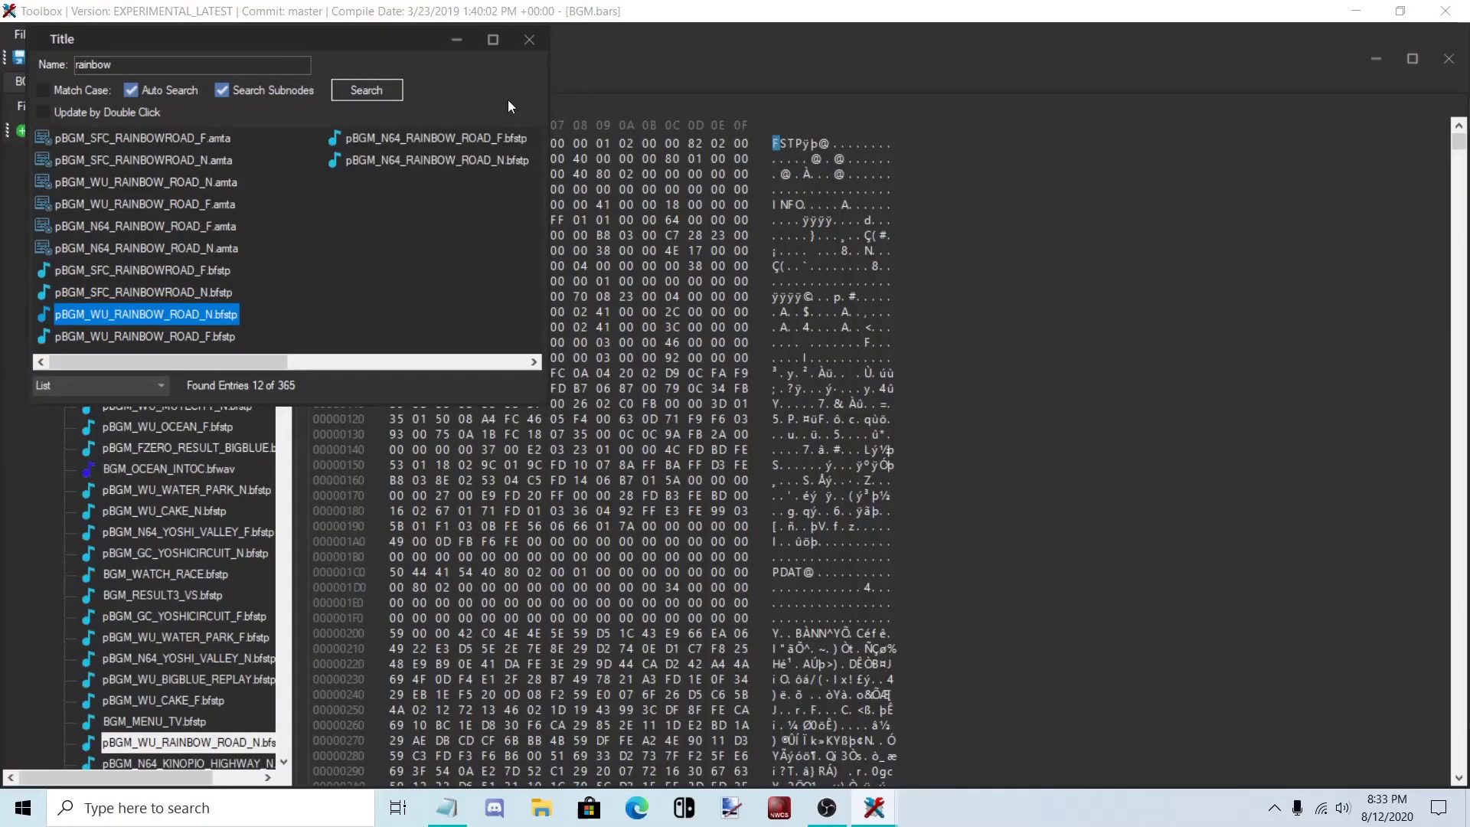
pyautogui.click(458, 46)
pyautogui.scroll(-5, 126, 539)
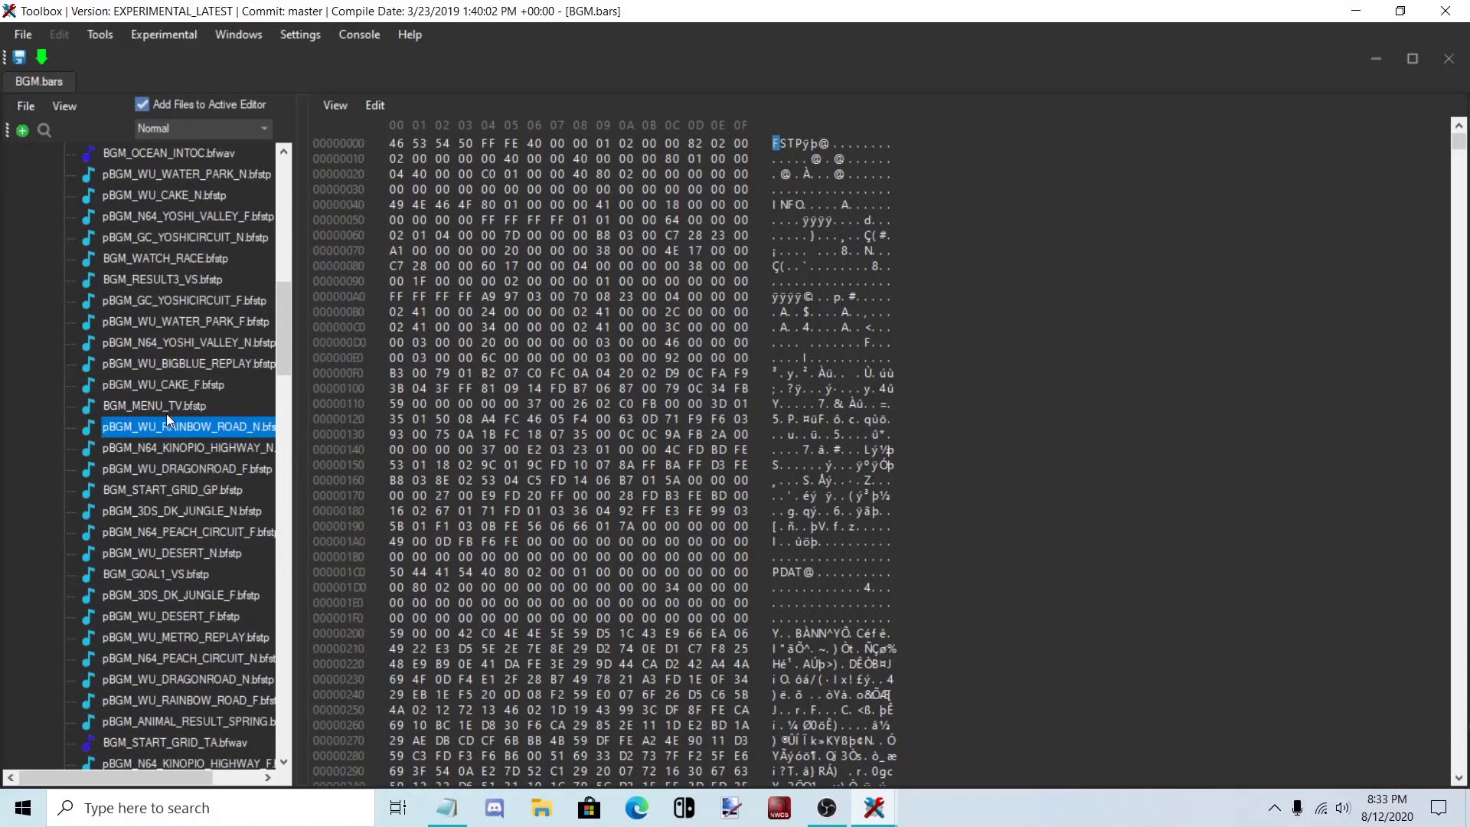
pyautogui.rightClick(169, 426)
# Replace the RAINBOW_ROAD_N entry with prefetch.bfstp from the custom song folder
pyautogui.click(220, 457)
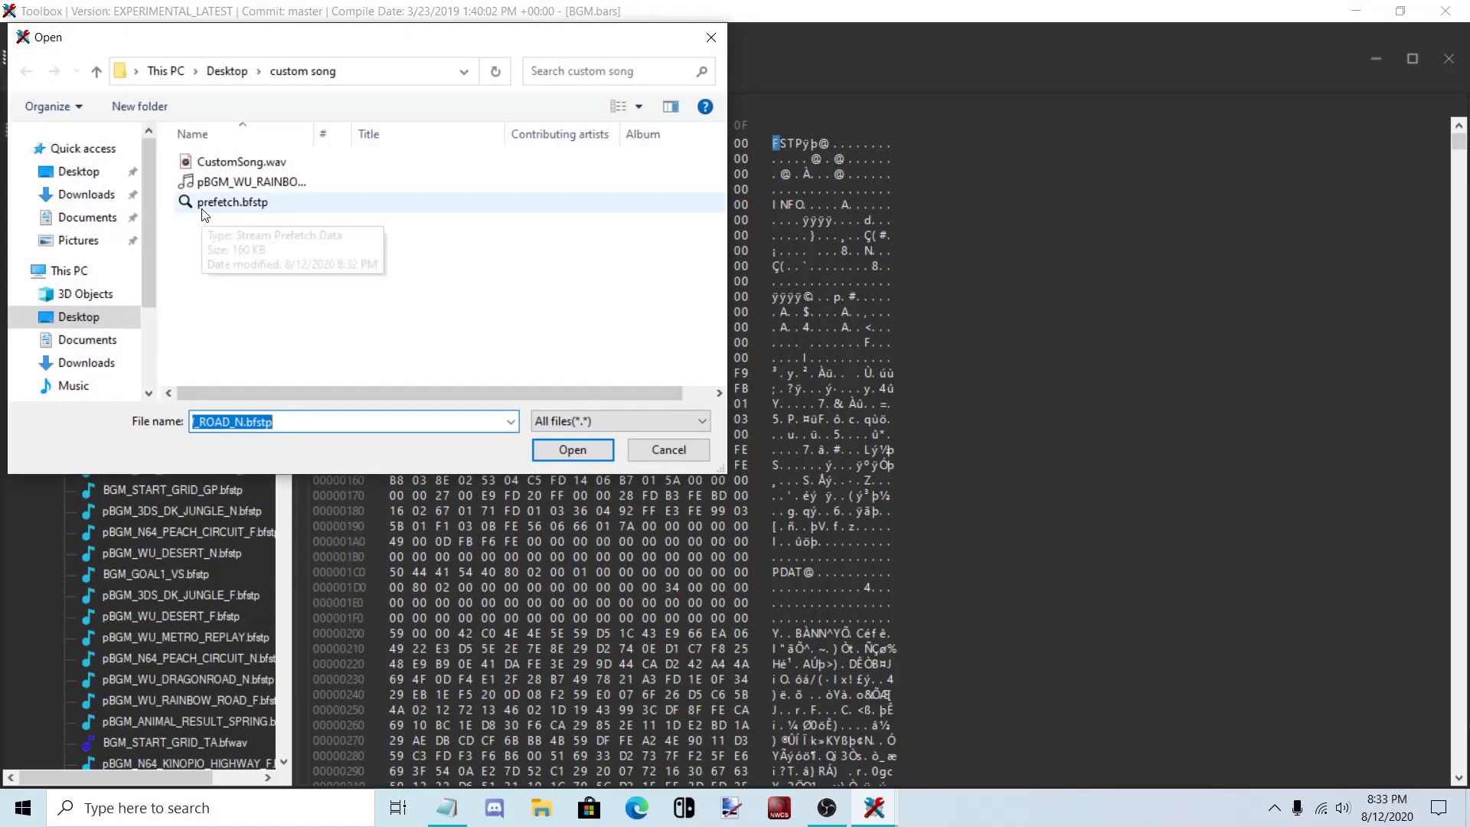
pyautogui.click(274, 205)
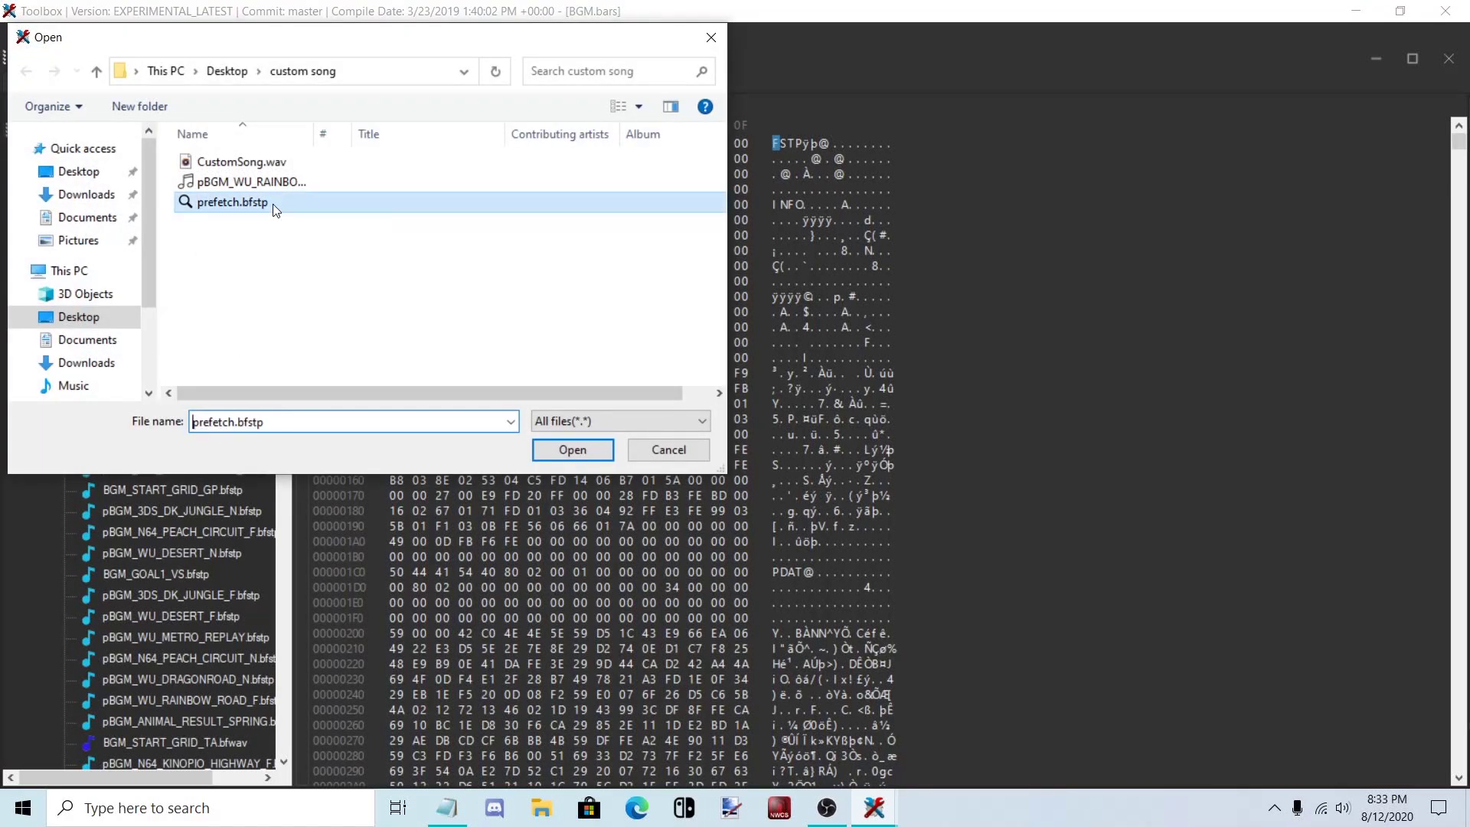
pyautogui.doubleClick(272, 204)
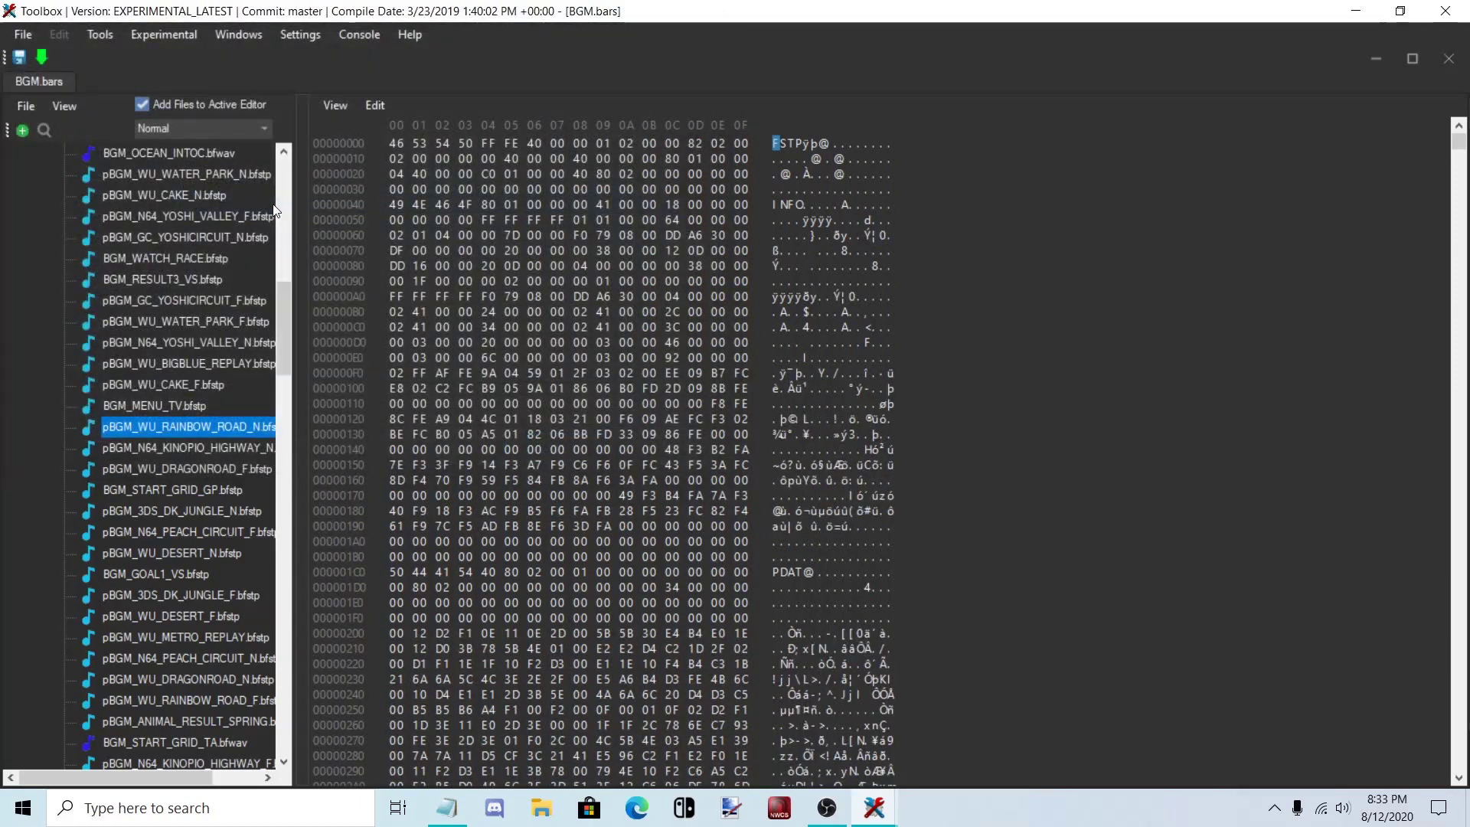
# Save the modified BGM.bars and confirm the save
pyautogui.click(23, 36)
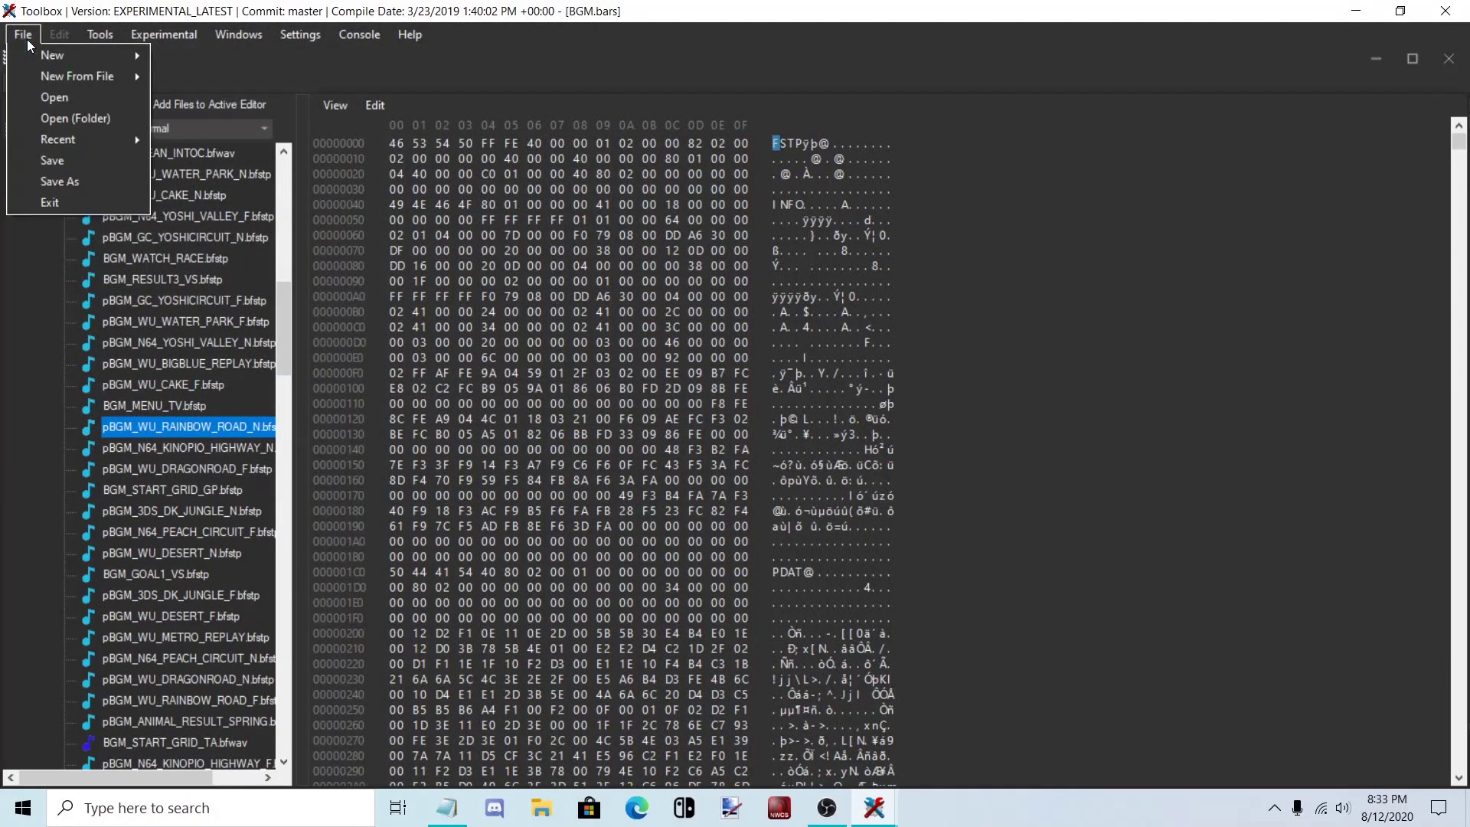
pyautogui.click(63, 162)
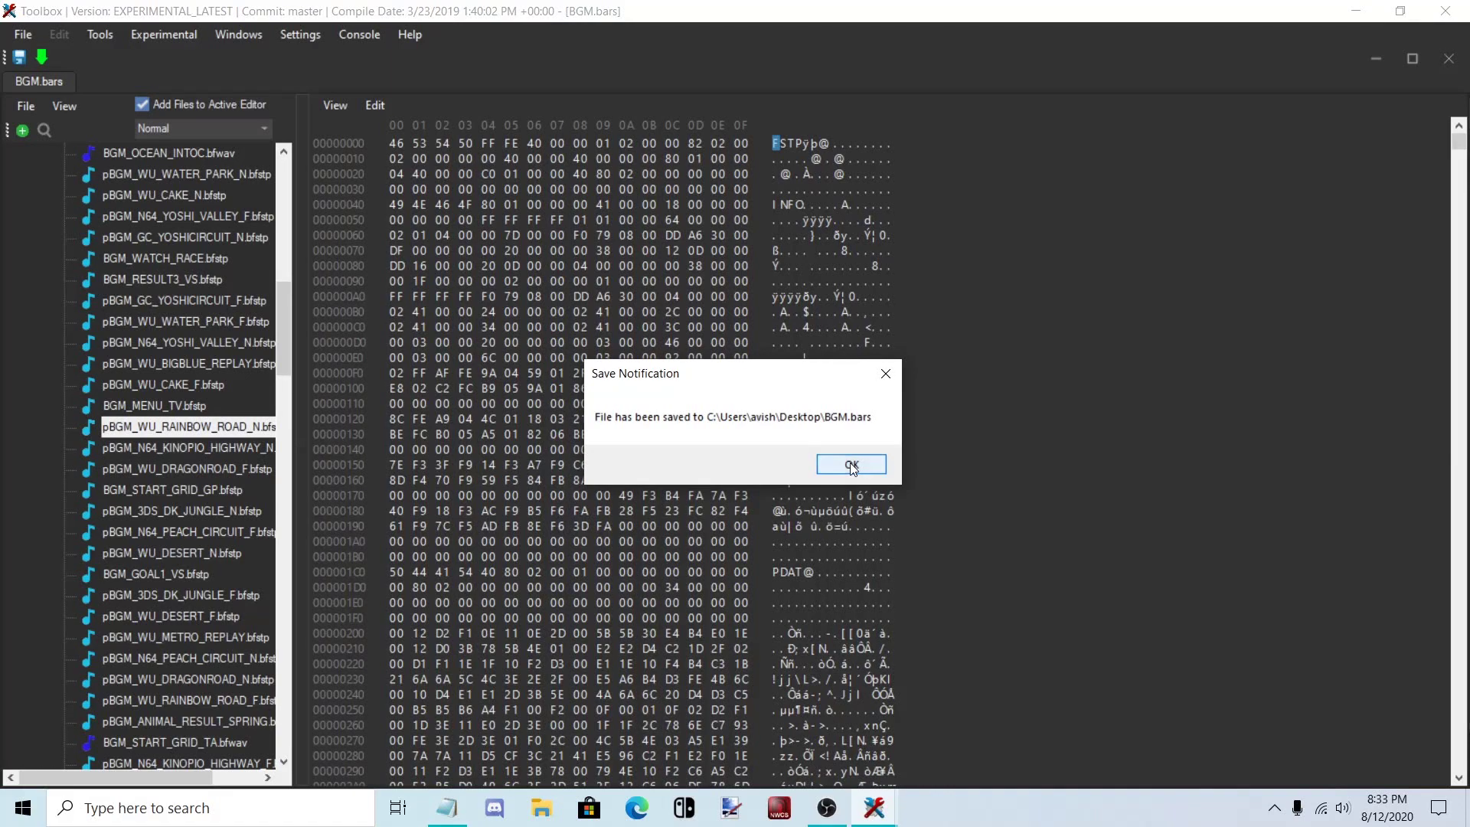
pyautogui.click(850, 464)
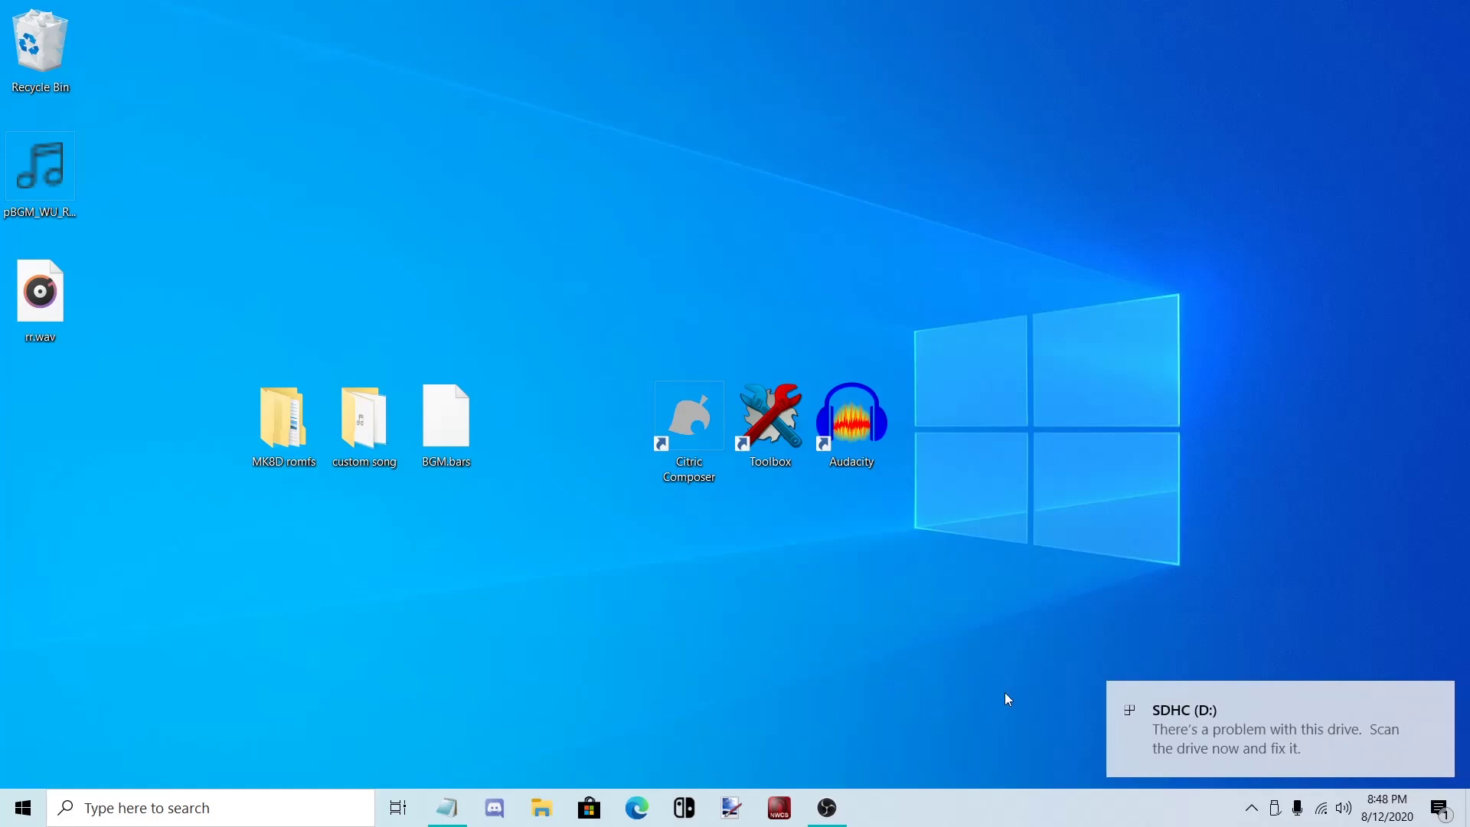
pyautogui.click(1203, 709)
pyautogui.click(758, 468)
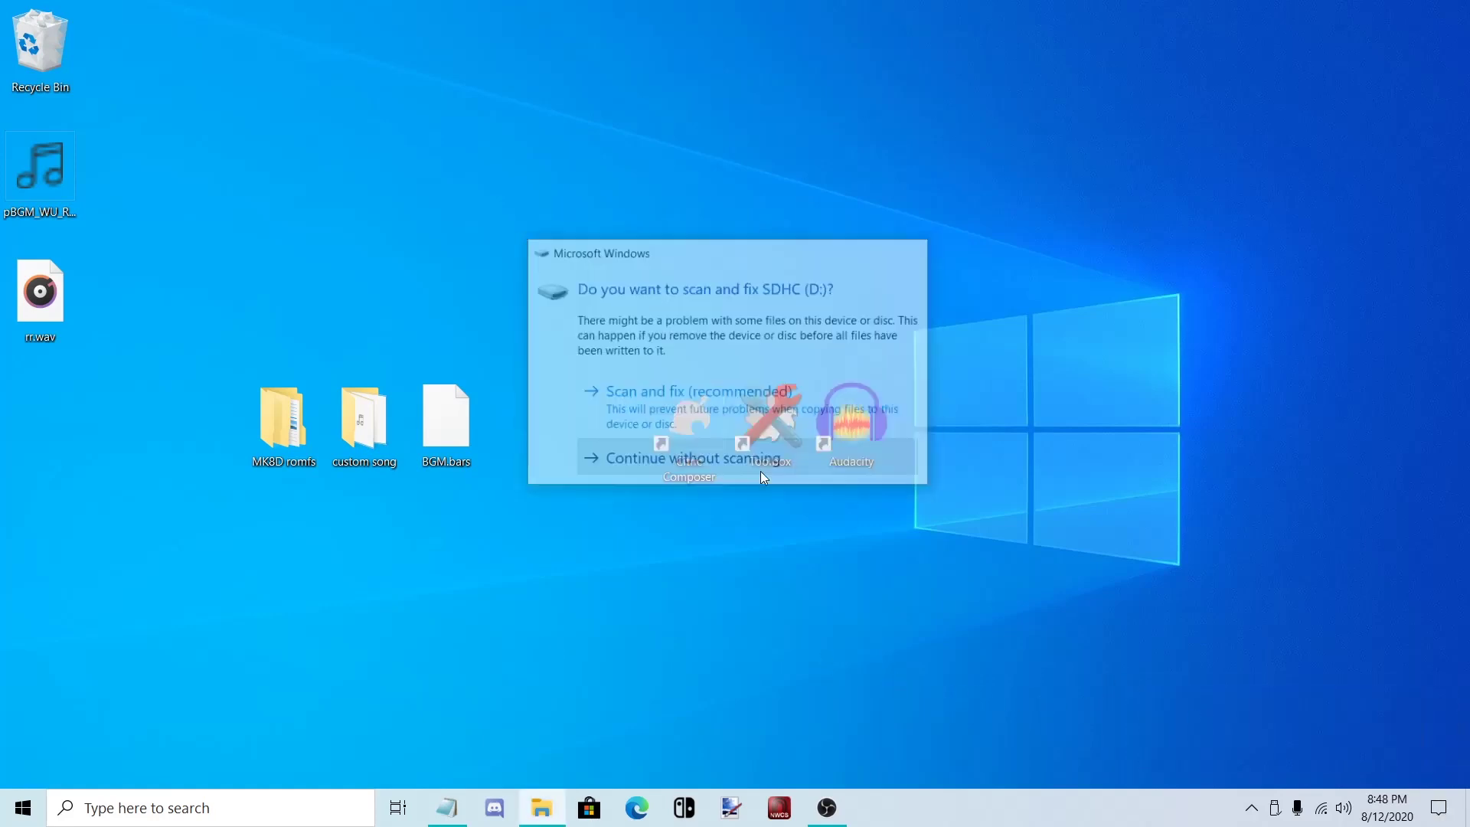
pyautogui.doubleClick(414, 11)
pyautogui.moveTo(413, 11); pyautogui.dragTo(1026, 102)
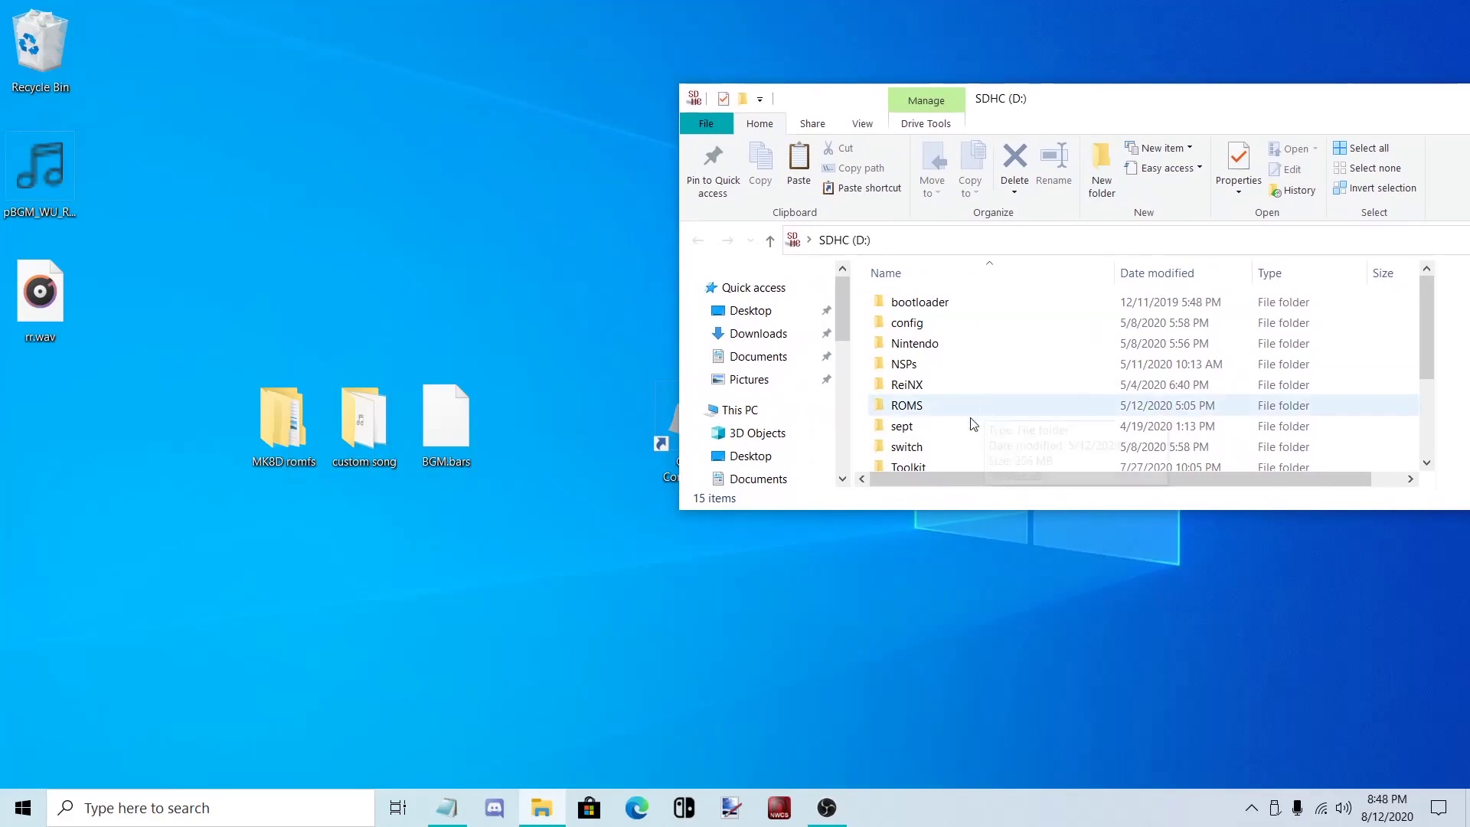
pyautogui.scroll(-1, 967, 416)
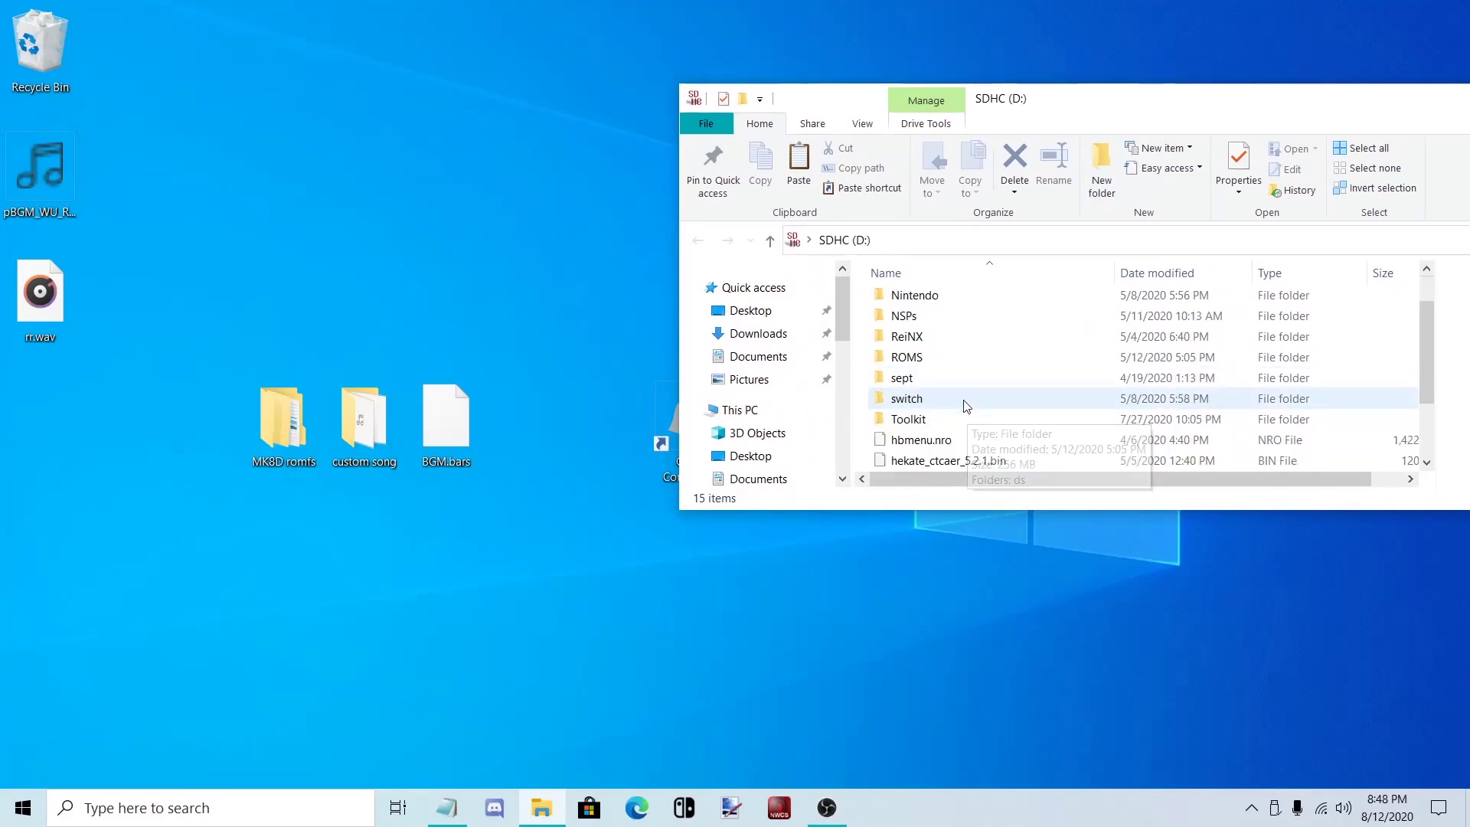
pyautogui.doubleClick(963, 338)
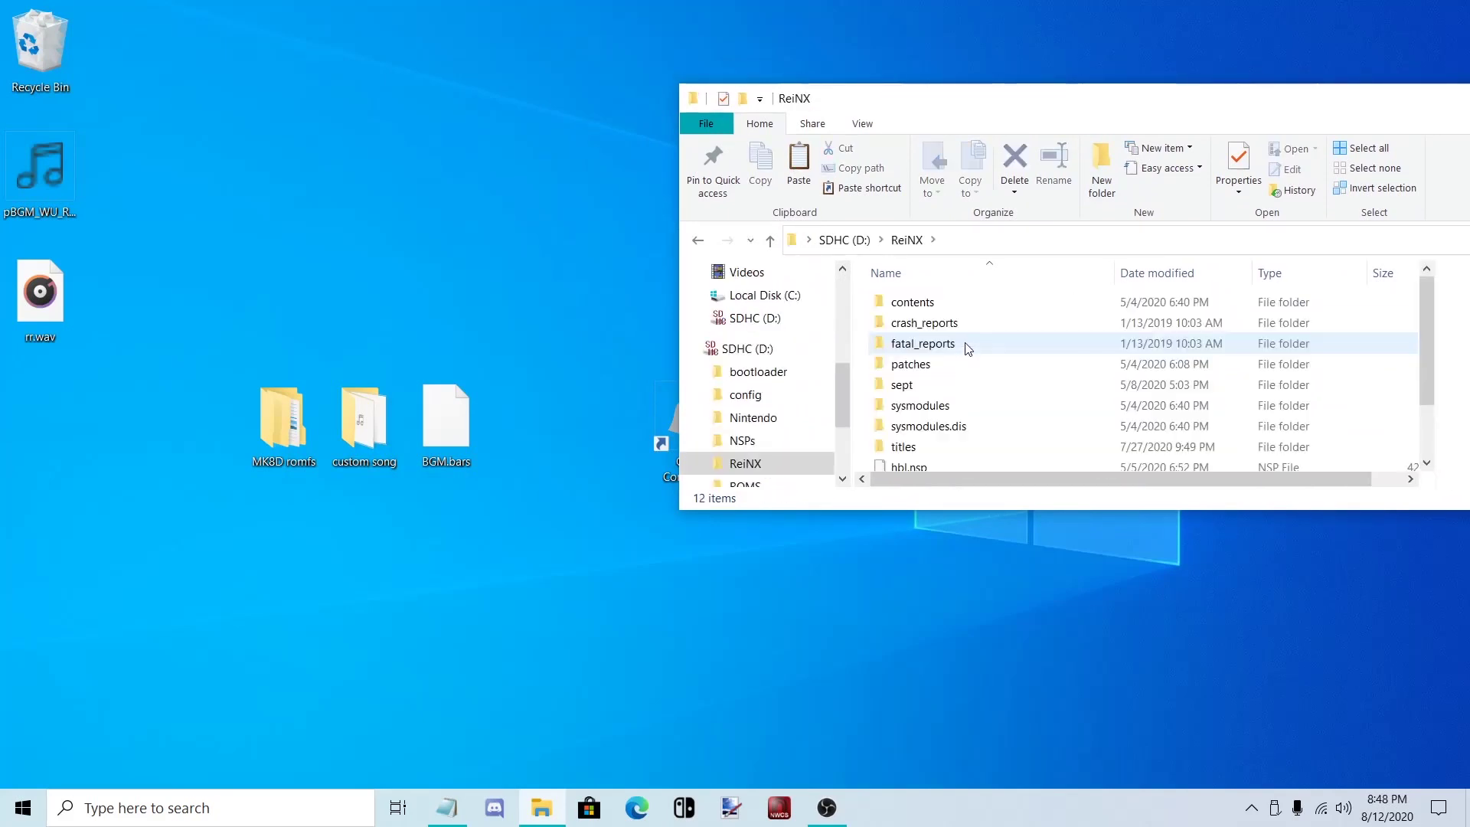
pyautogui.doubleClick(967, 303)
pyautogui.doubleClick(963, 426)
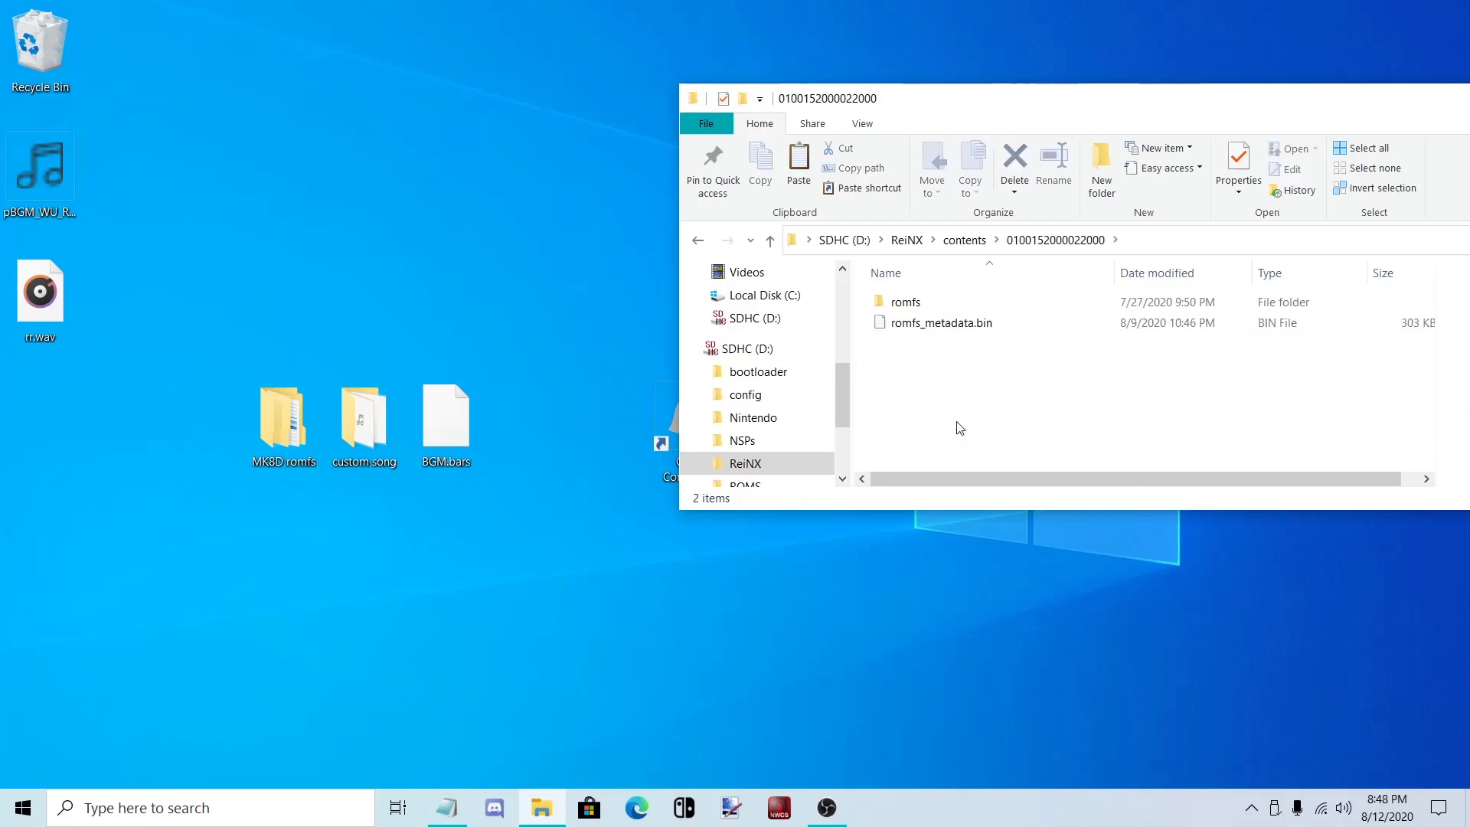
pyautogui.click(931, 328)
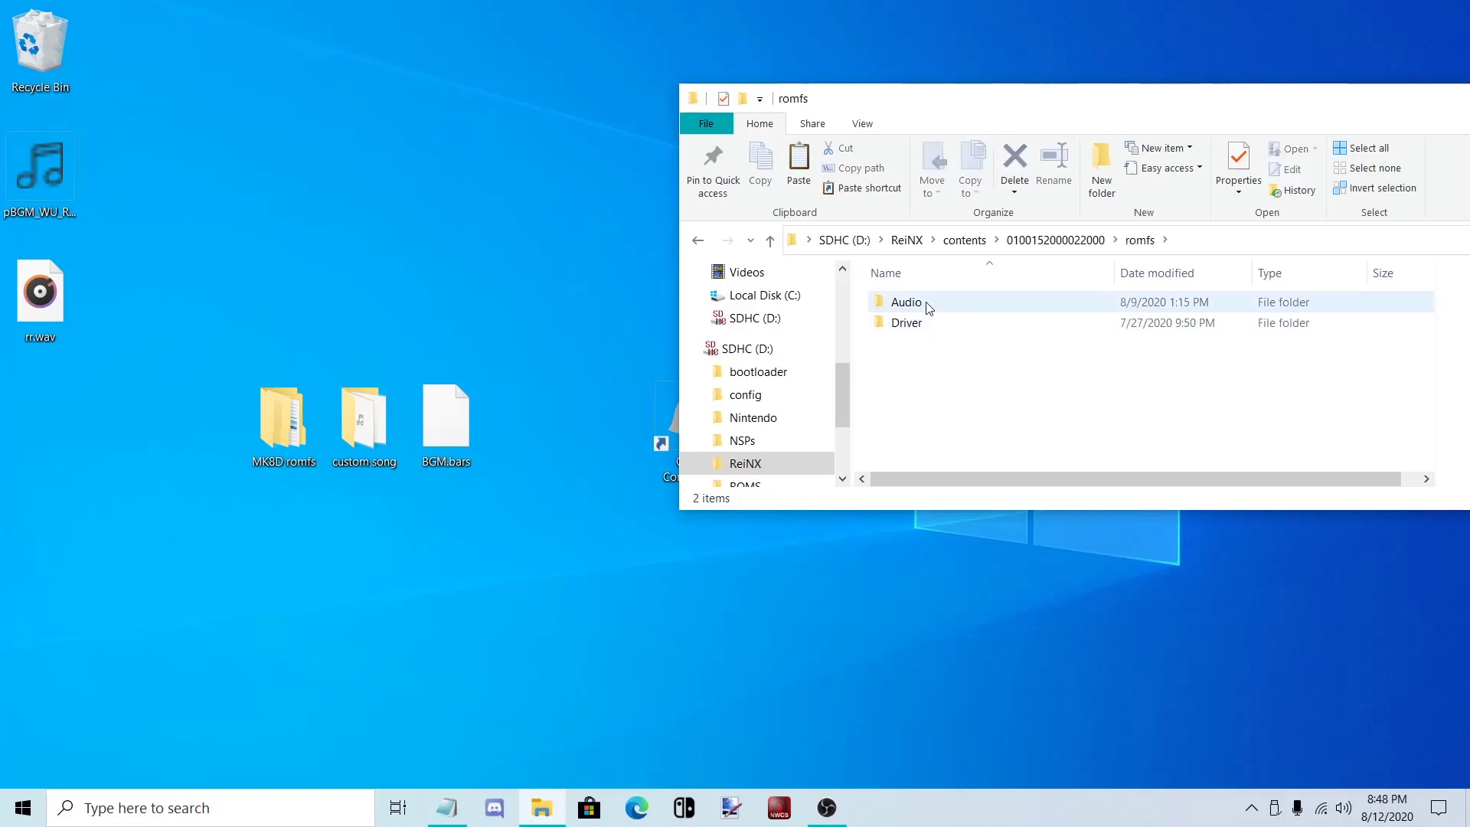
pyautogui.doubleClick(926, 305)
pyautogui.doubleClick(926, 326)
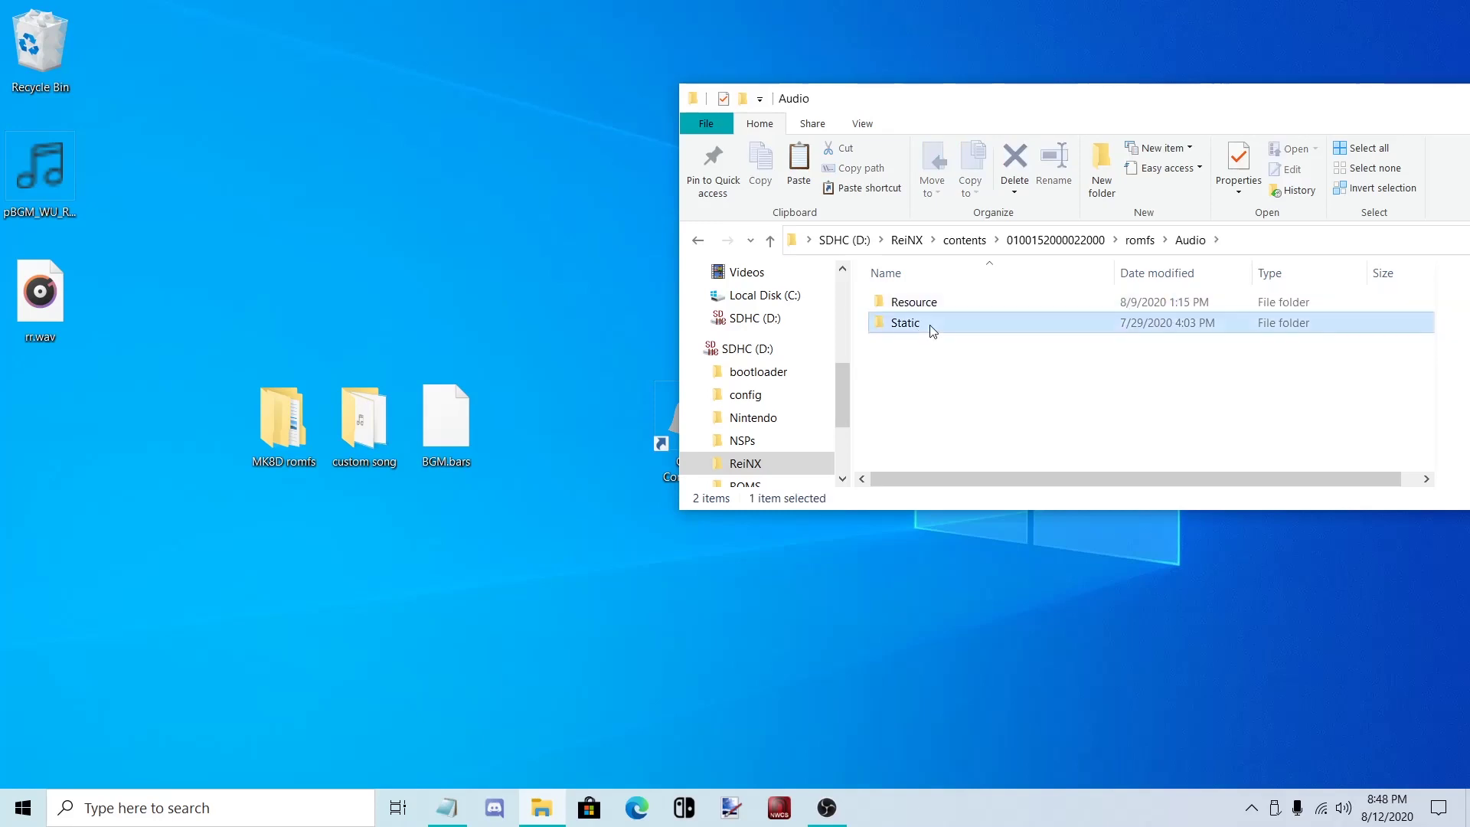
pyautogui.moveTo(453, 442); pyautogui.dragTo(917, 382)
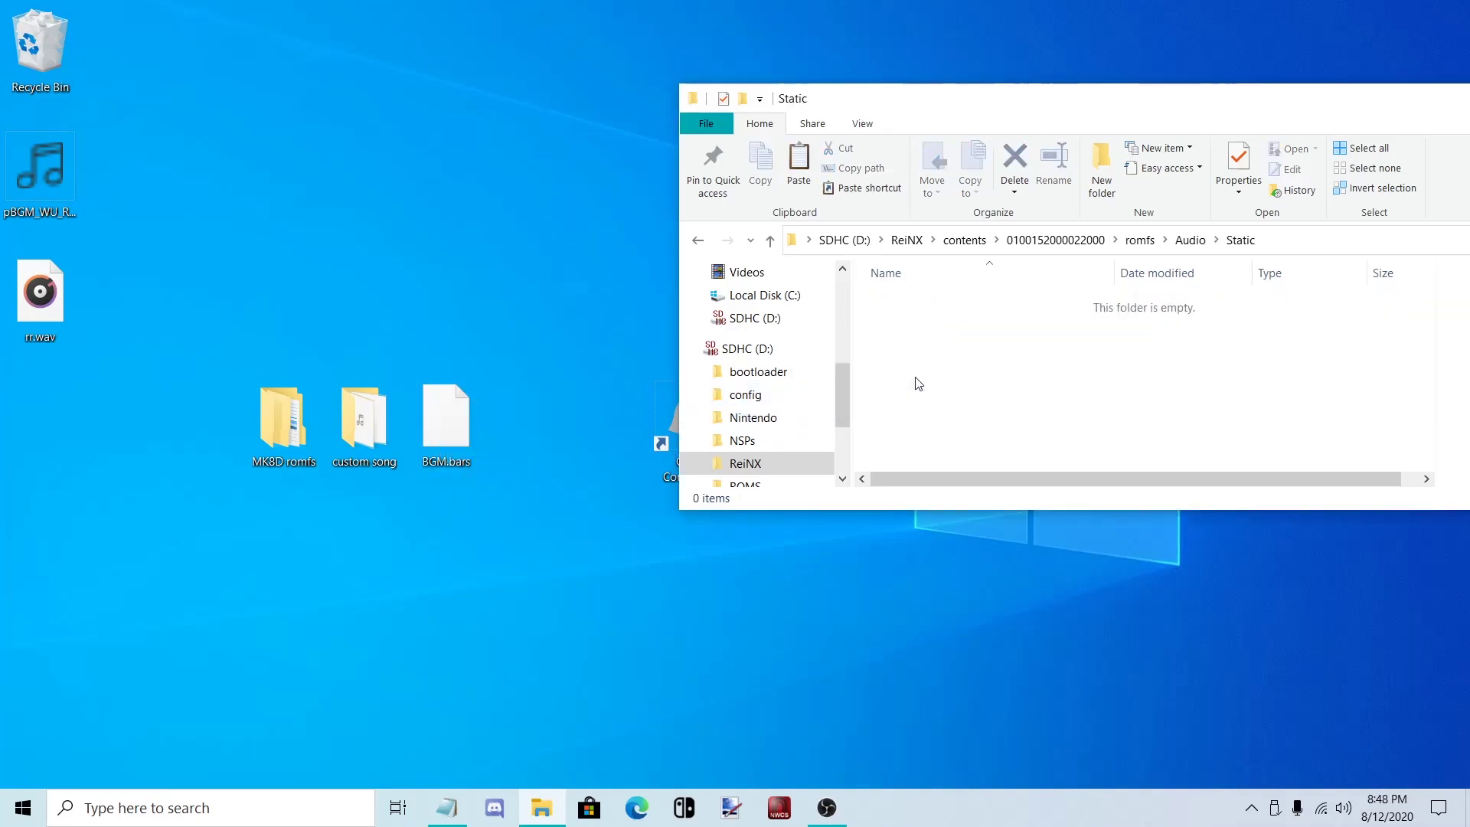
# Copy the custom song's .bfstm stream into the SD card's Audio\Resource\Stream folder
pyautogui.click(1060, 350)
pyautogui.press('BackSpace')
pyautogui.doubleClick(986, 306)
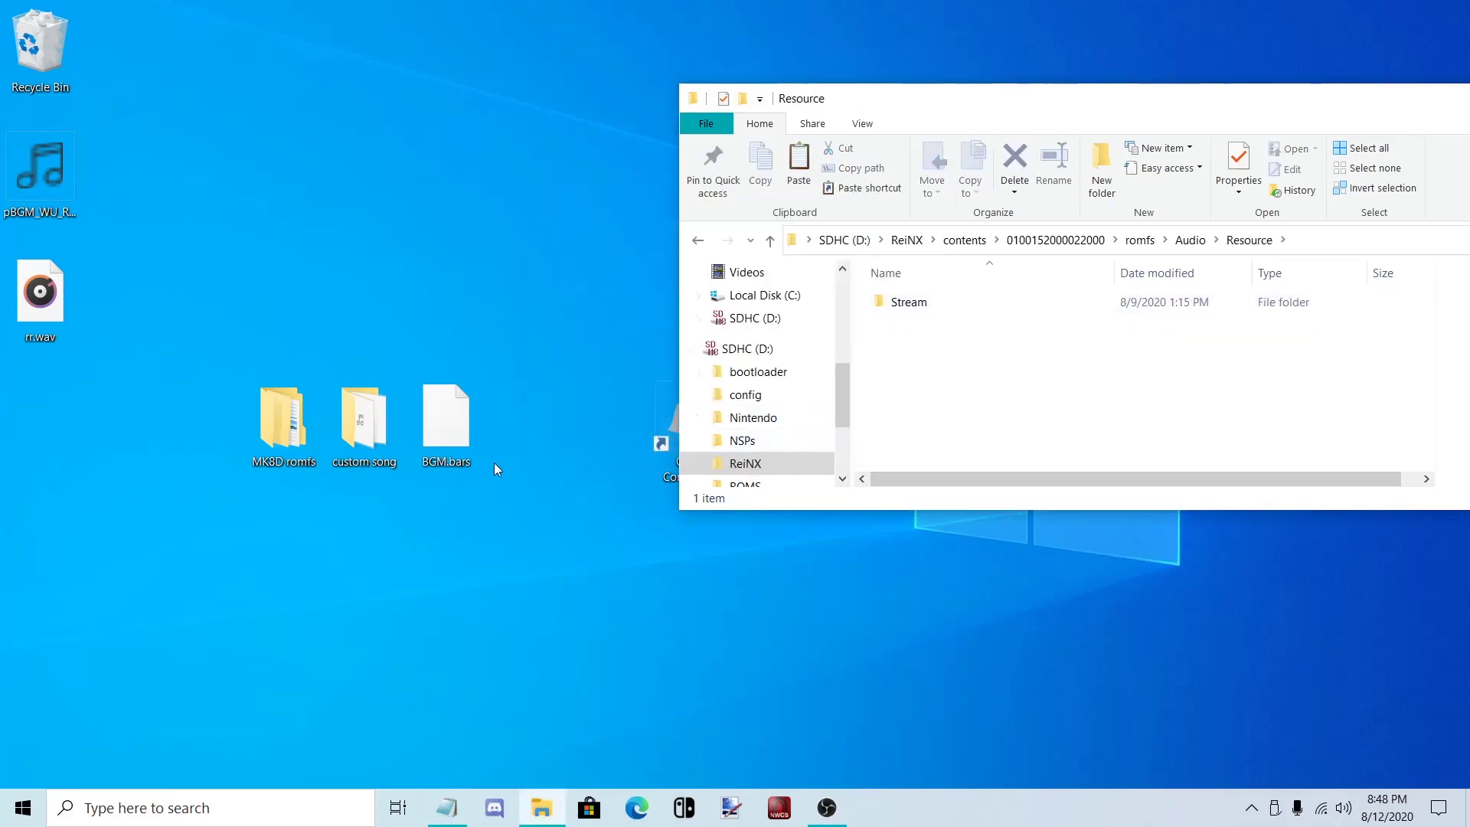
pyautogui.click(369, 447)
pyautogui.doubleClick(368, 449)
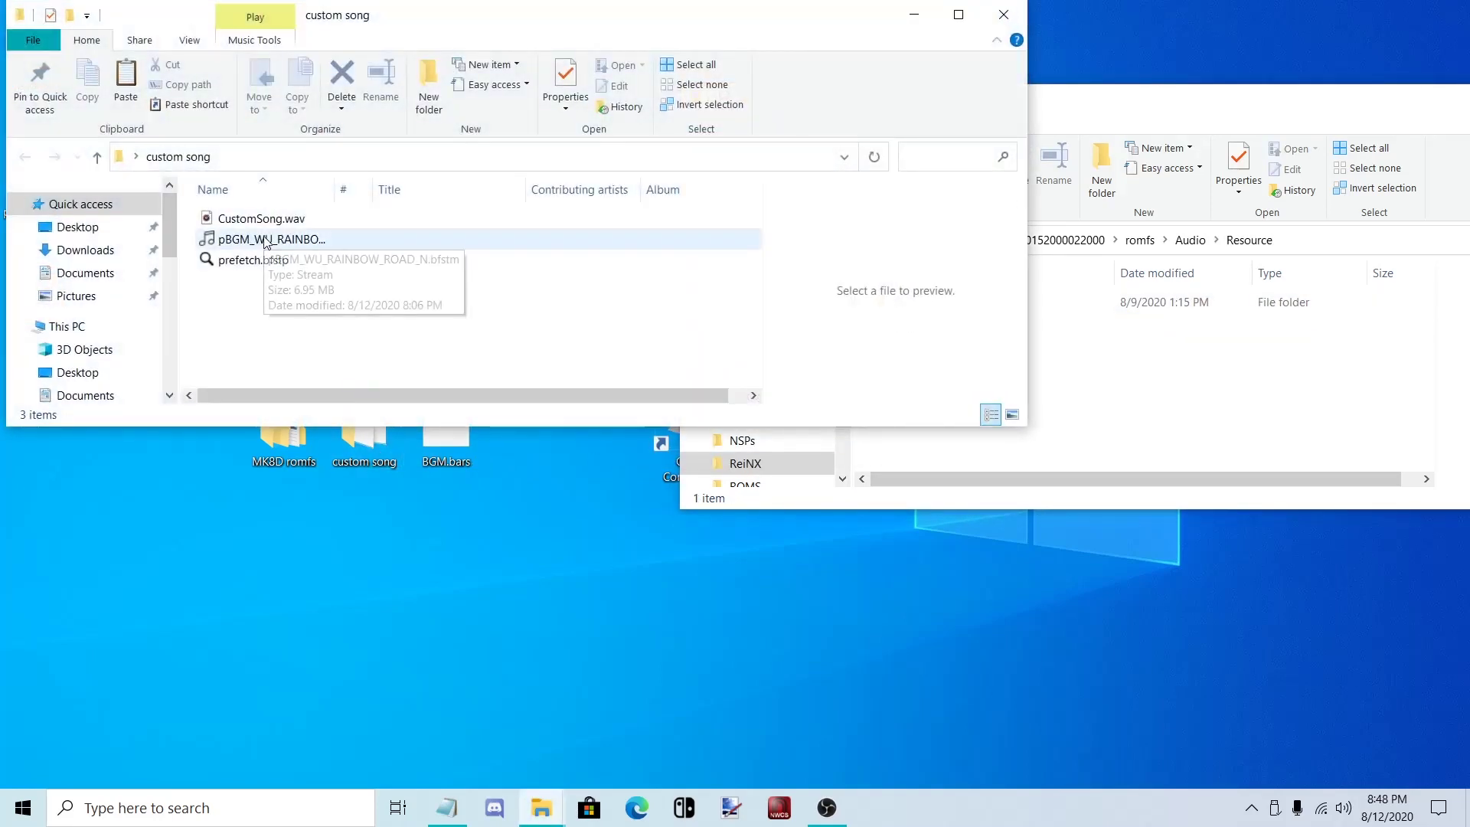
pyautogui.click(266, 240)
pyautogui.moveTo(577, 251); pyautogui.dragTo(1069, 298)
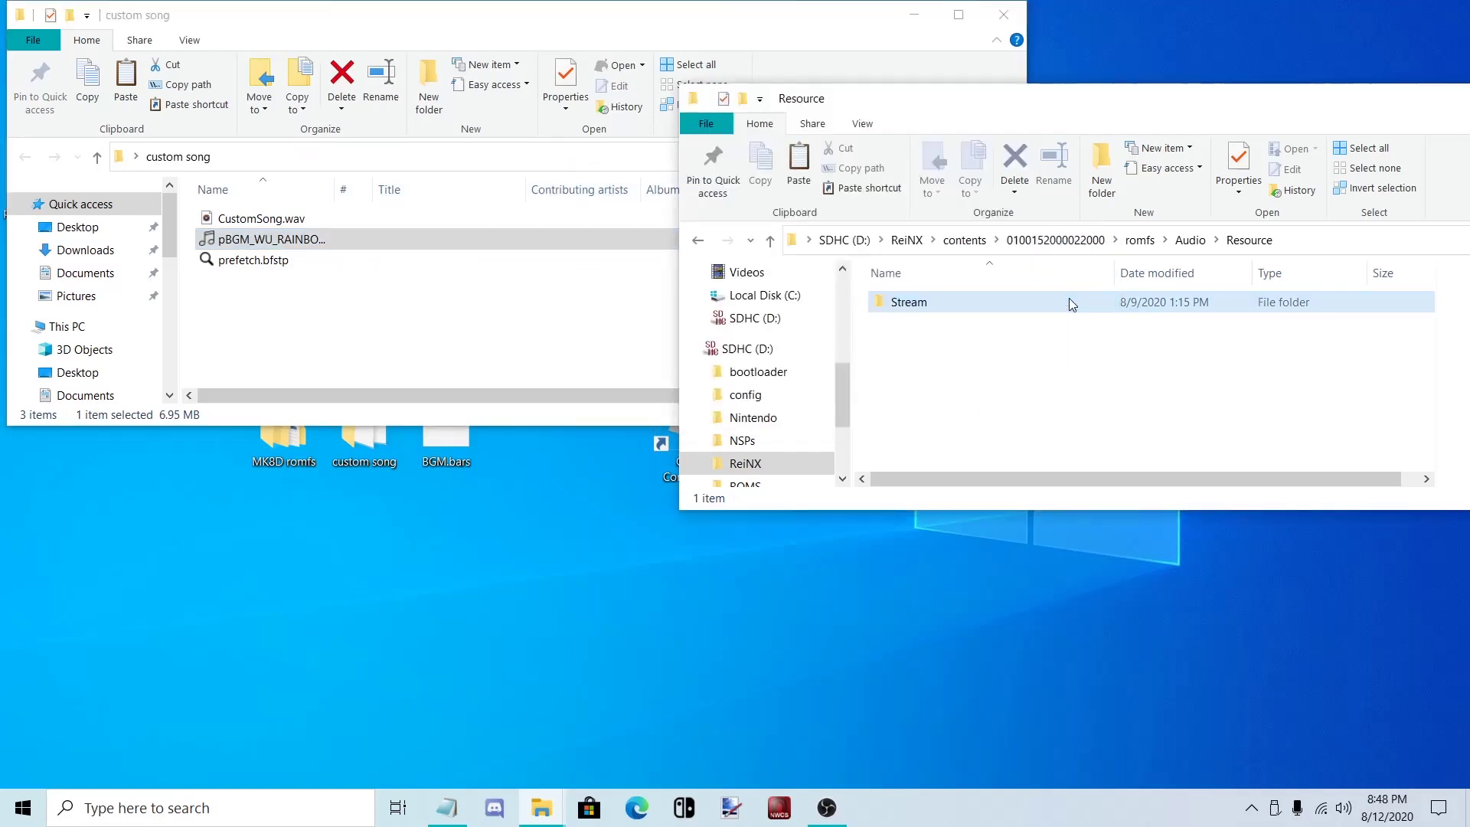
pyautogui.doubleClick(1069, 302)
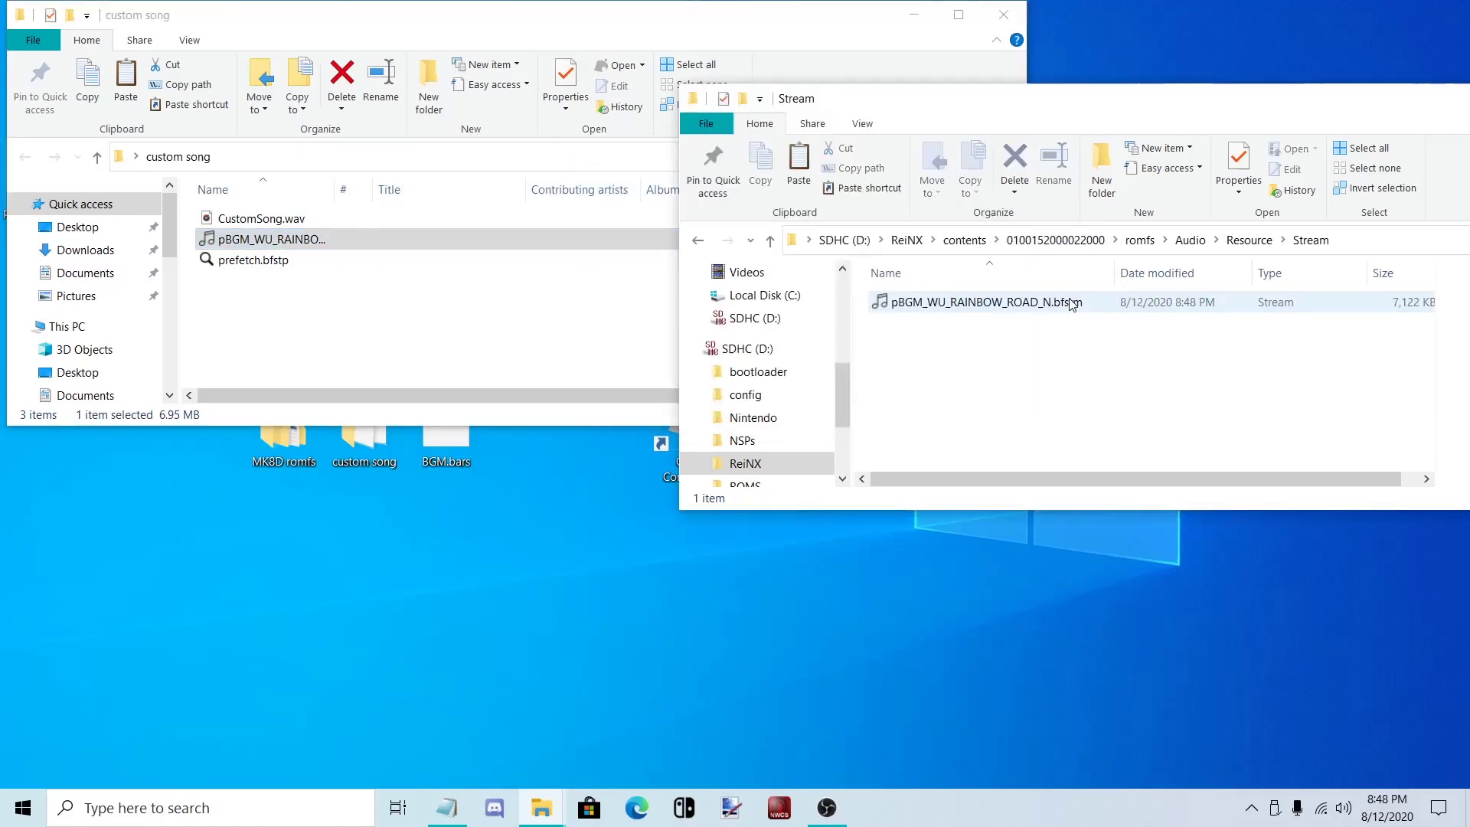
pyautogui.click(1005, 17)
pyautogui.moveTo(1159, 98); pyautogui.dragTo(657, 66)
pyautogui.click(1167, 66)
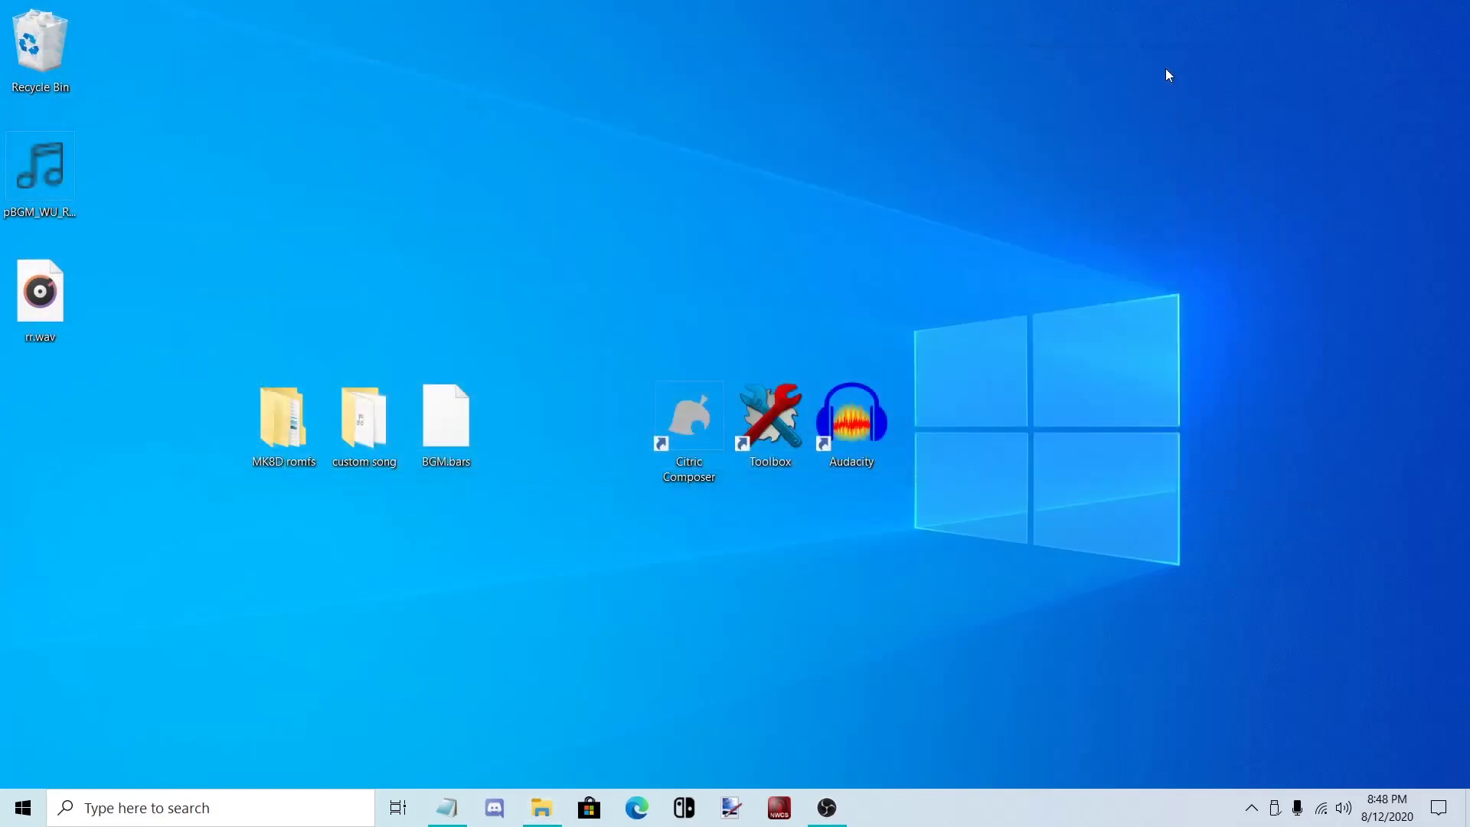